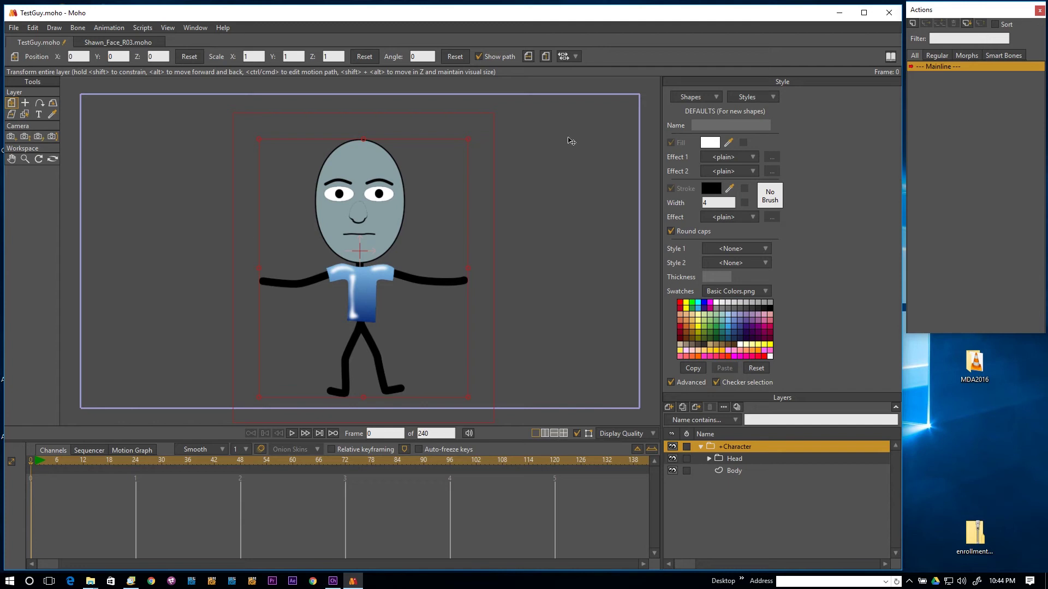
Step: Switch to Character Animator and create a new puppet in Illustrator from the welcome page's template
click(333, 581)
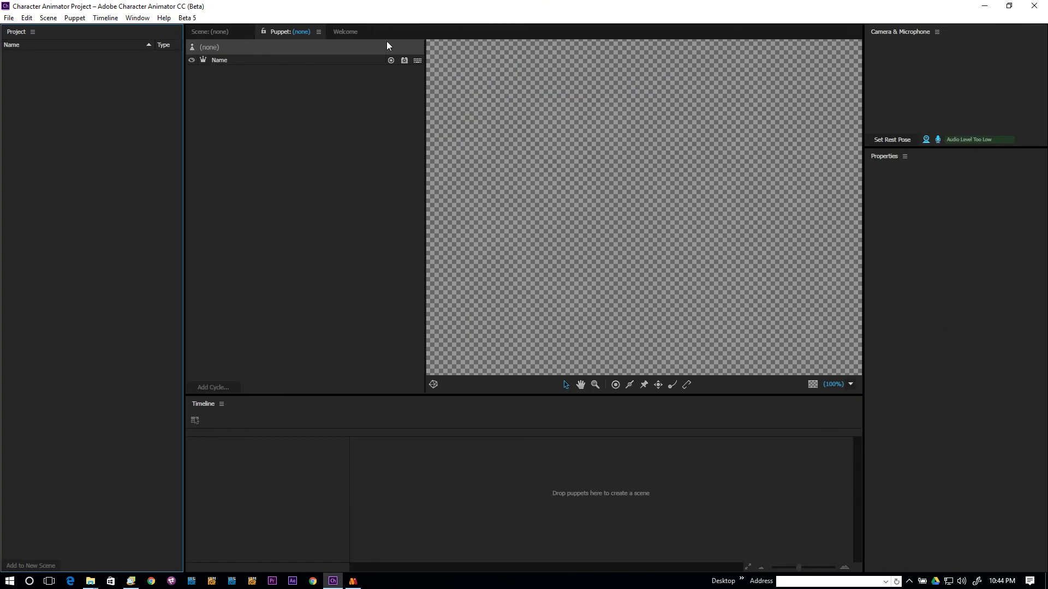
click(347, 31)
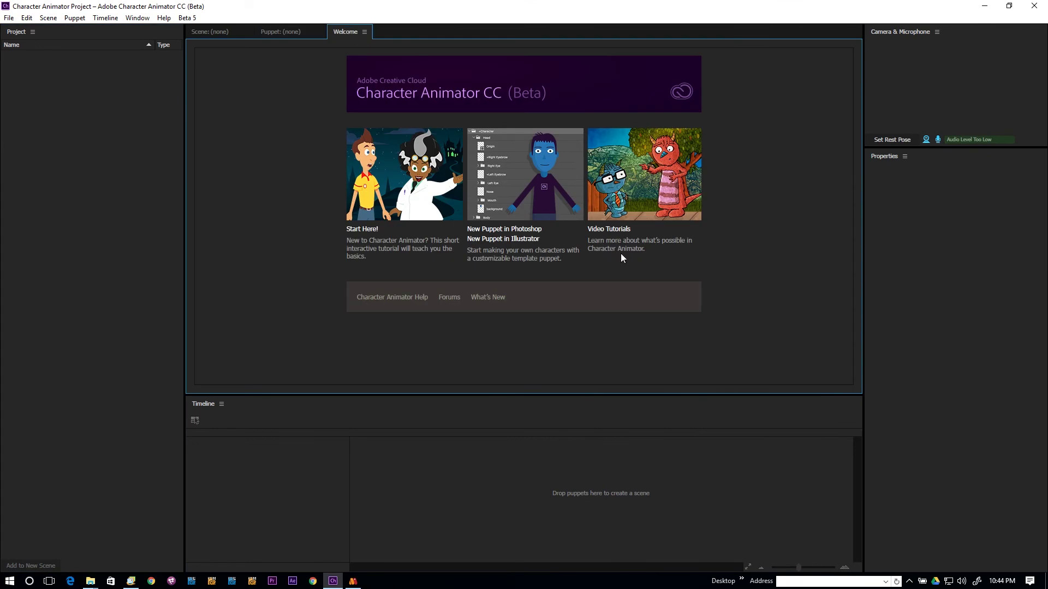
click(526, 241)
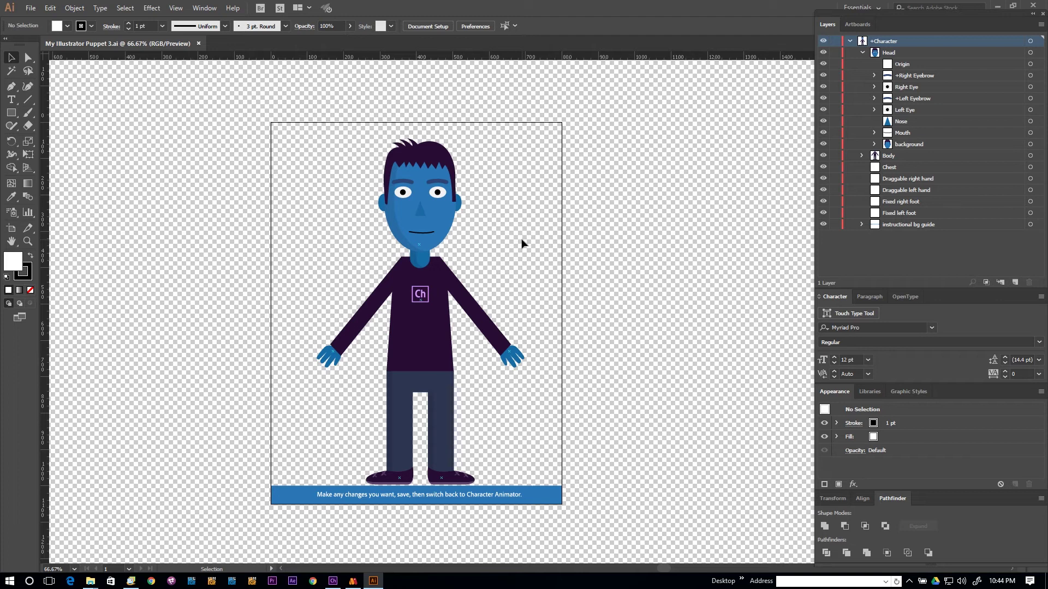
Step: Examine the template's Head group, including the +Right Eyebrow path and the Right Eye's blink, pupil and eyeball layers
click(890, 56)
click(863, 53)
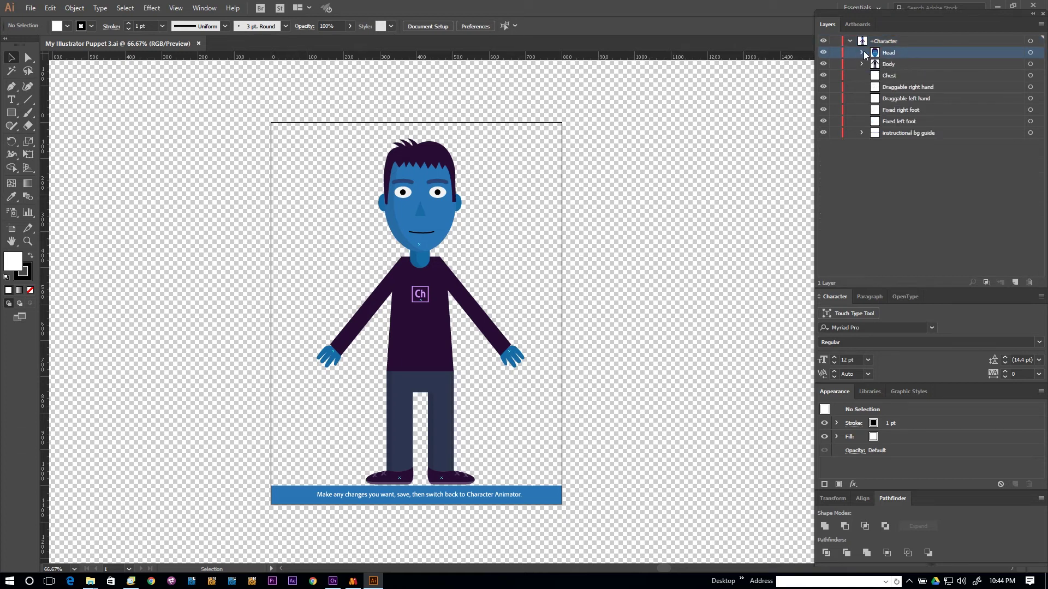
click(862, 53)
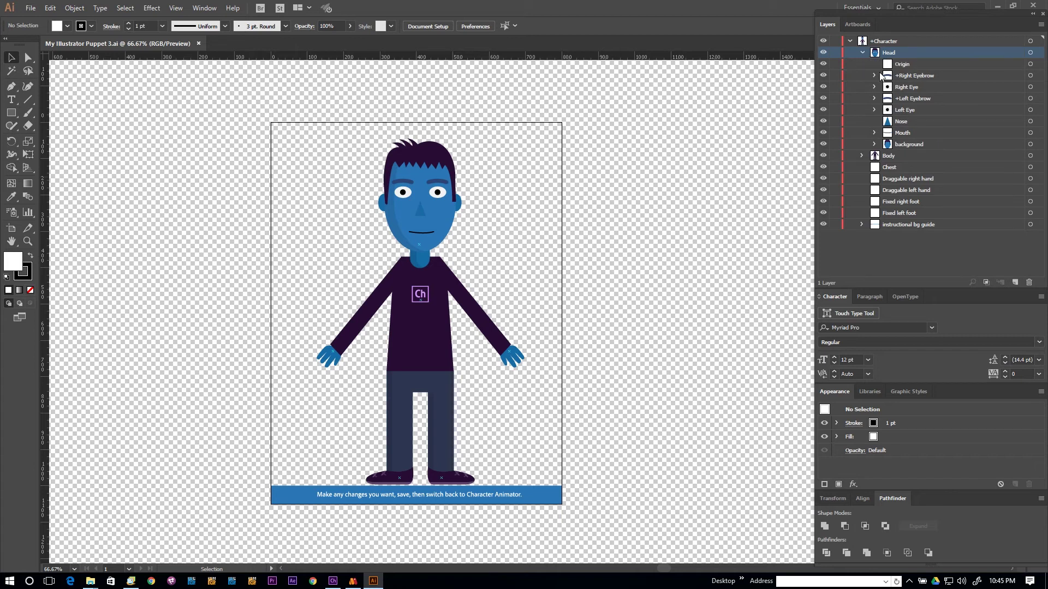
click(875, 76)
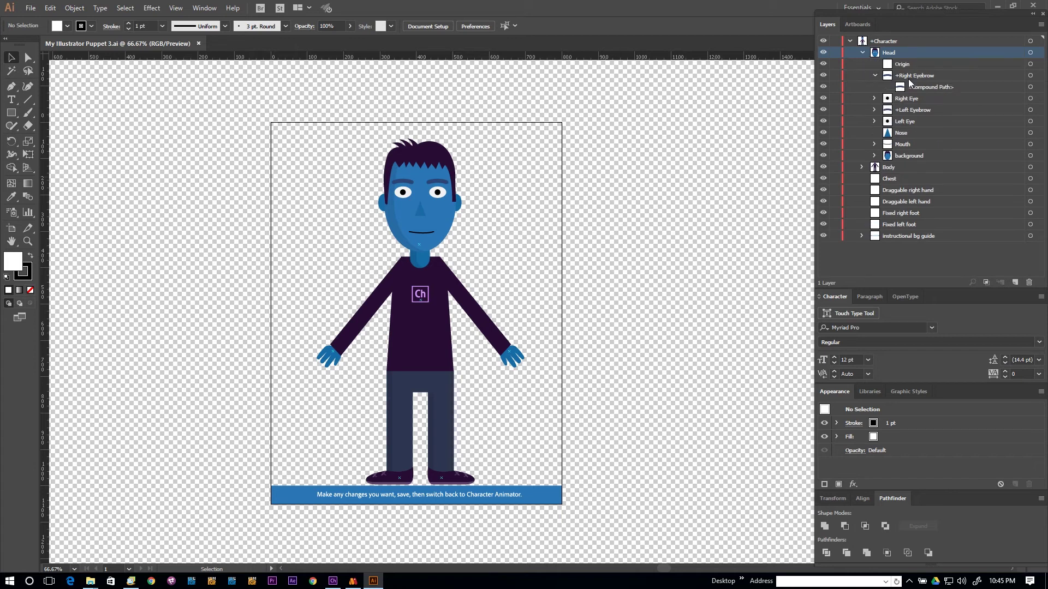
click(909, 79)
click(874, 99)
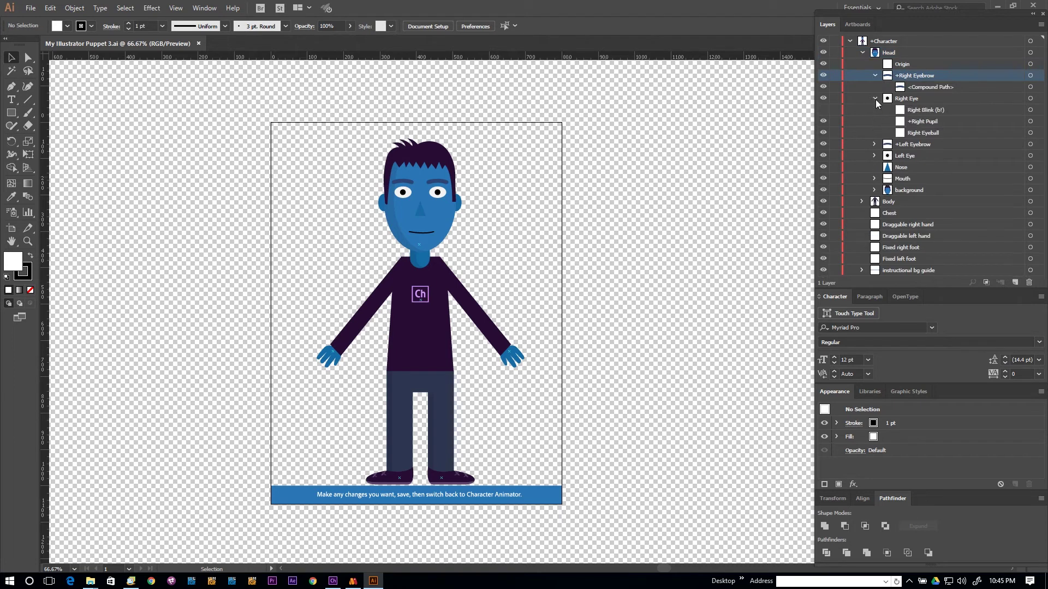
click(921, 124)
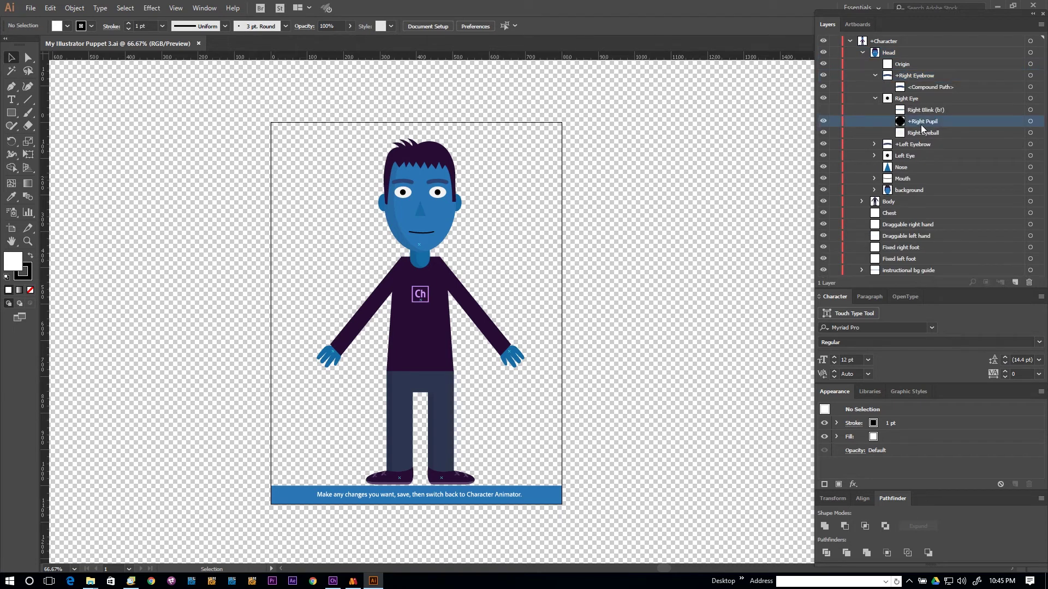
click(929, 109)
click(925, 133)
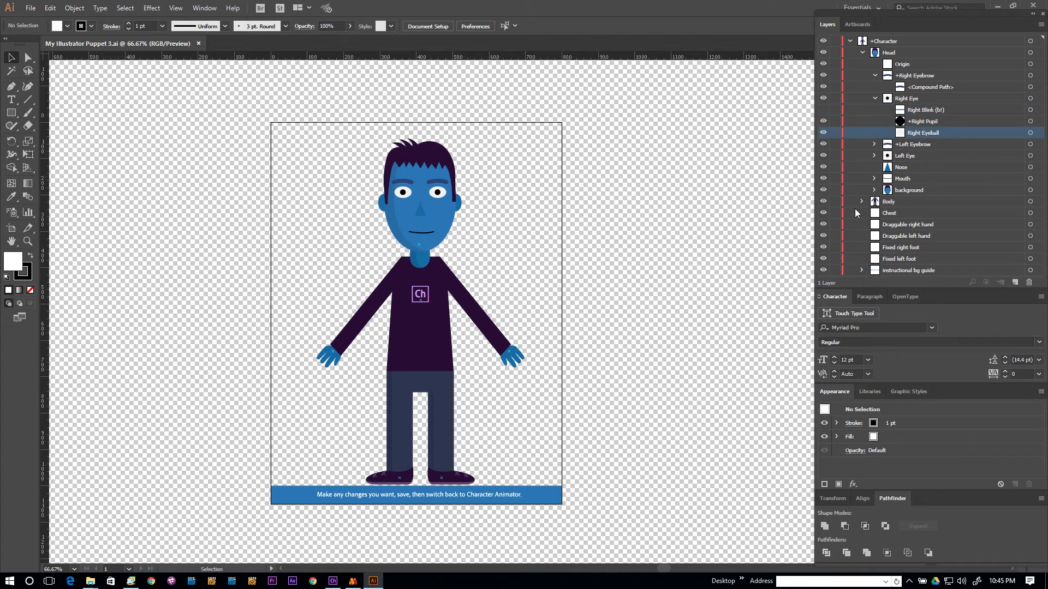
click(904, 122)
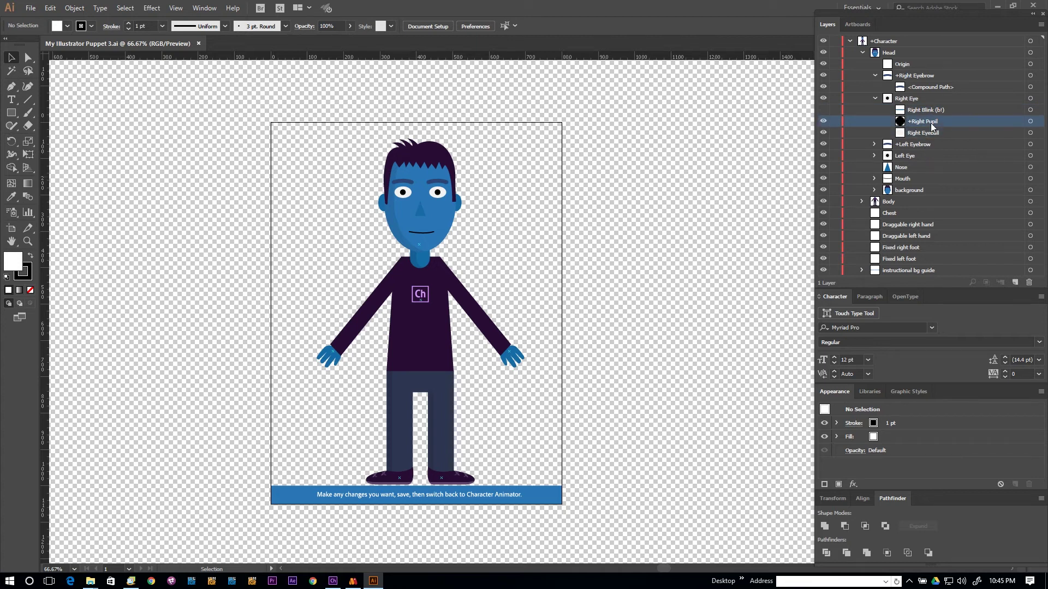
double_click(904, 123)
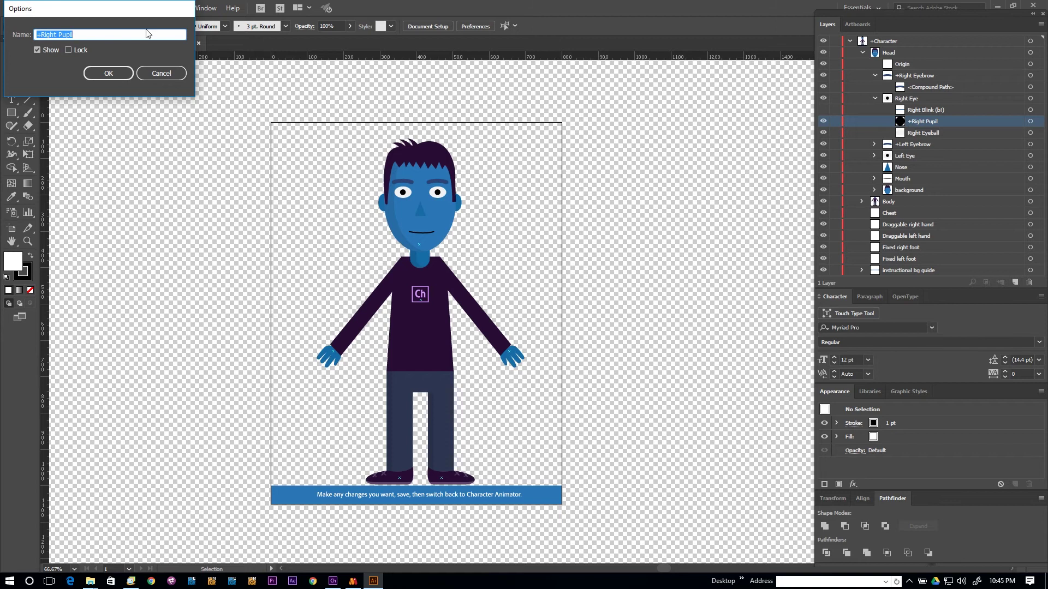
click(160, 72)
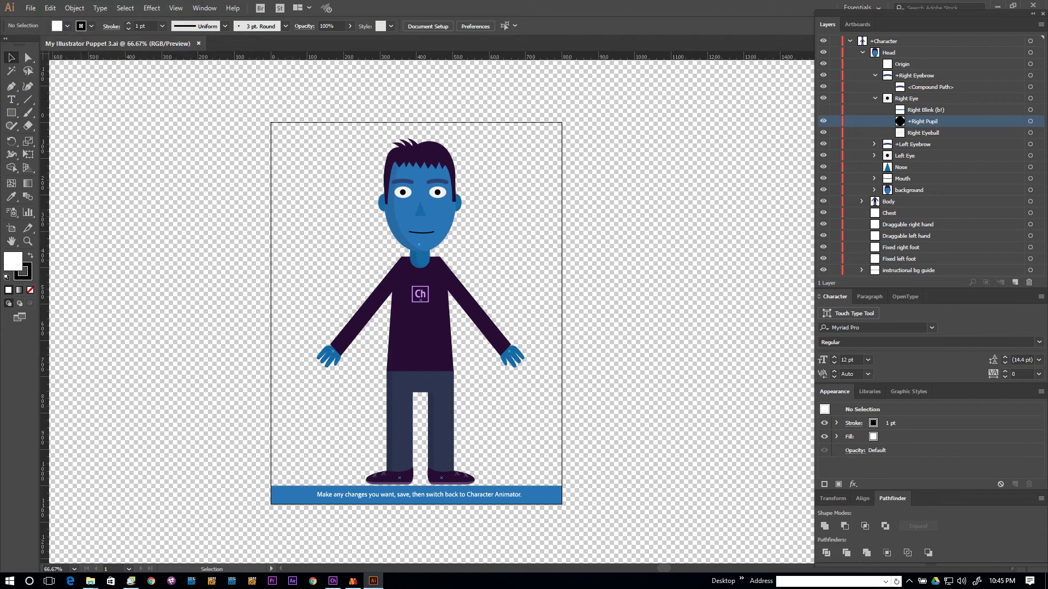
Step: Inspect the +Left Eyebrow group's contents, and collapse the eyebrow and Right Eye groups
click(875, 144)
click(903, 157)
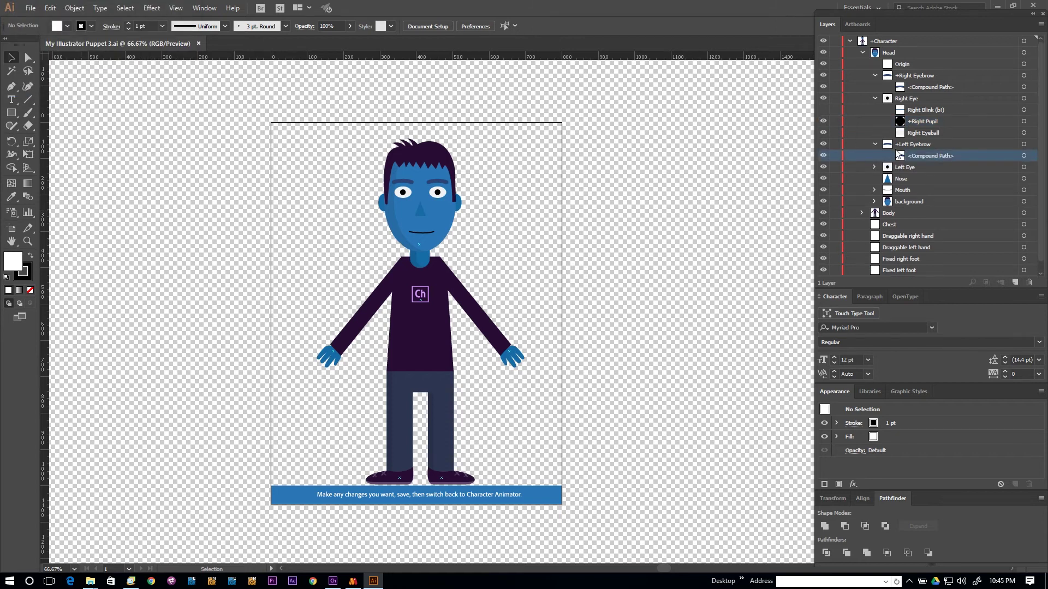
click(875, 144)
click(875, 98)
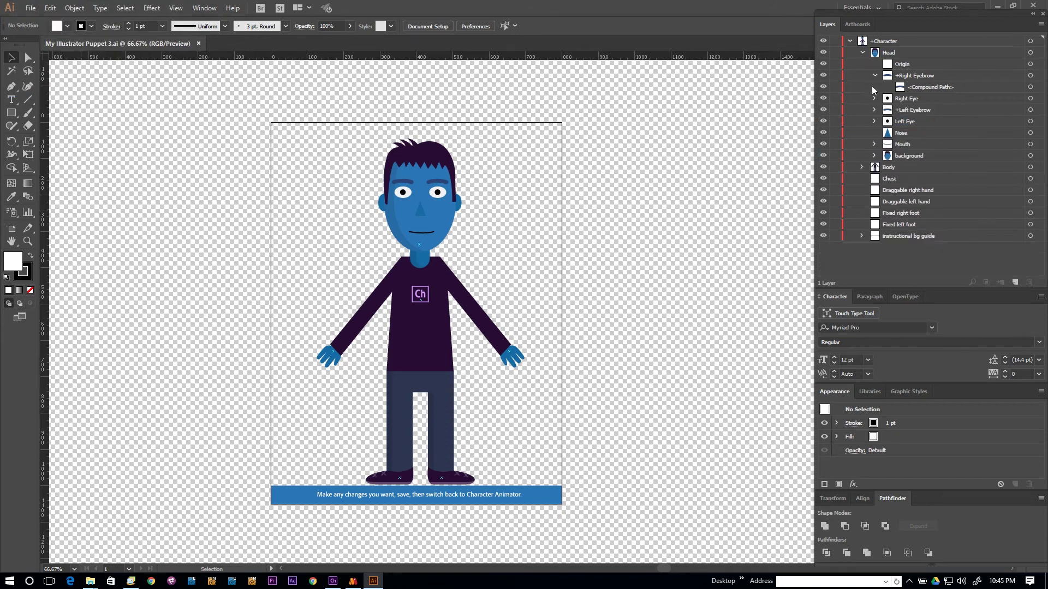
click(874, 75)
click(875, 75)
click(875, 75)
Step: Examine the mouth shapes in the Mouth group, including the paths inside Surprised, and collapse the group
click(875, 133)
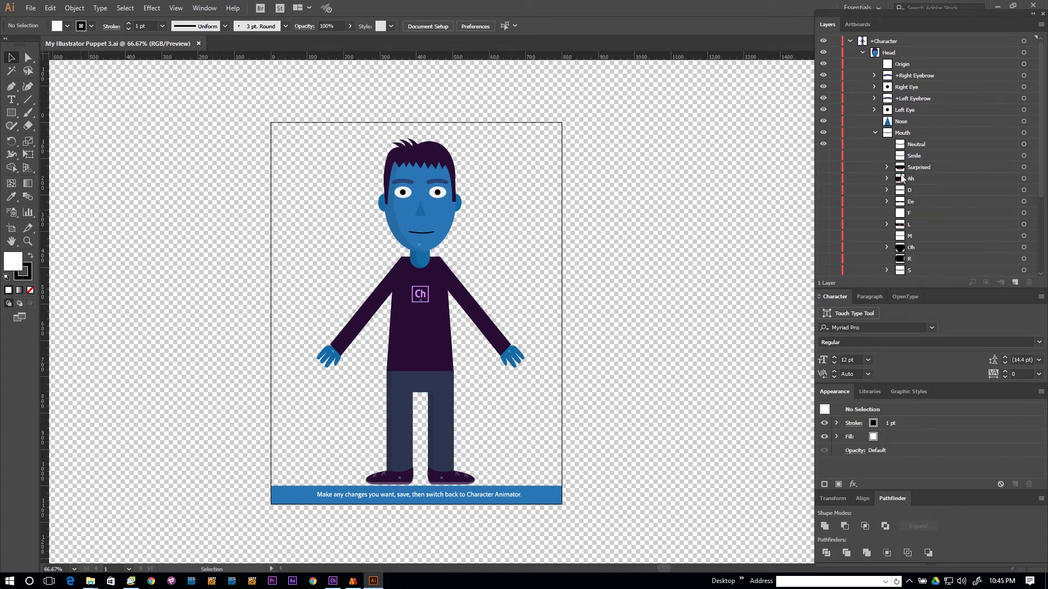
click(886, 167)
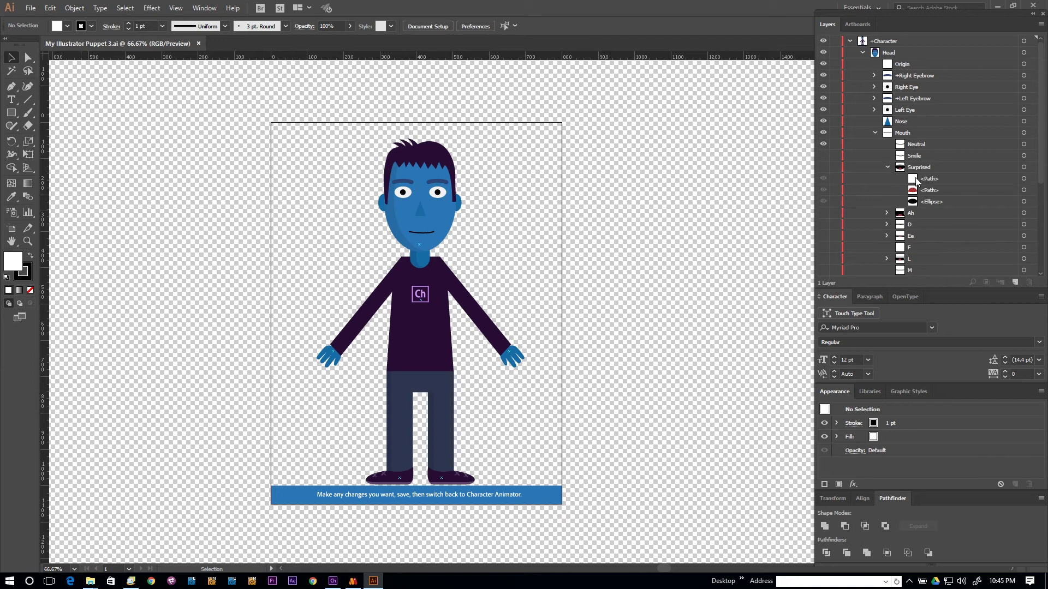
click(887, 168)
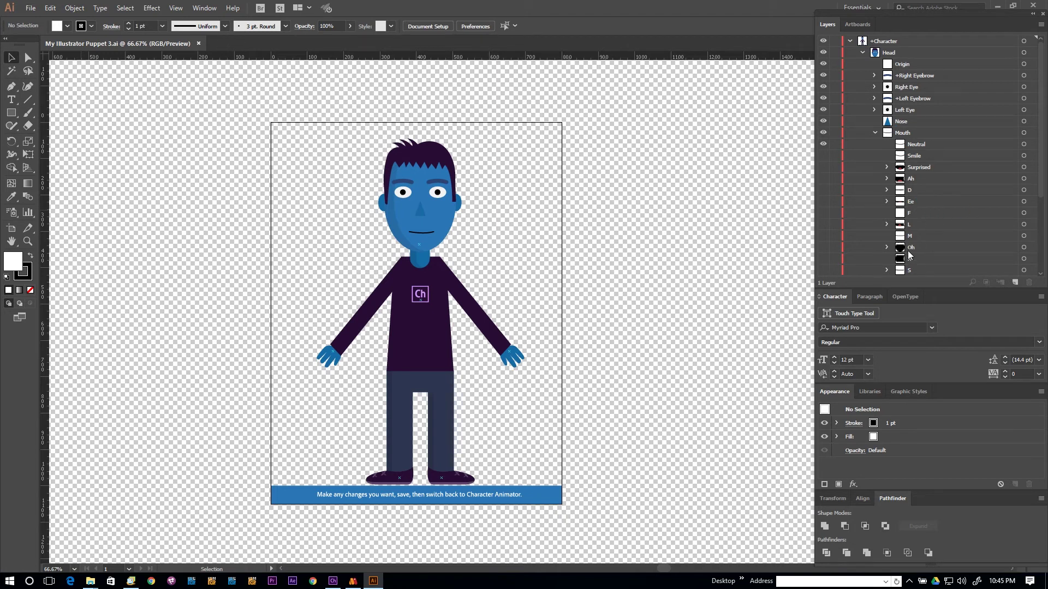
click(875, 133)
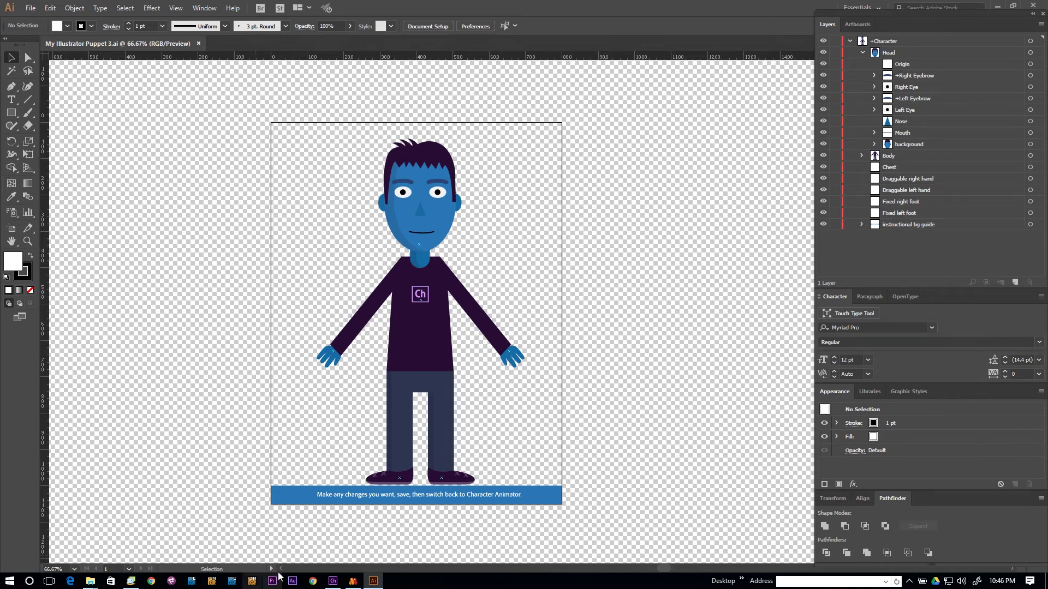
Step: Switch to Moho, expand the character's Head group and close the Actions window
click(353, 581)
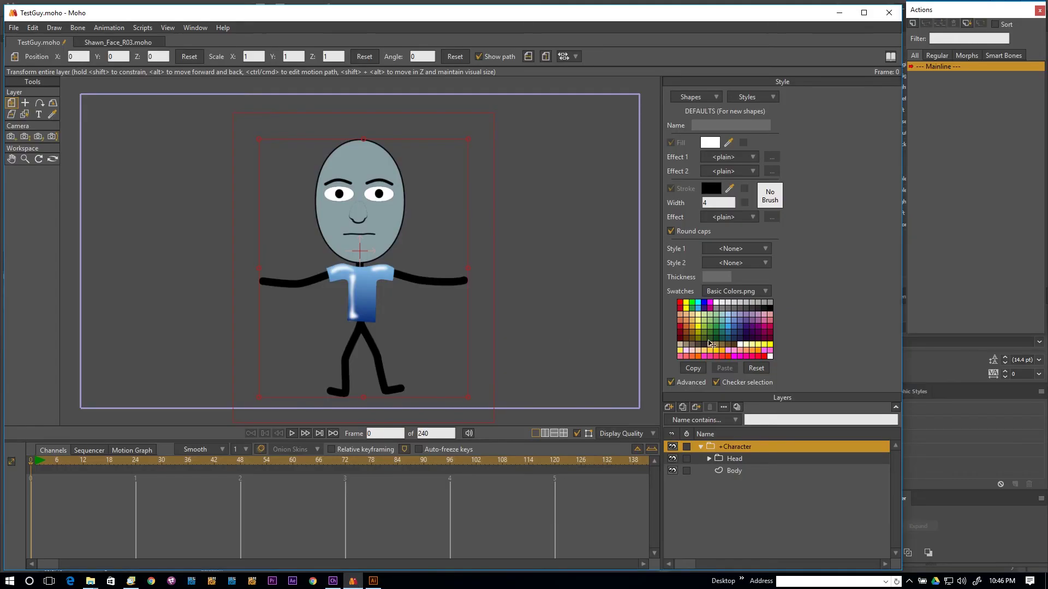
click(708, 460)
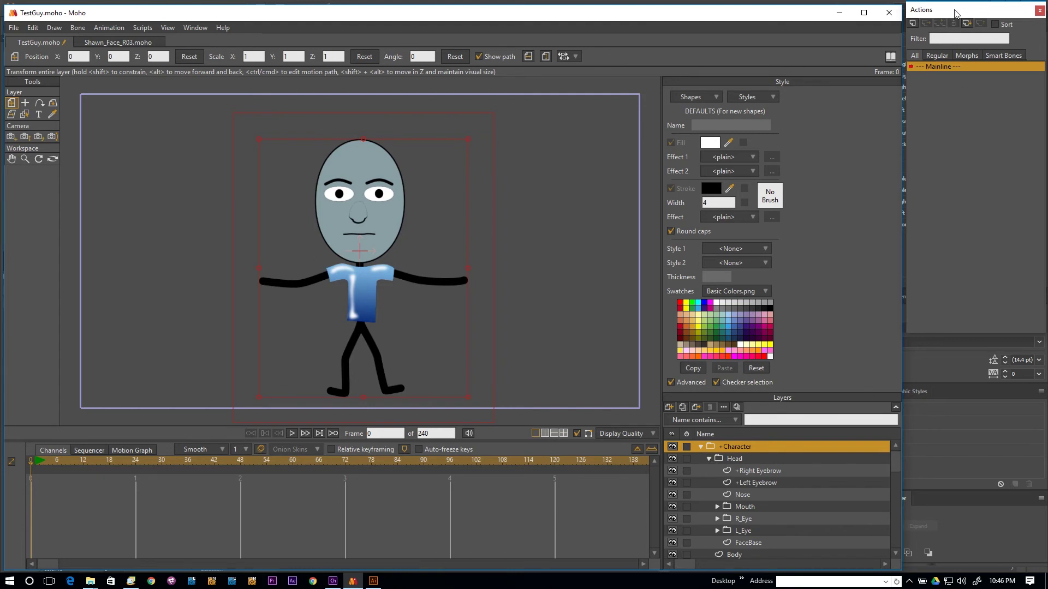
click(1039, 11)
Step: Move Illustrator's Layers panel outward so that it clears the area covered by the Moho window
click(925, 12)
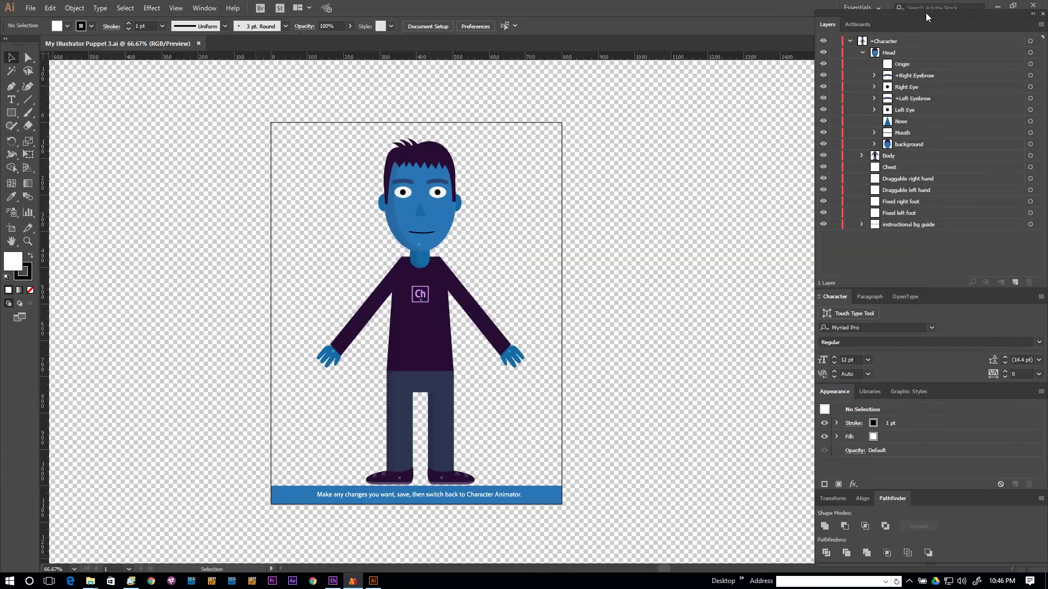
drag(891, 18, 938, 22)
click(818, 12)
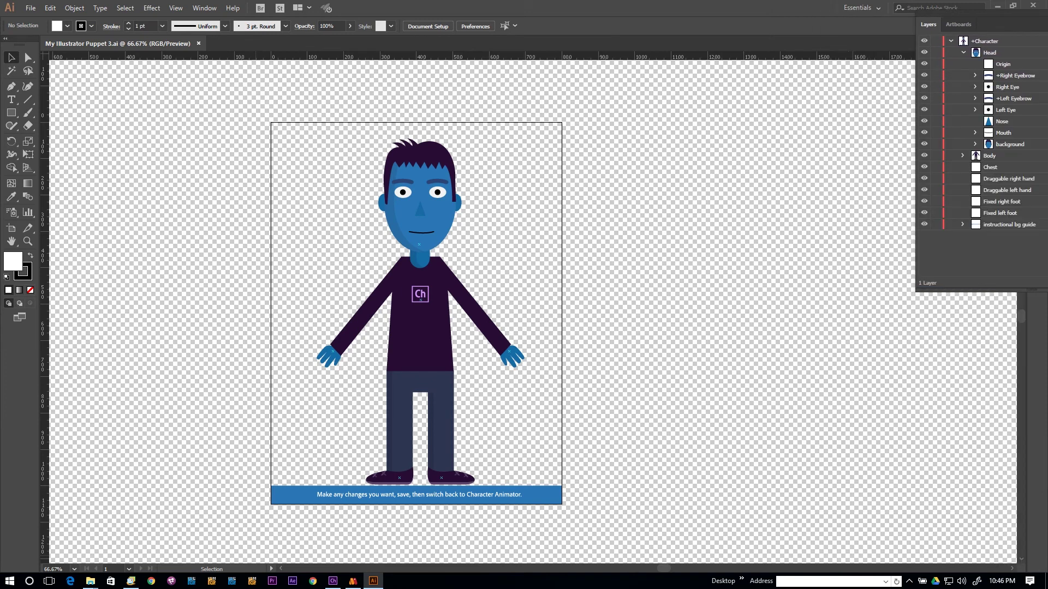
Step: Arrange Moho in front of Illustrator so that both layer lists can be compared side by side
click(333, 581)
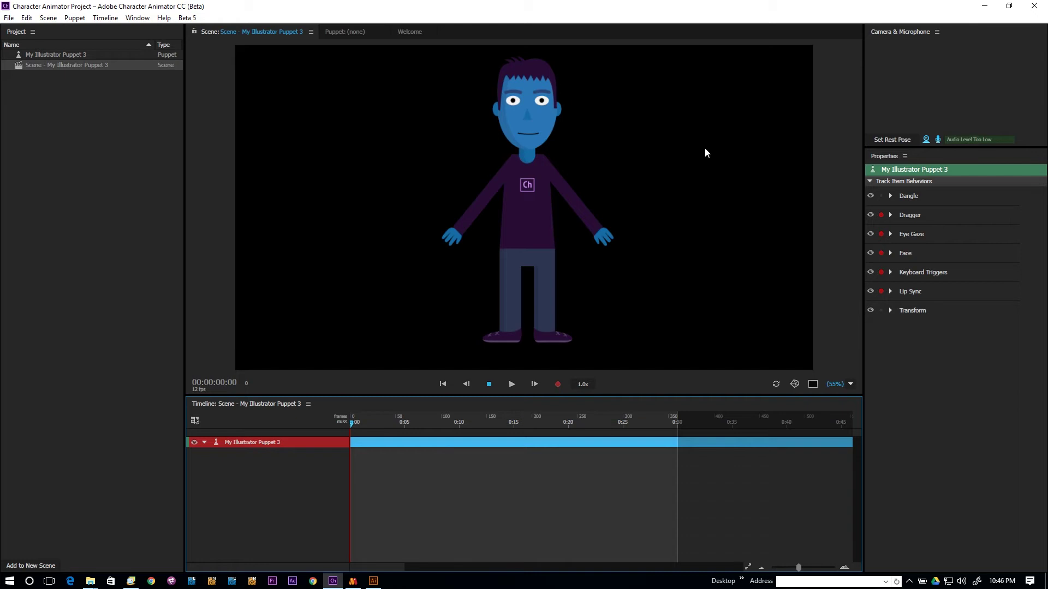
click(352, 580)
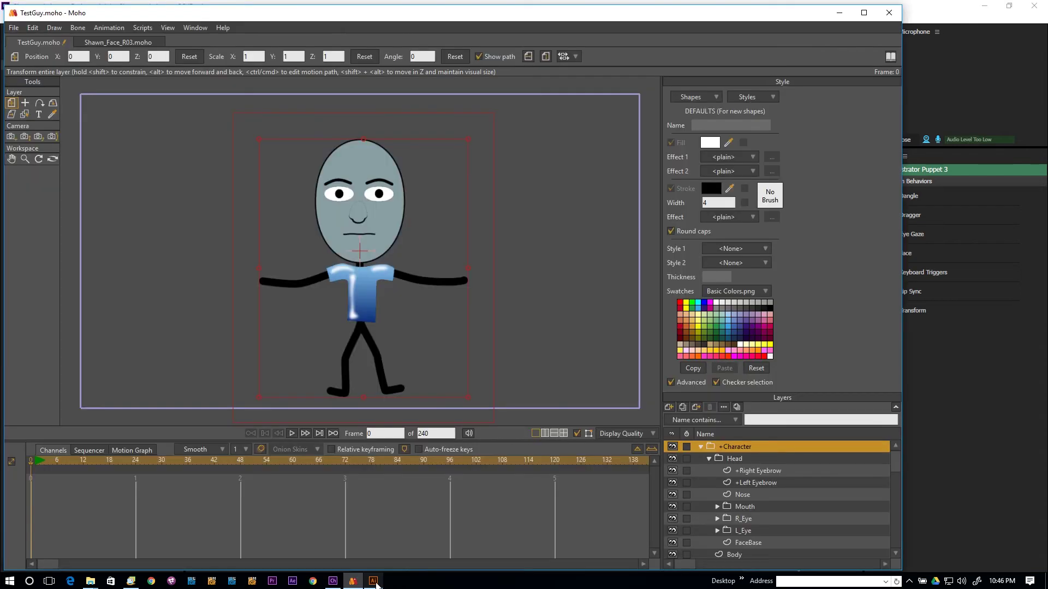
click(372, 582)
click(352, 581)
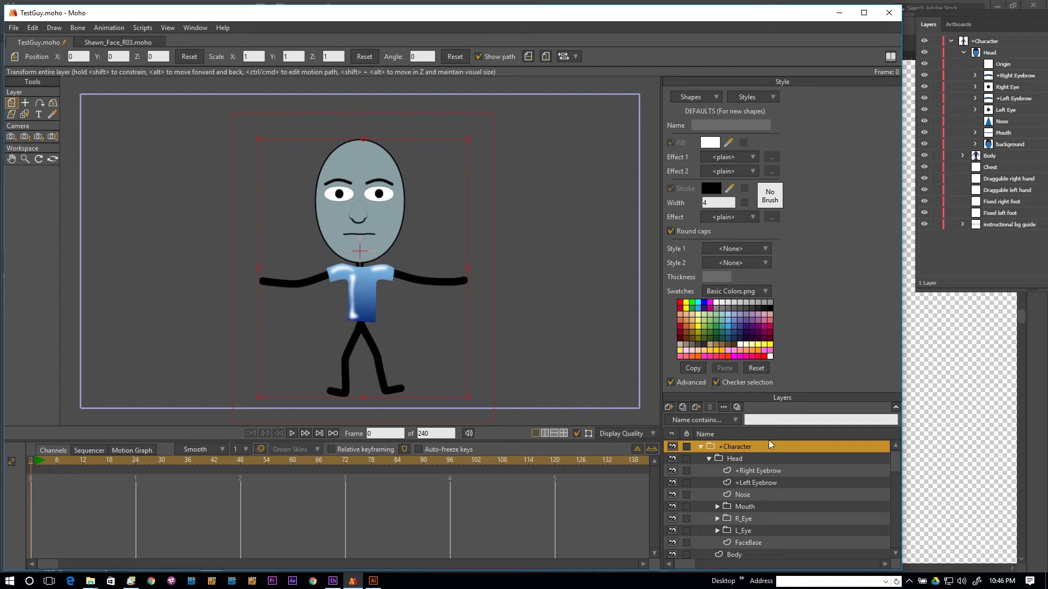
Step: Compare Moho's Head, +Right Eyebrow, +Left Eyebrow and Nose layers with the layer names of the Illustrator template
drag(895, 463, 901, 512)
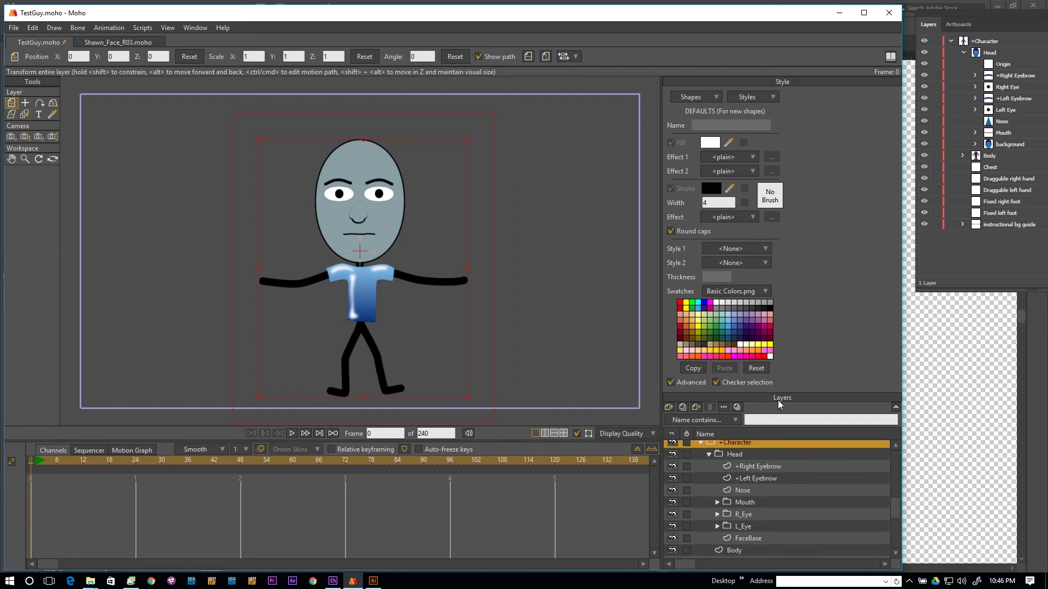
scroll(827, 456, down, 1)
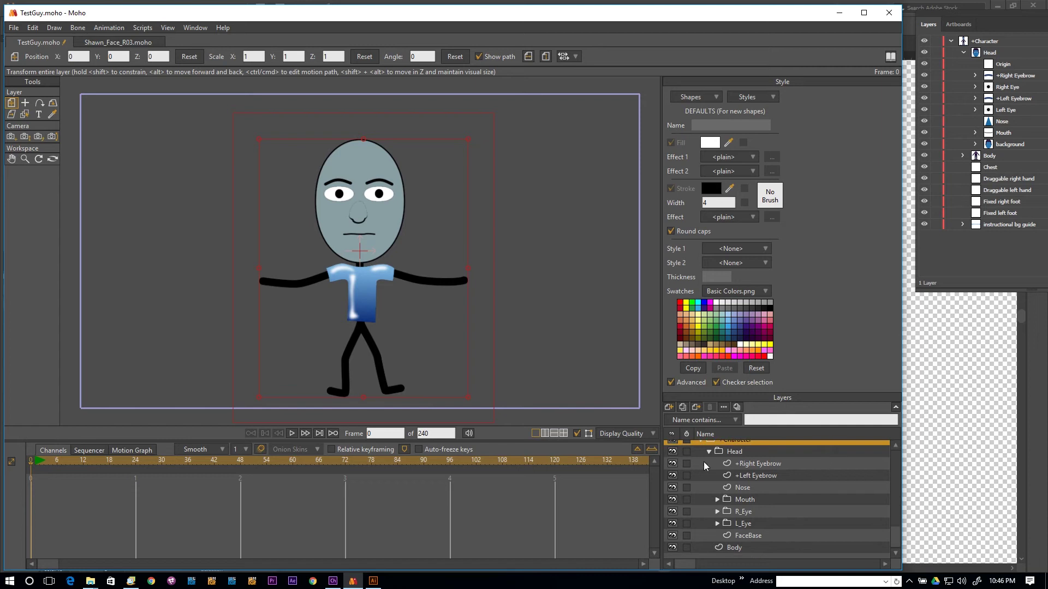
click(734, 451)
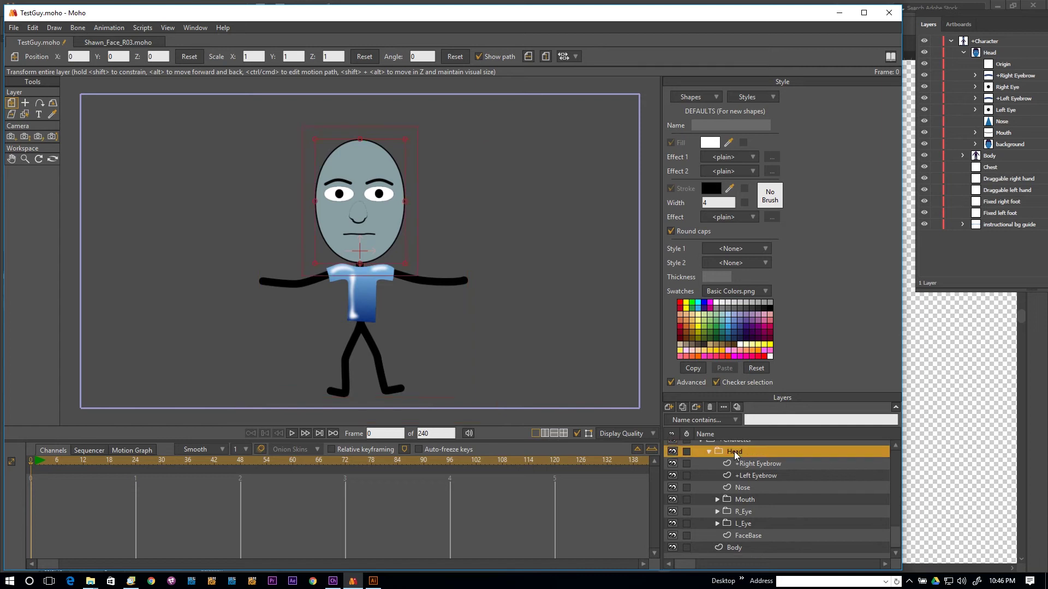
click(760, 464)
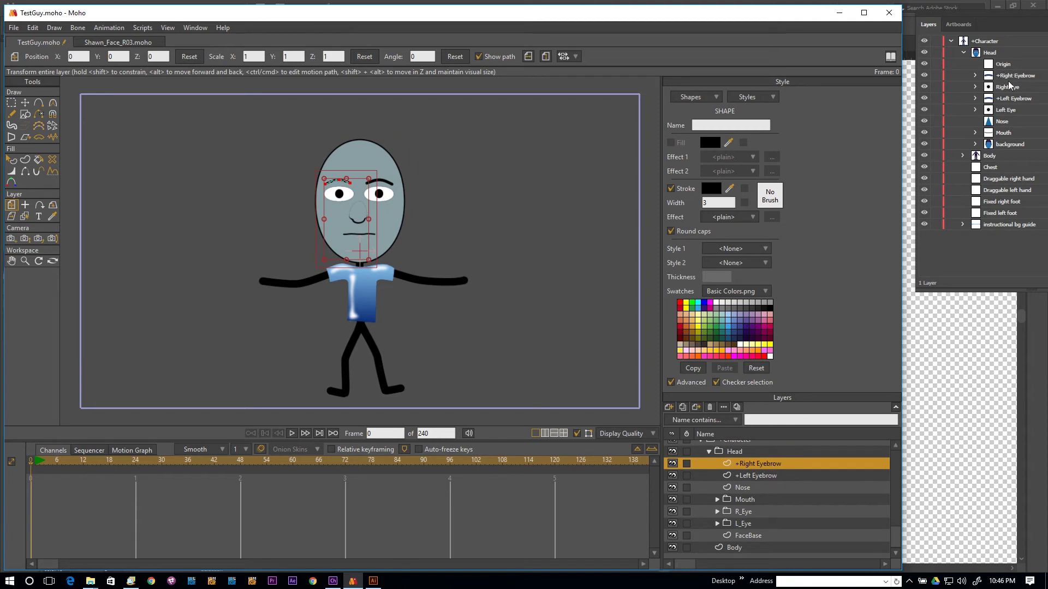
click(749, 476)
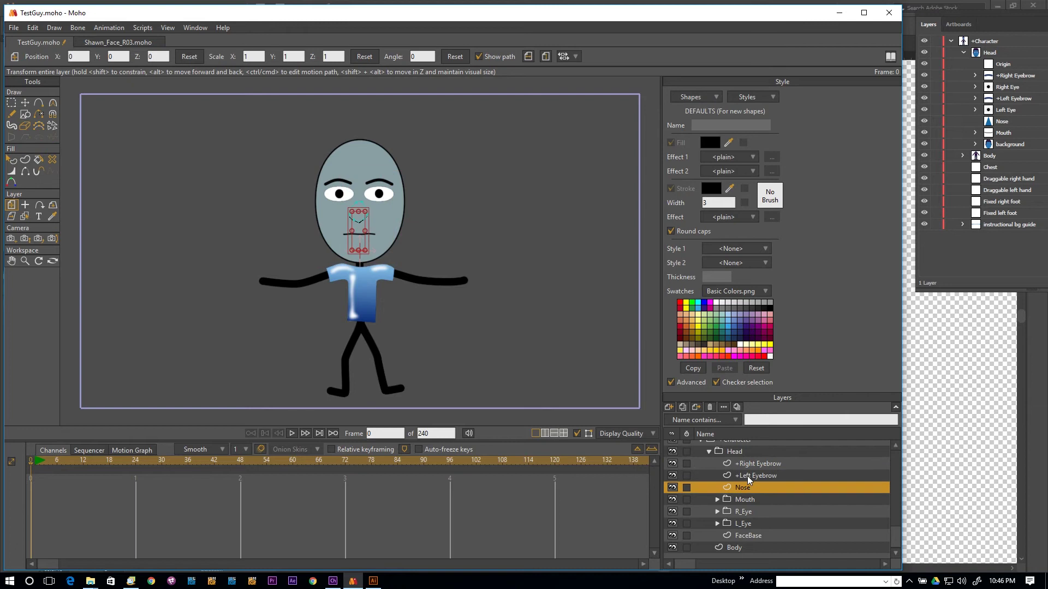
click(743, 464)
click(745, 488)
Step: Export the current frame to SVG as TestGuy.svg in the Moho2CharacterAnimator folder, replacing the existing file
click(13, 28)
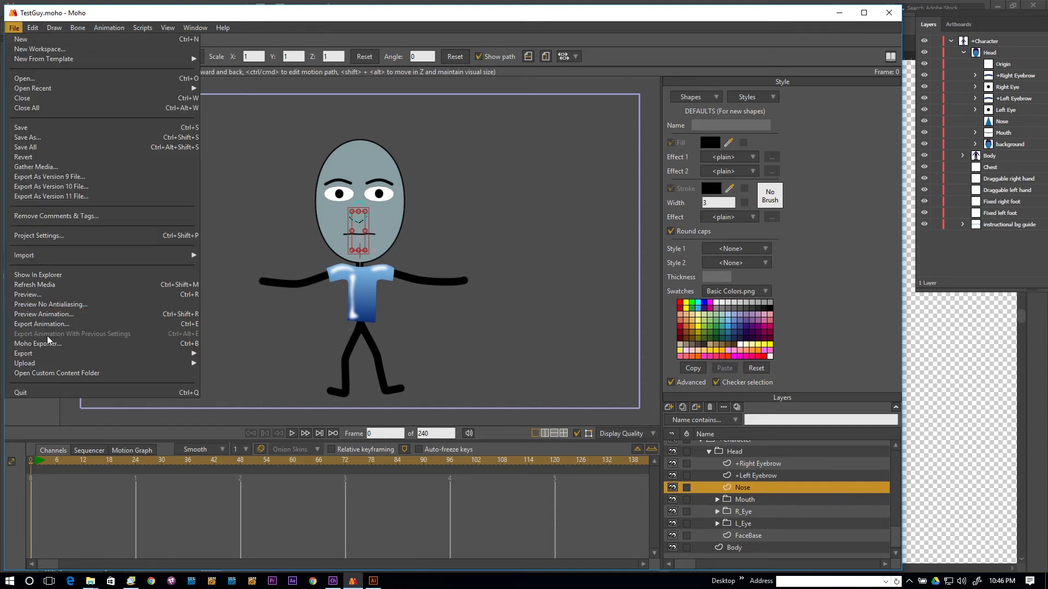
mouse_move(162, 353)
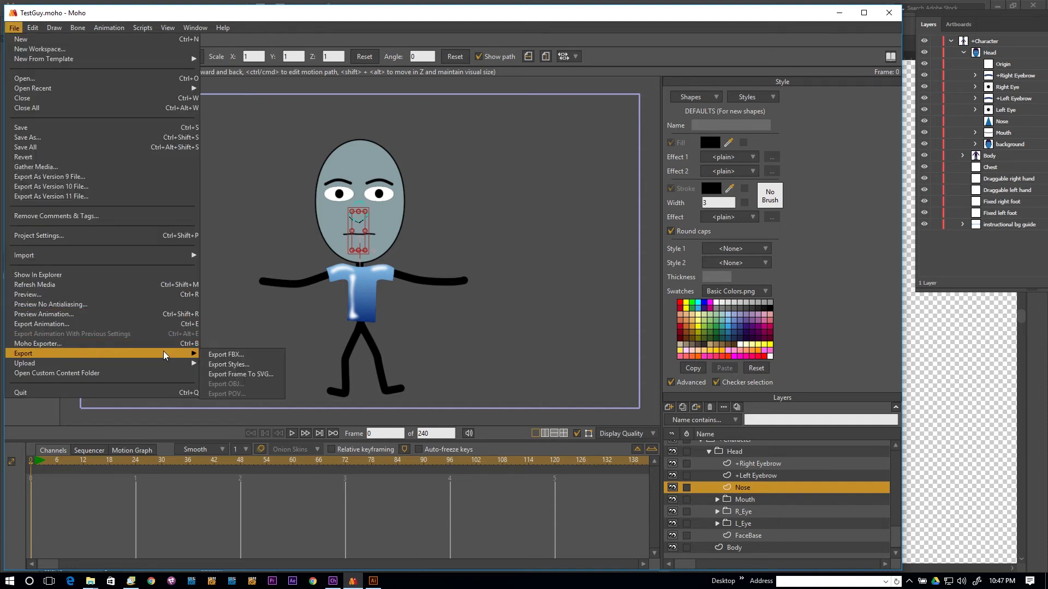
click(227, 371)
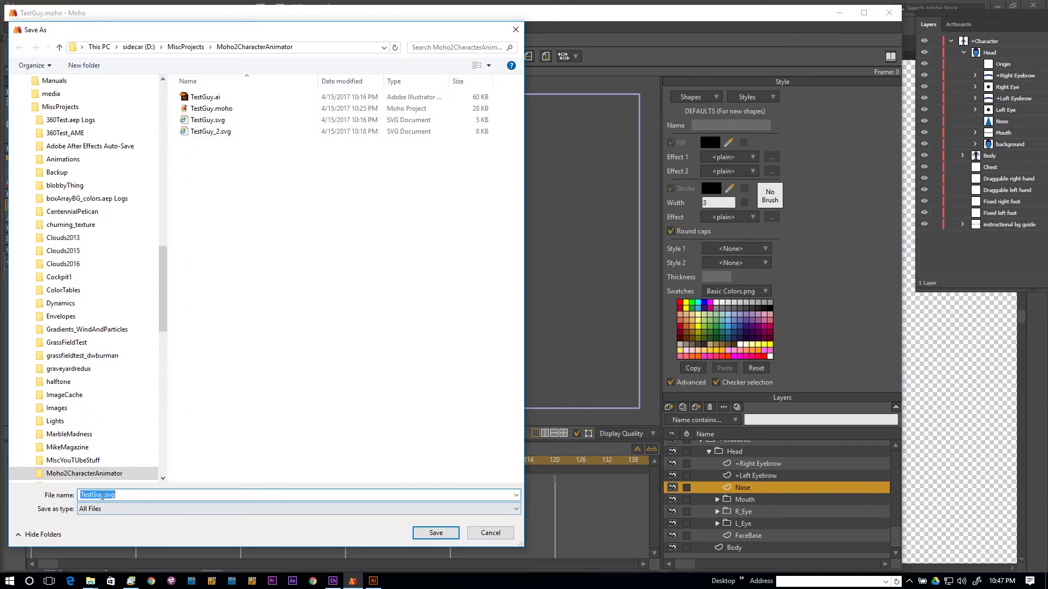
click(450, 535)
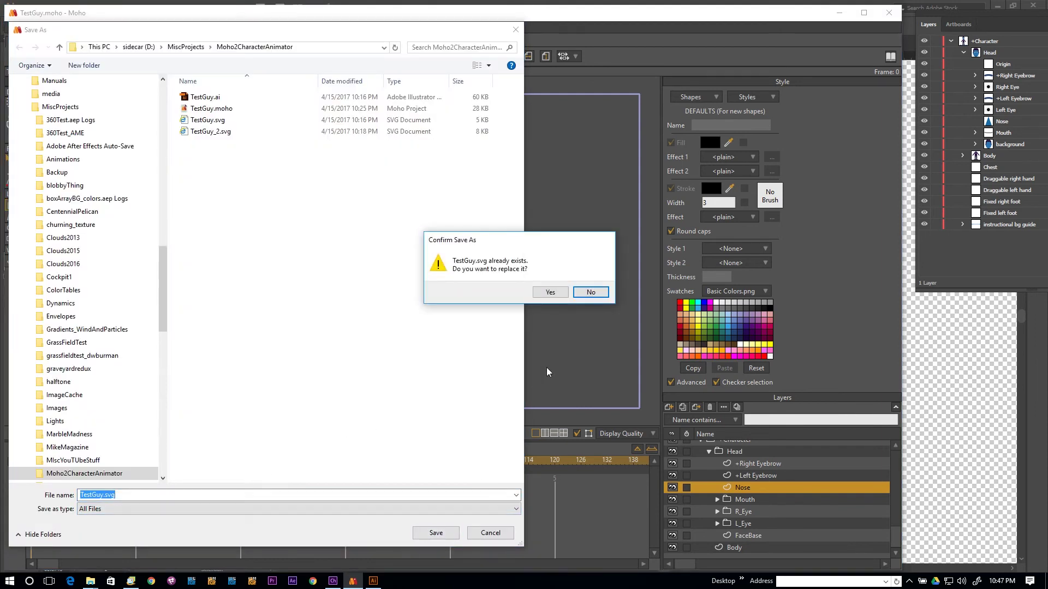
click(557, 292)
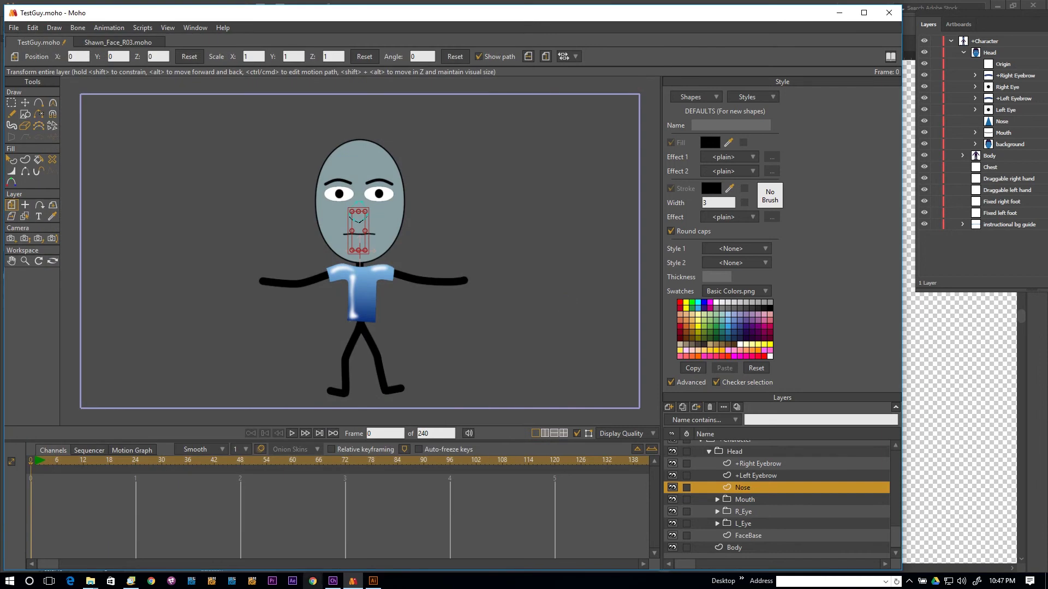
Step: Switch to Illustrator and open TestGuy.svg from the Moho2CharacterAnimator folder
mouse_move(339, 579)
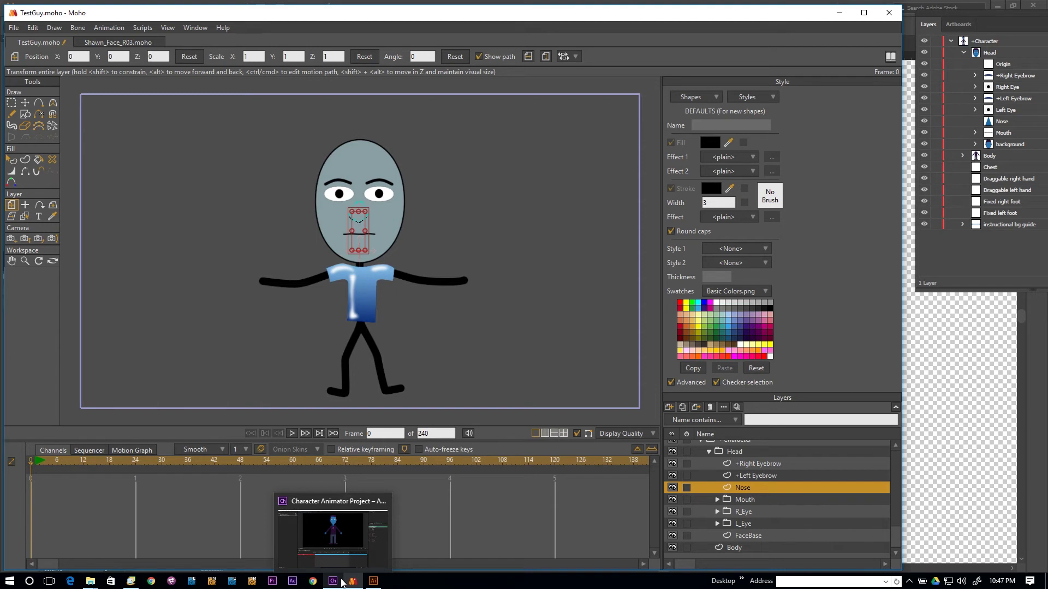
click(375, 584)
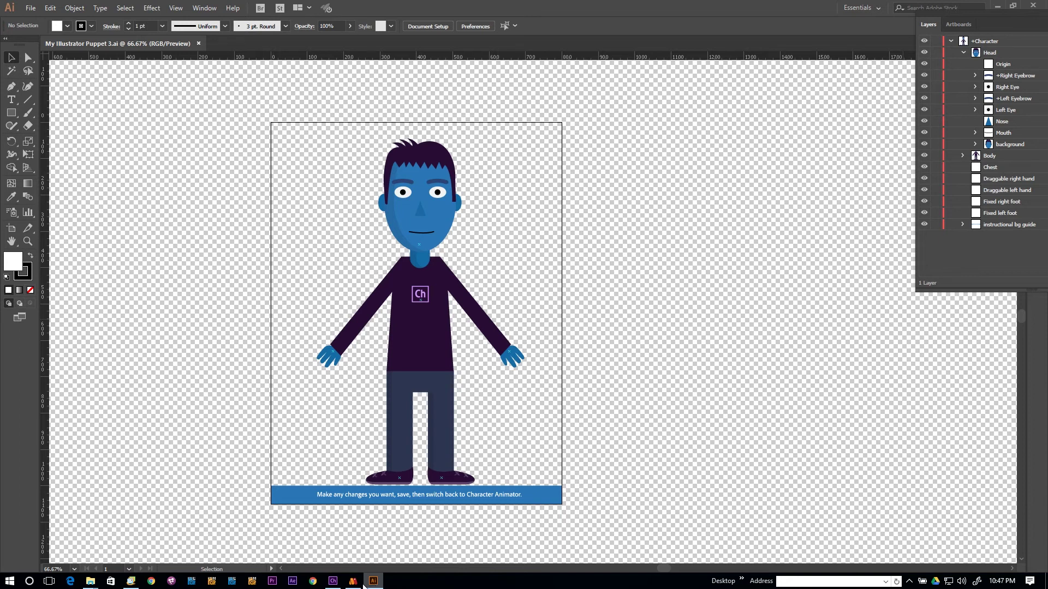
click(32, 8)
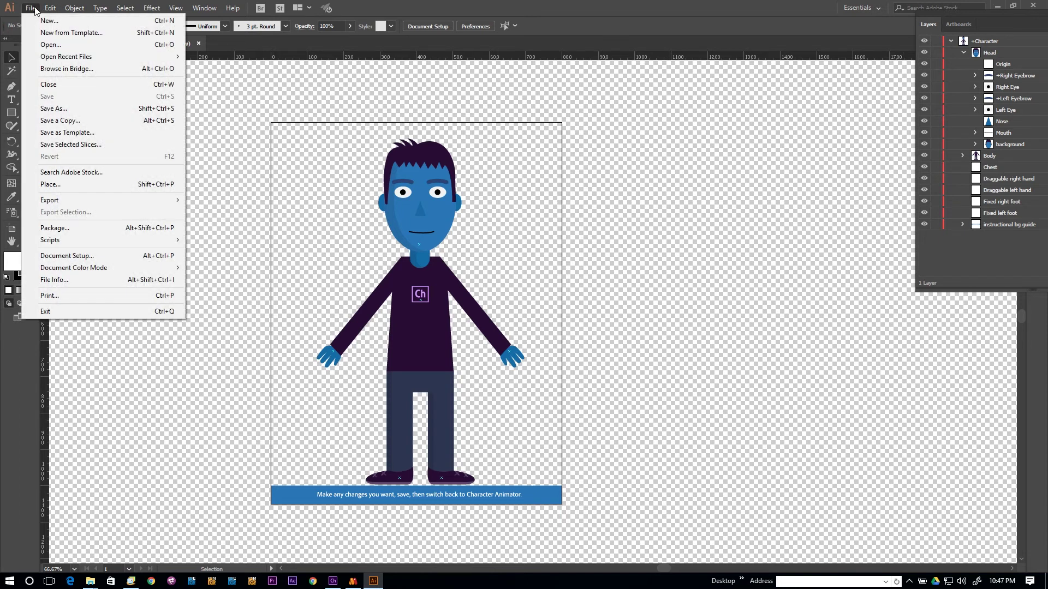
click(86, 45)
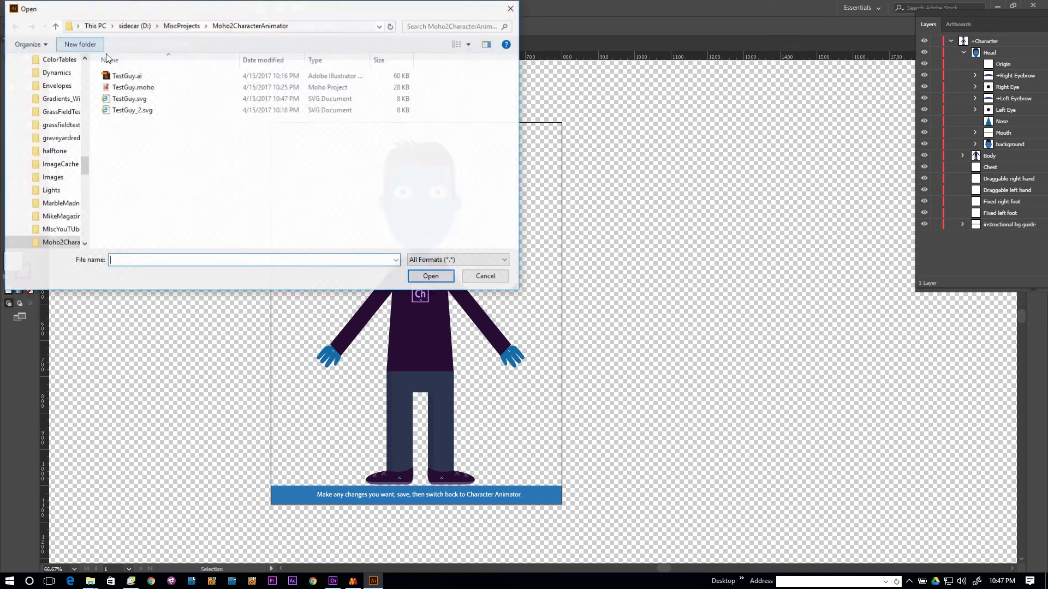
click(141, 102)
click(448, 277)
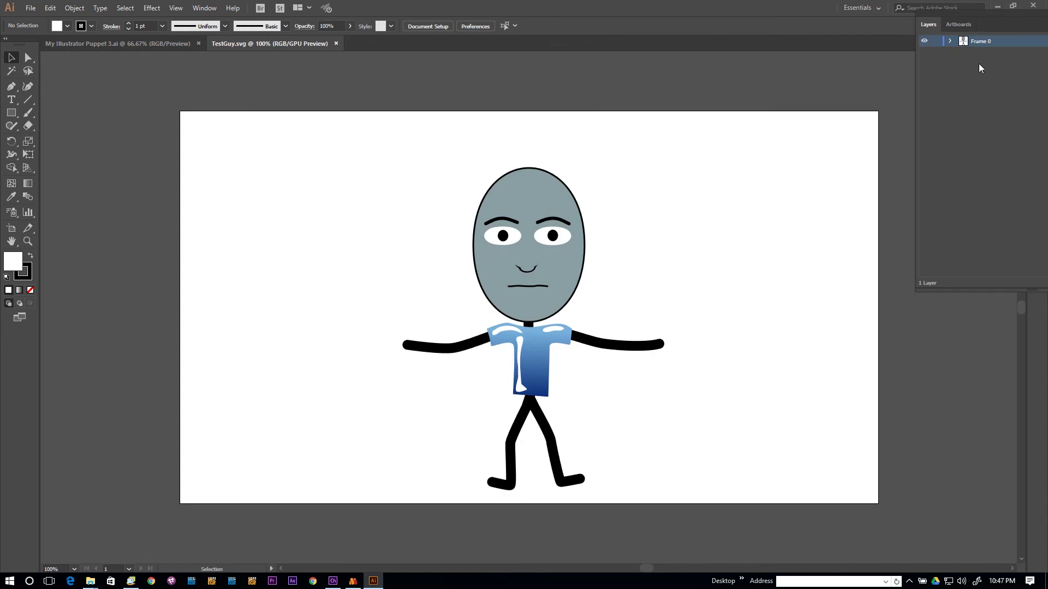
Step: Expand the Frame 0, +Character and Head layers and examine how the exported head artwork is split into paths
click(950, 41)
click(987, 54)
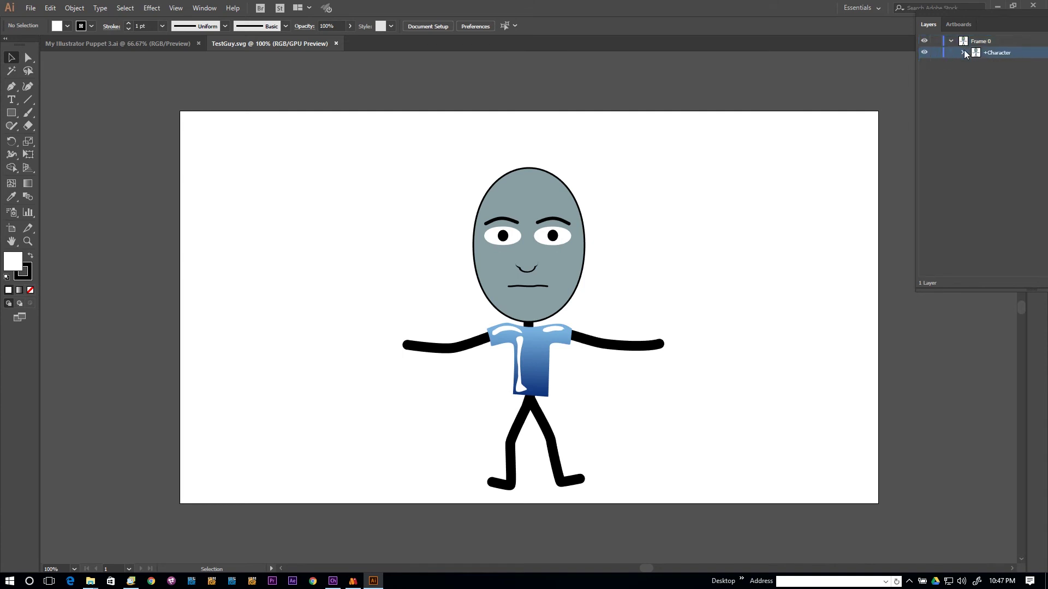
click(962, 53)
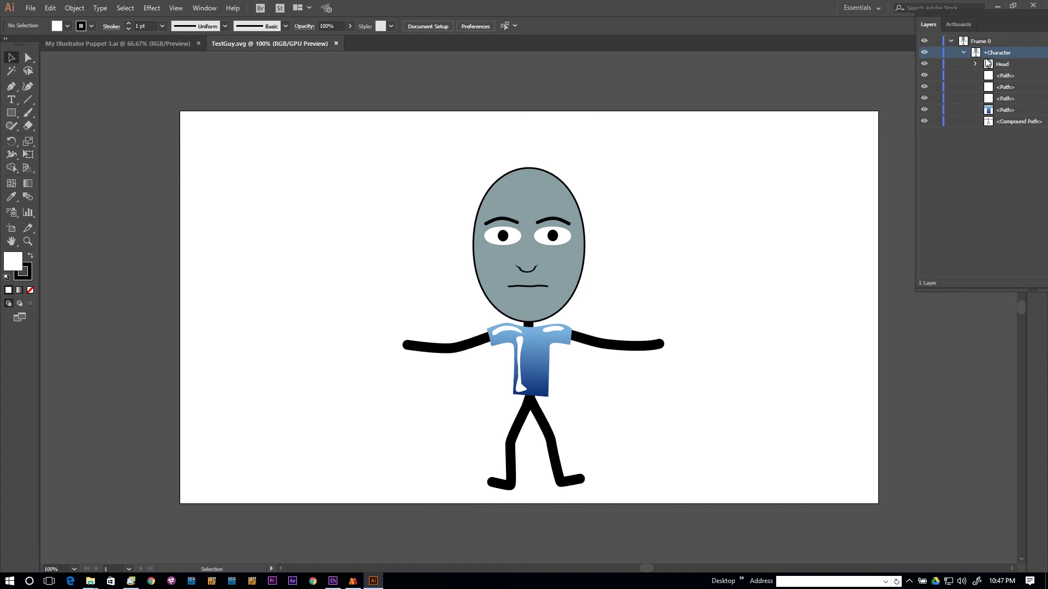
click(1013, 65)
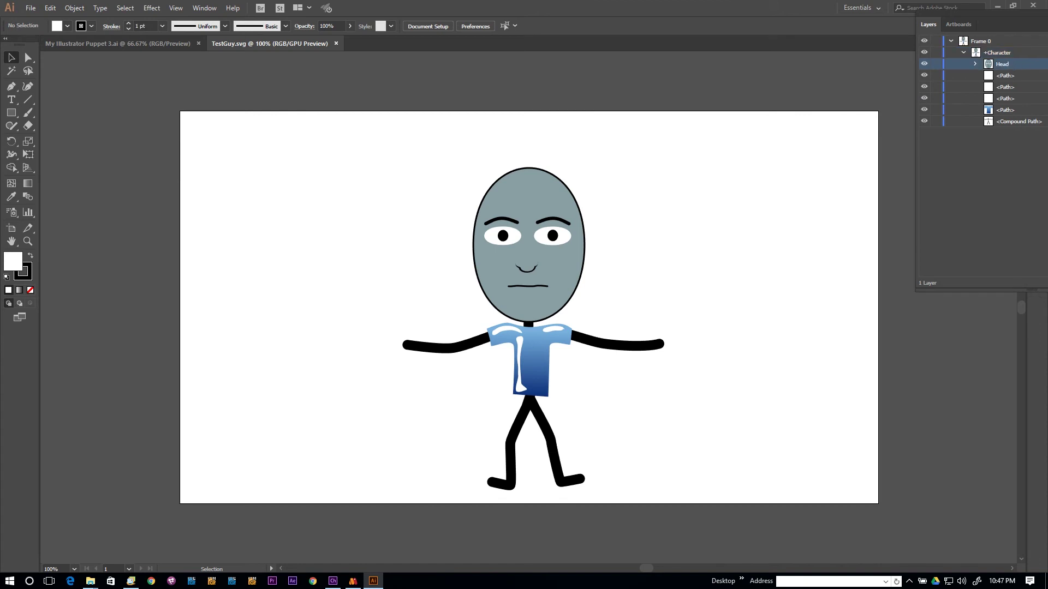
click(976, 64)
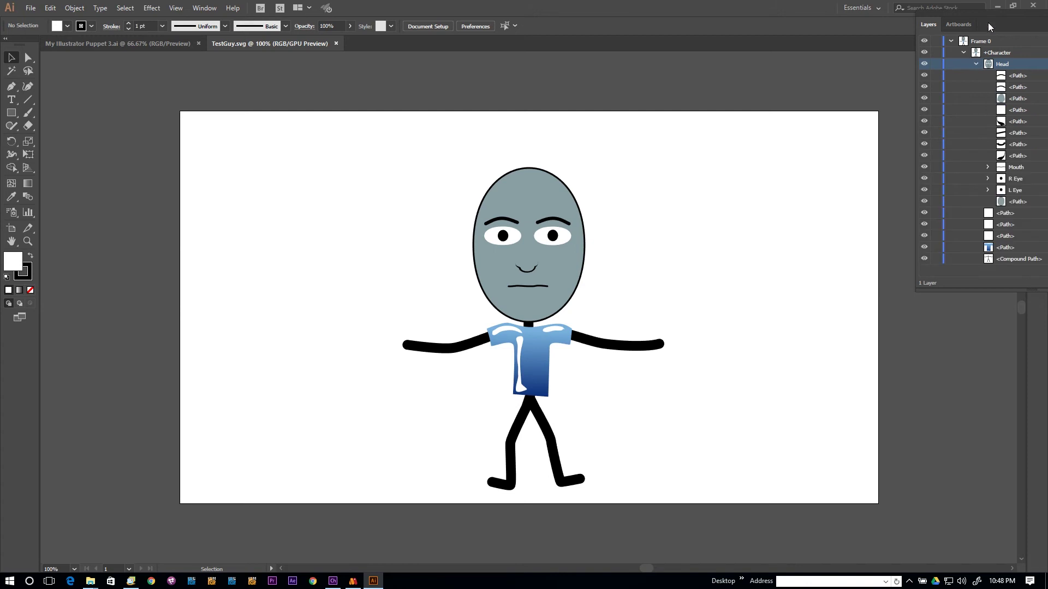
click(1014, 78)
click(1016, 90)
click(1017, 98)
click(1015, 110)
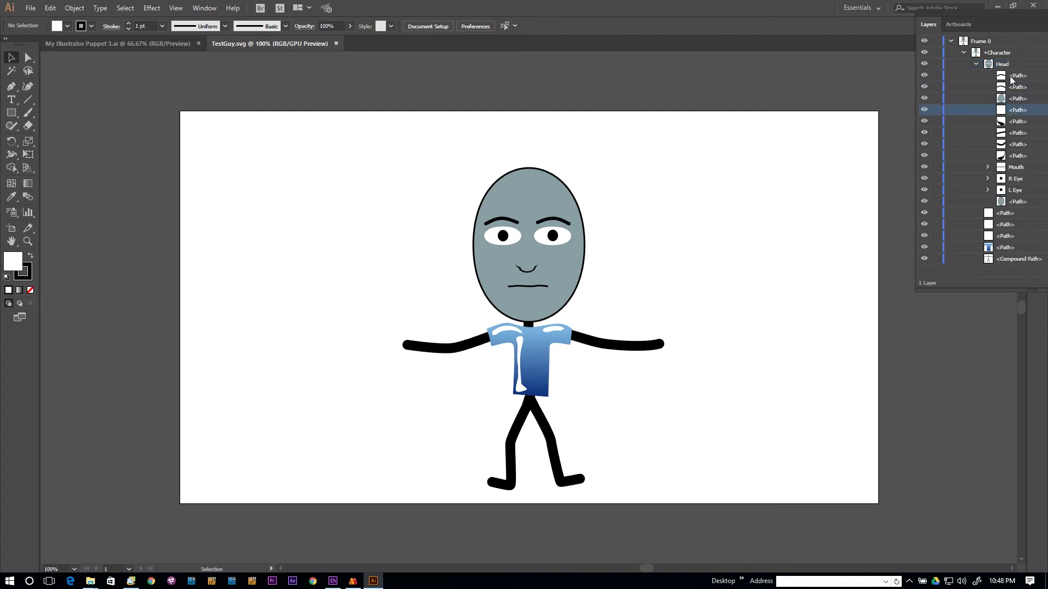
Step: Rename the first path inside the Head layer as +Left Eyebrow
click(1018, 76)
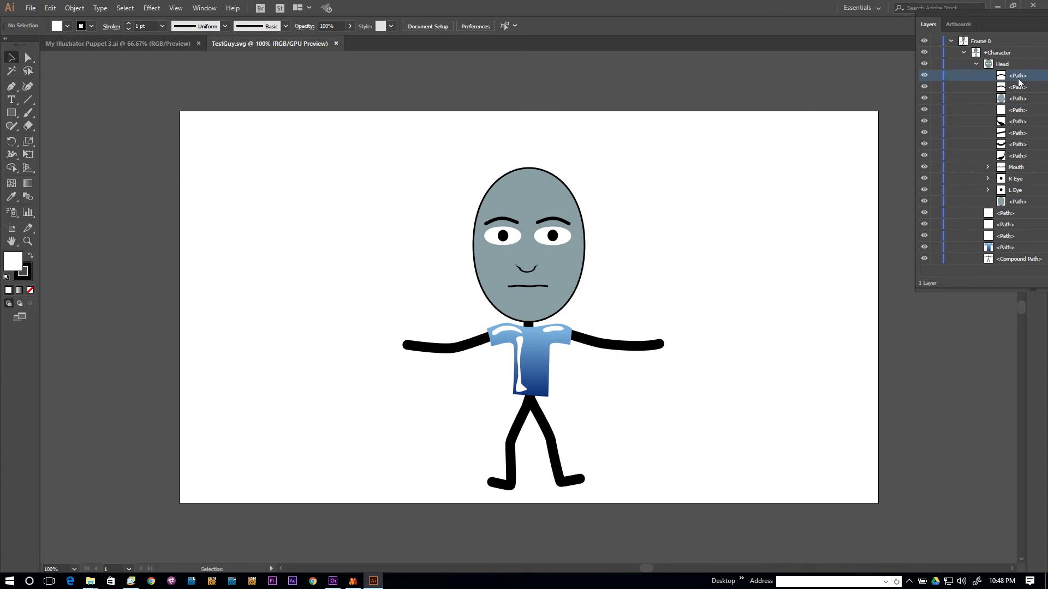
double_click(1019, 76)
text(+Left Eyebrow)
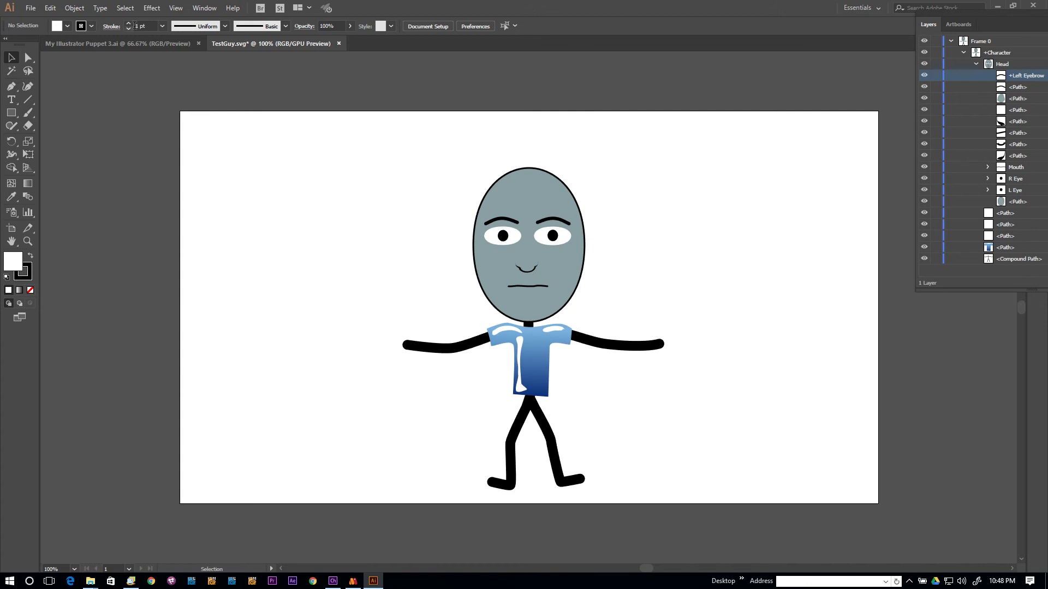
Step: Save the document in Adobe Illustrator format as TestGuy.ai for version Illustrator CC, replacing the existing file
click(30, 8)
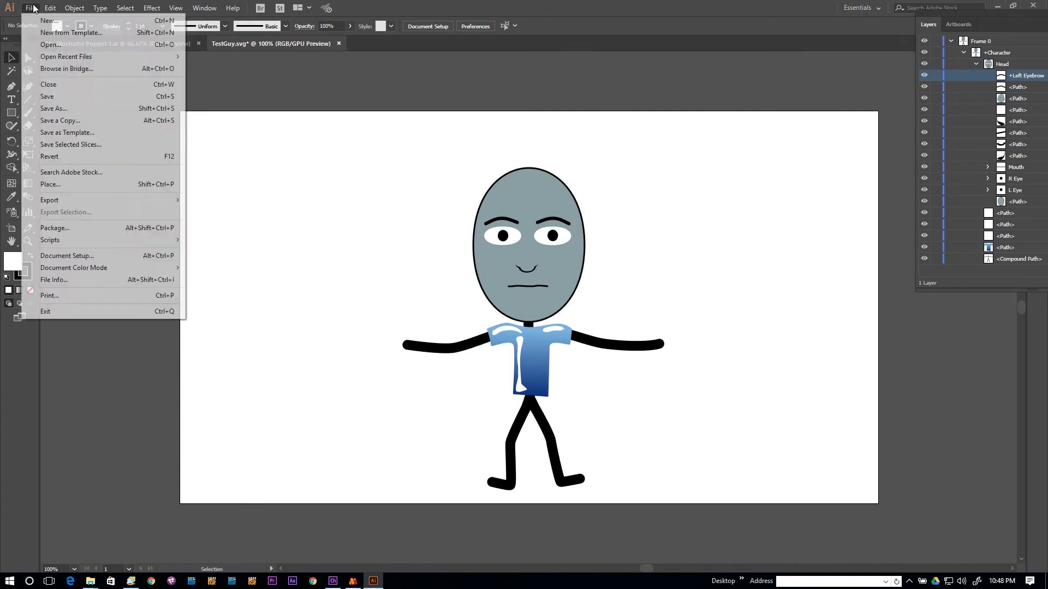
mouse_move(82, 200)
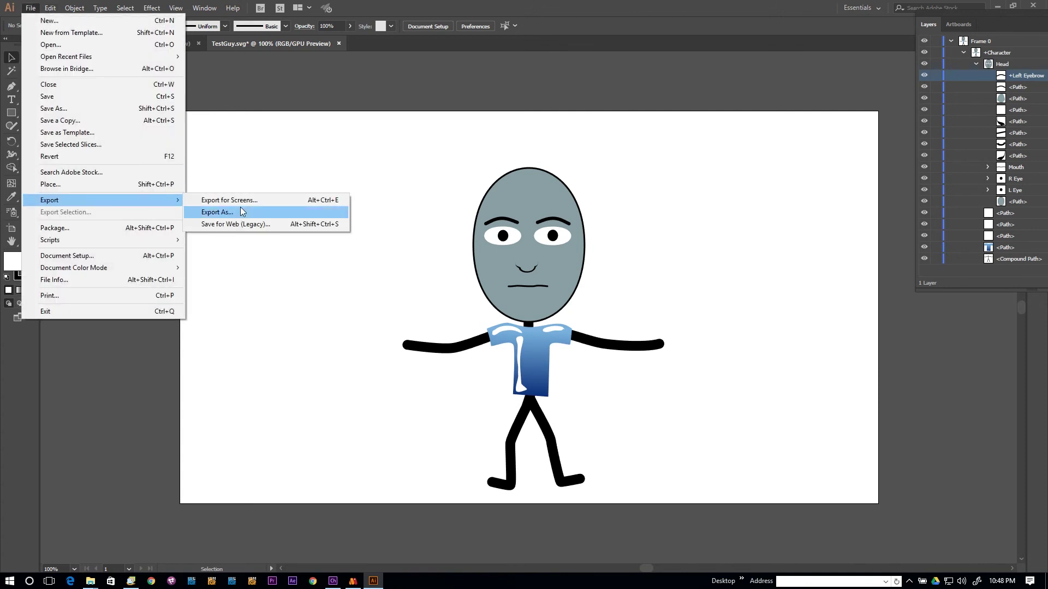
click(119, 109)
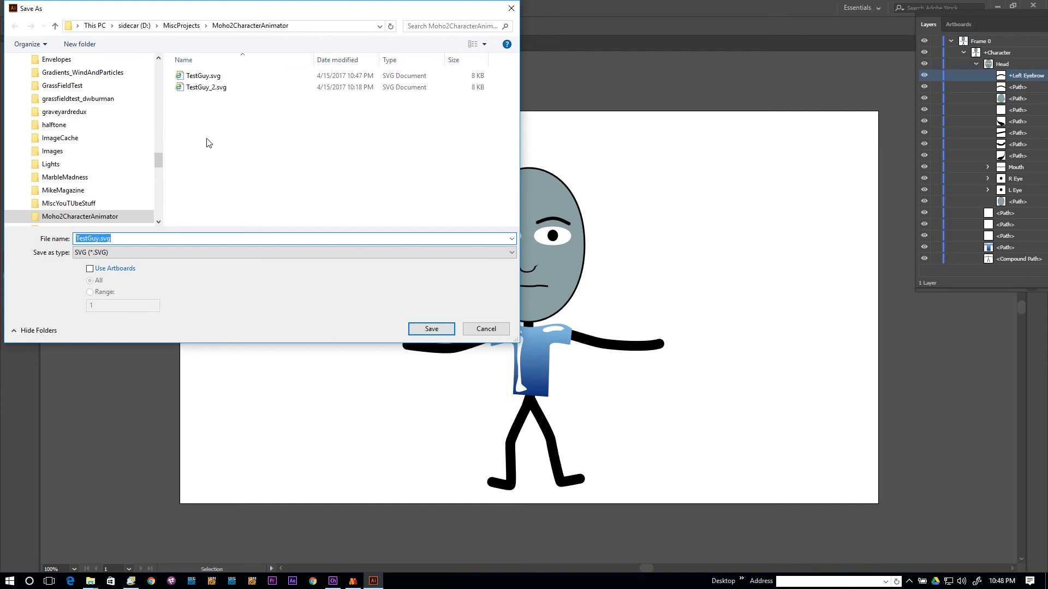
click(113, 254)
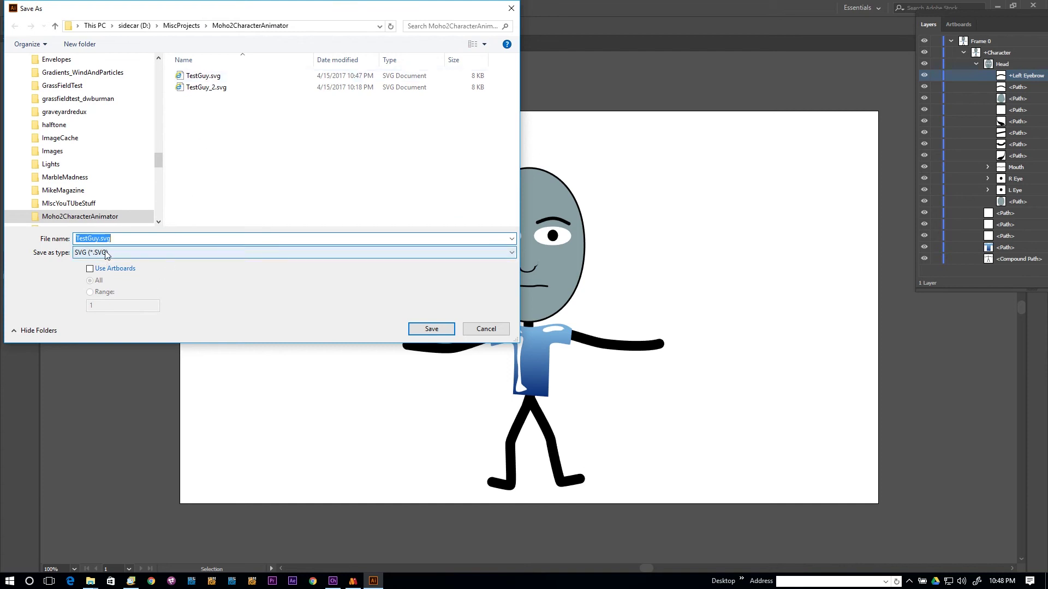
click(117, 262)
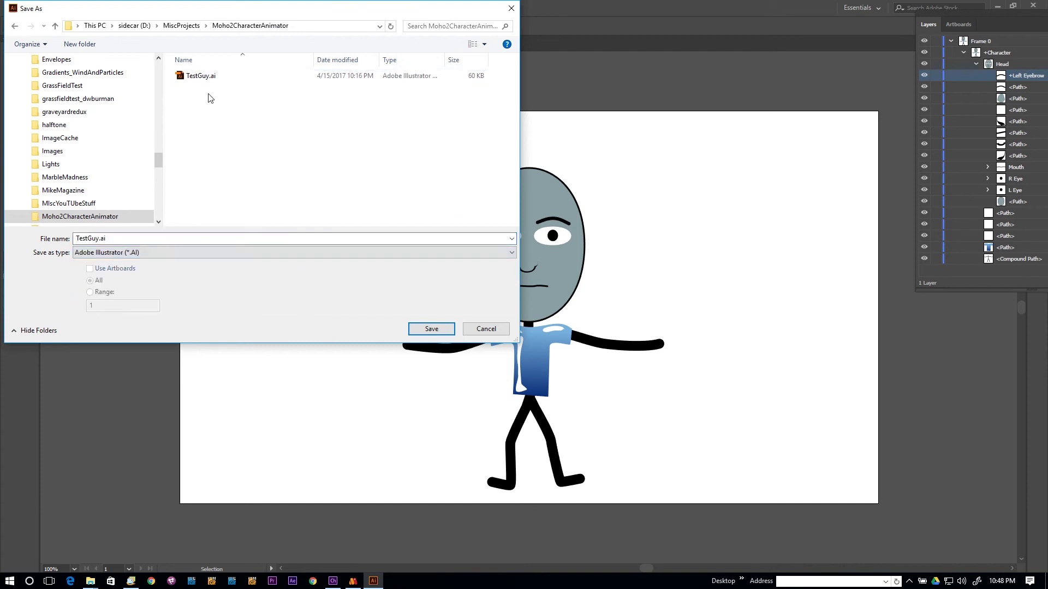
click(434, 329)
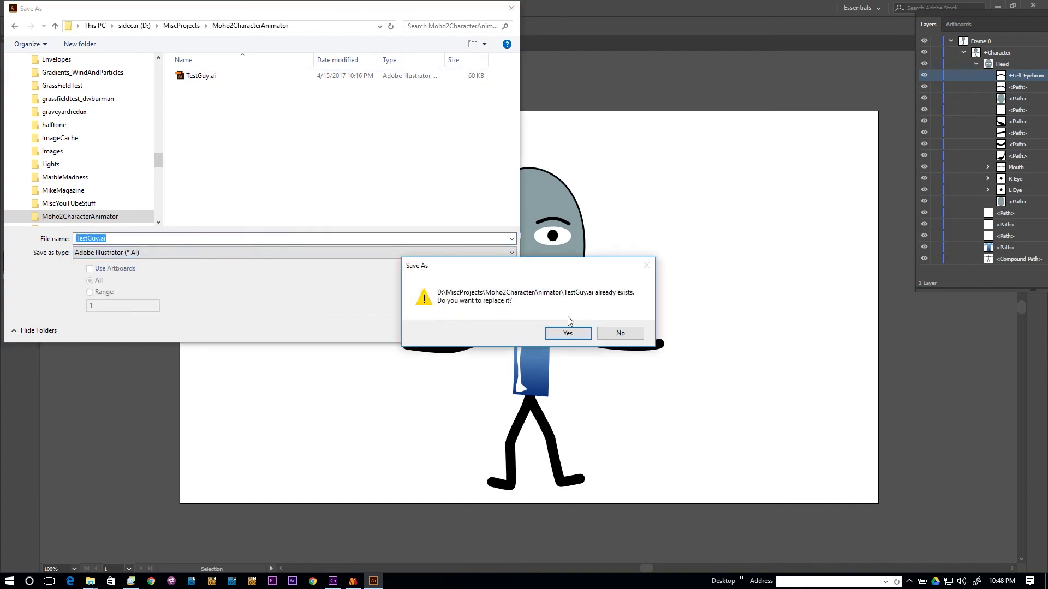
click(567, 333)
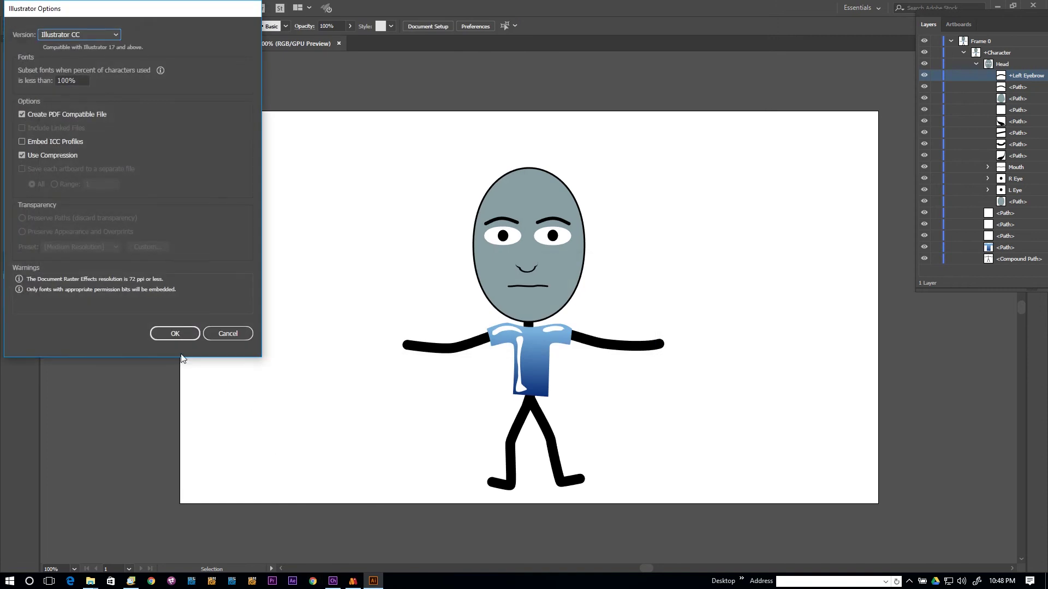
click(175, 334)
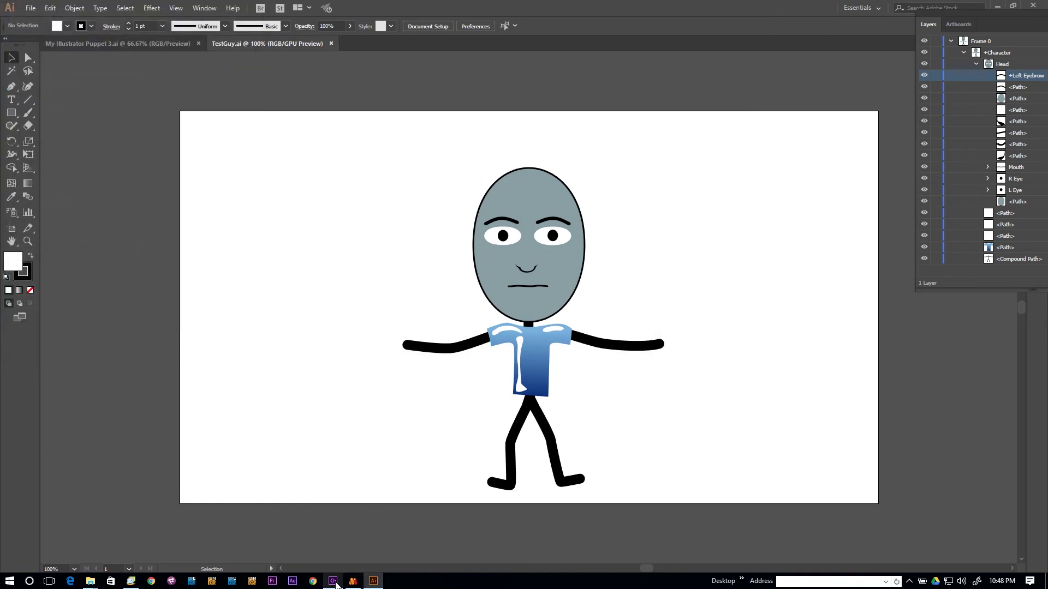
Step: Switch to Character Animator, import TestGuy.ai into the project and open the TestGuy puppet for editing
key(alt+Tab)
click(9, 17)
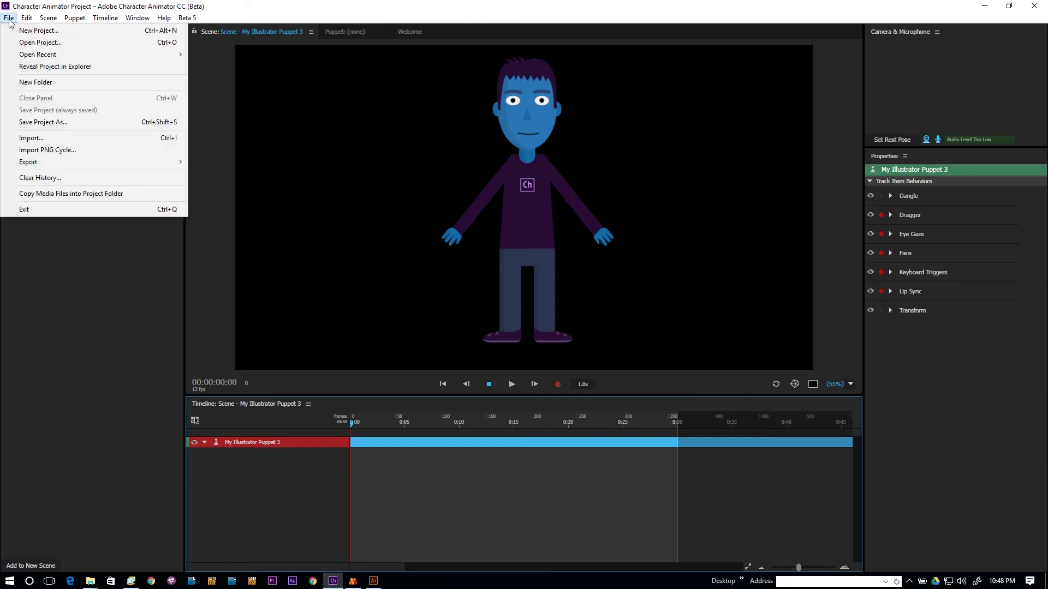
click(38, 141)
double_click(135, 99)
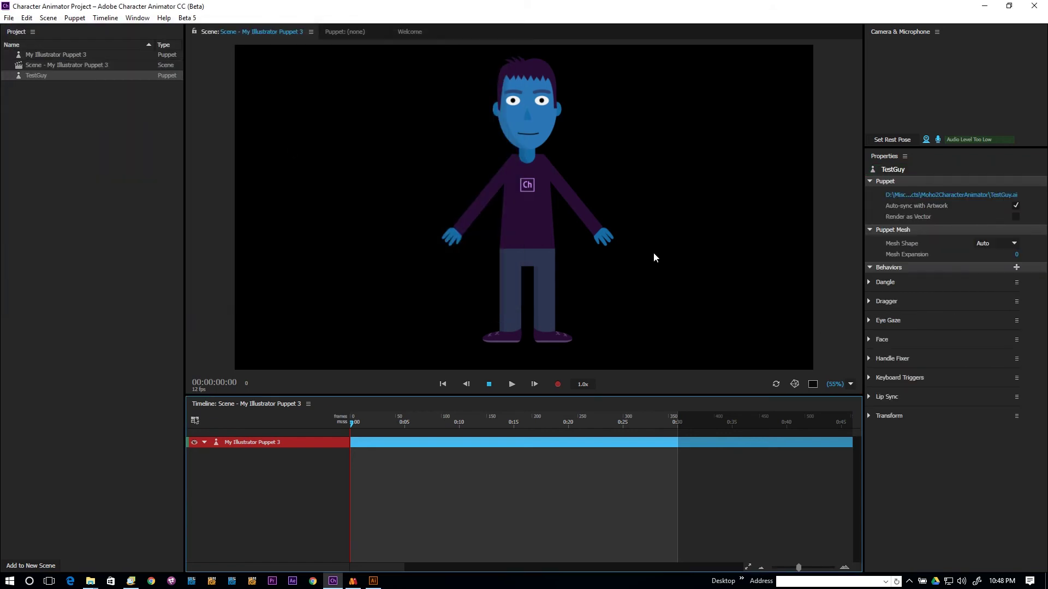
double_click(34, 77)
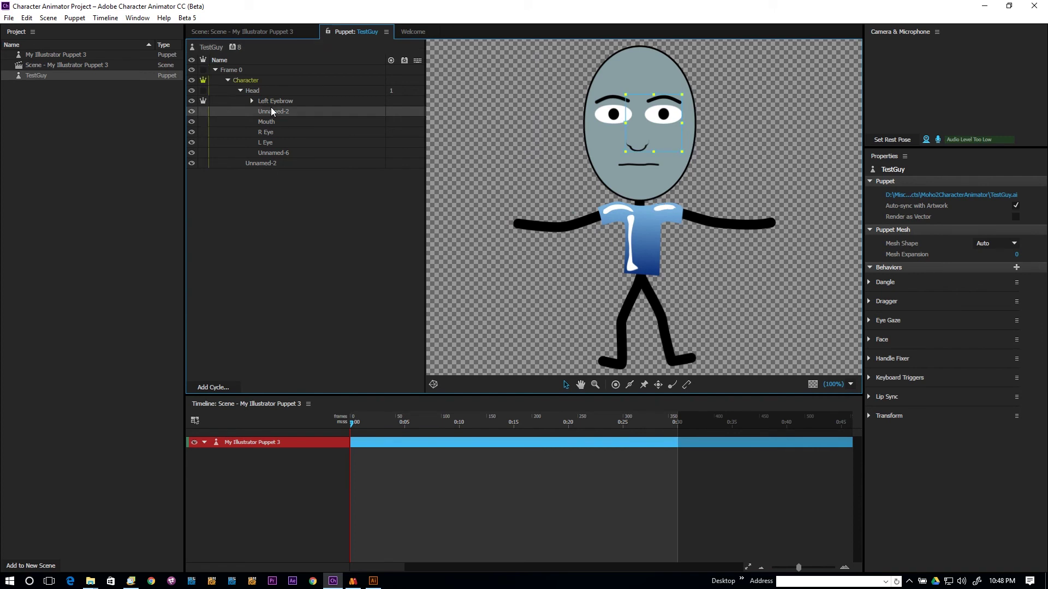
Step: Inspect the Left Eyebrow layer's contents and toggle the unnamed layer below it to identify which artwork it holds
click(270, 111)
click(270, 102)
click(252, 101)
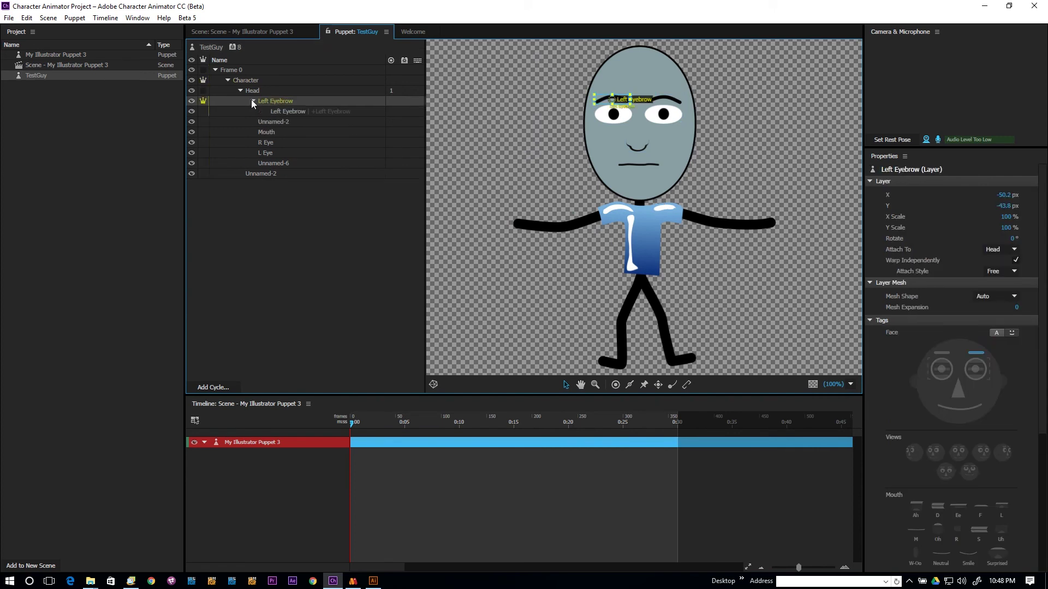
click(251, 101)
click(261, 113)
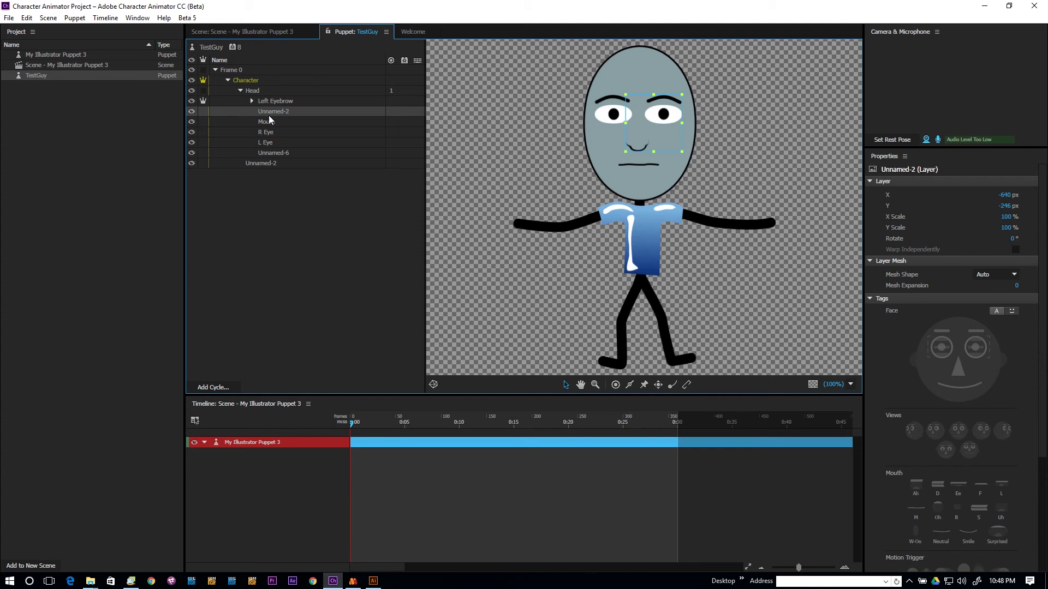
click(271, 106)
click(273, 114)
click(192, 112)
click(193, 112)
click(192, 111)
click(192, 112)
Step: Toggle the visibility of the Mouth, R Eye, L Eye and last unnamed Head layers to check what each contains
click(262, 124)
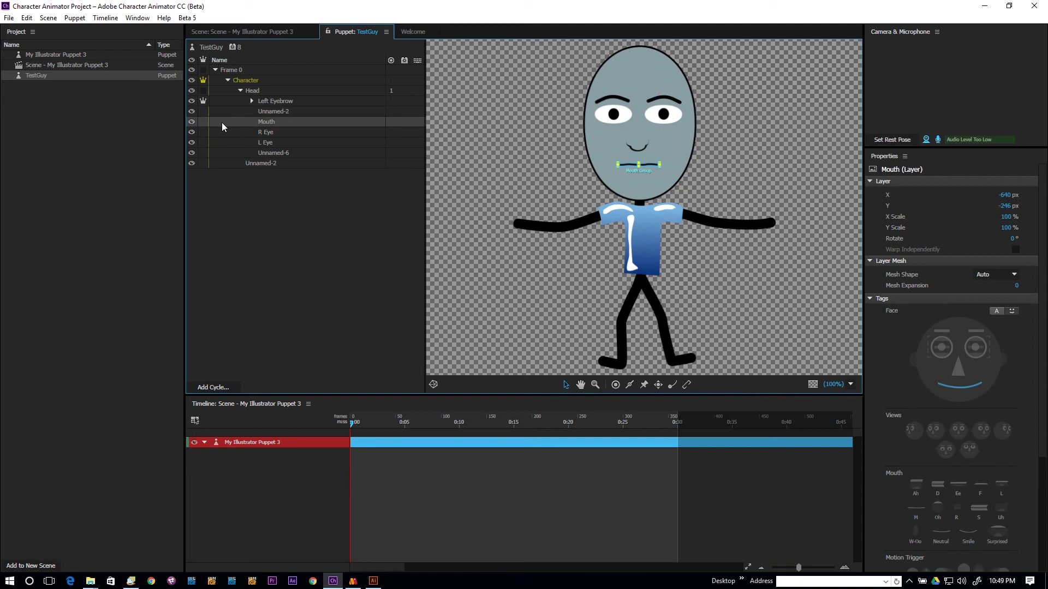
click(193, 123)
click(193, 122)
click(262, 133)
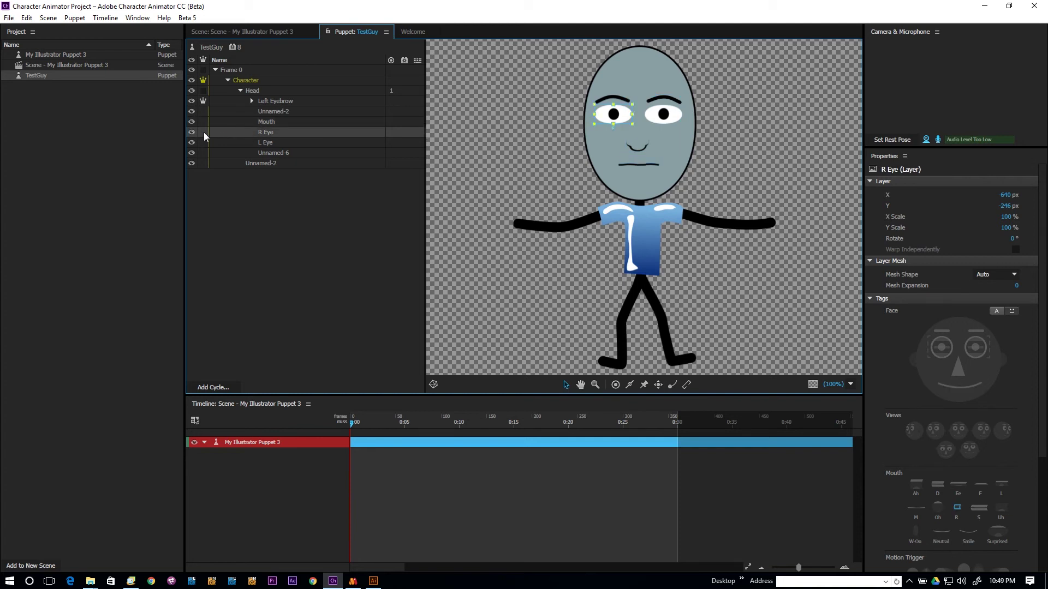
click(192, 132)
click(192, 132)
click(193, 143)
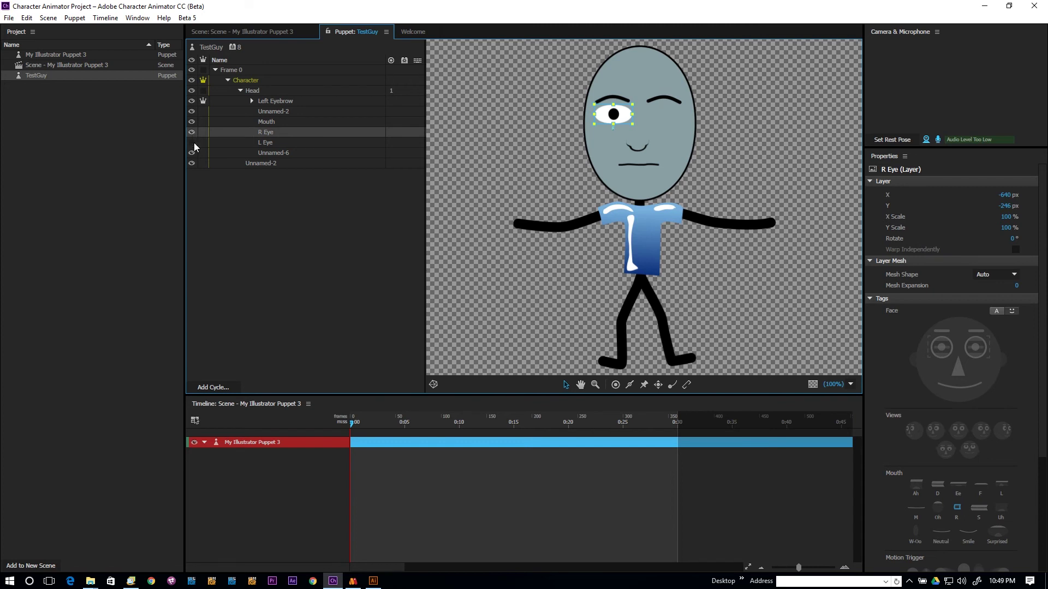
click(193, 143)
click(191, 154)
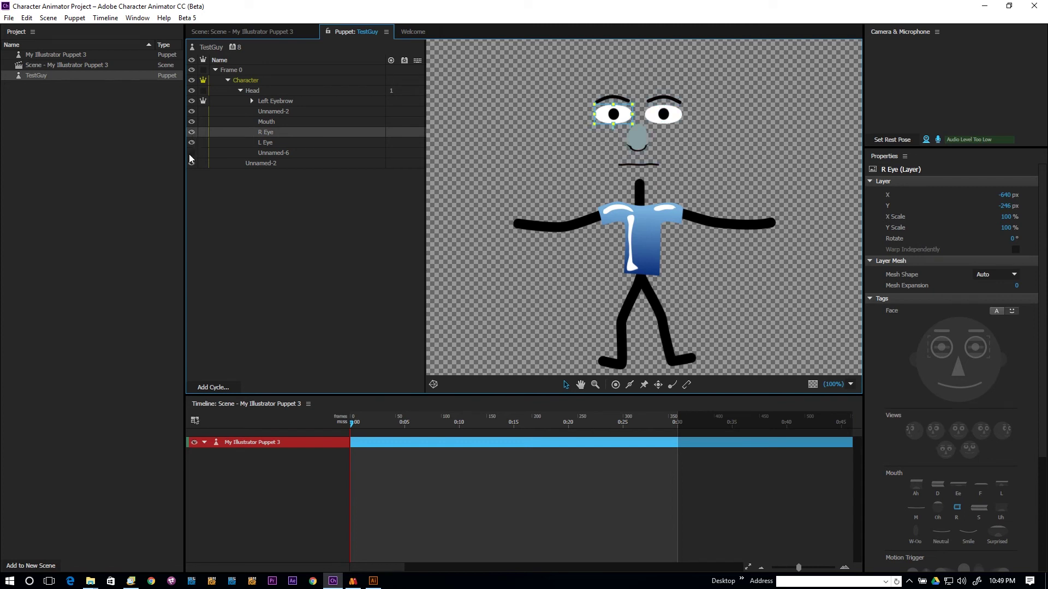
click(191, 155)
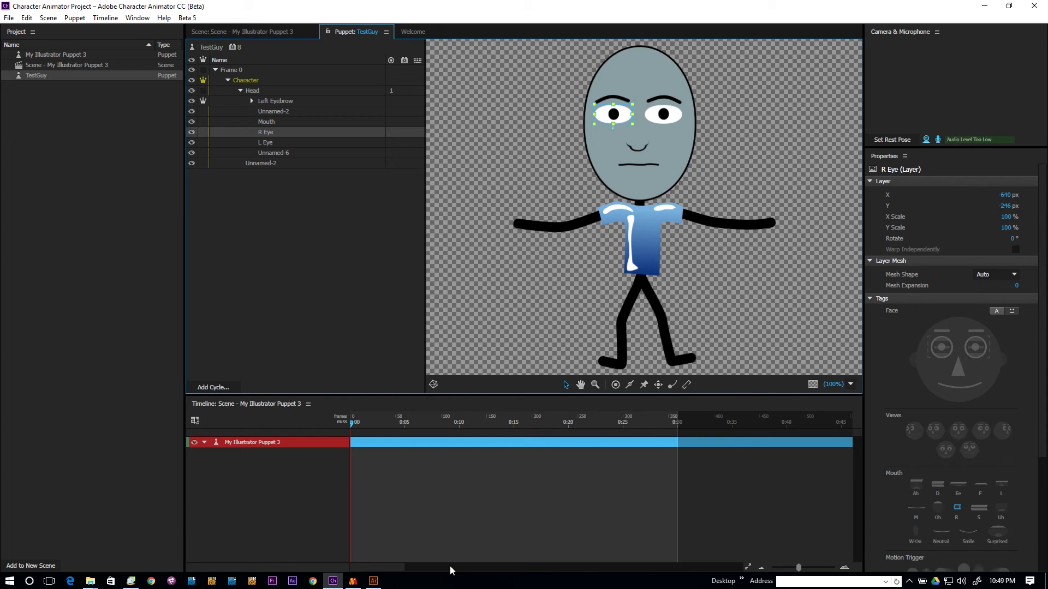
Step: Switch to Moho and expand the R_Eye group to examine its blink, pupil and eyeball layers
click(353, 581)
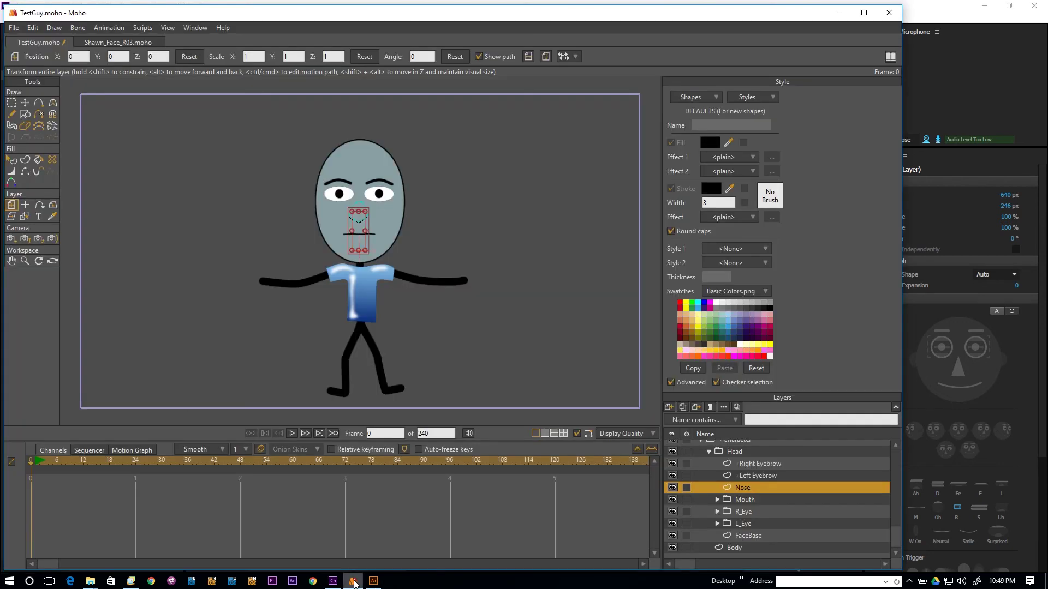
click(717, 511)
scroll(742, 506, down, 2)
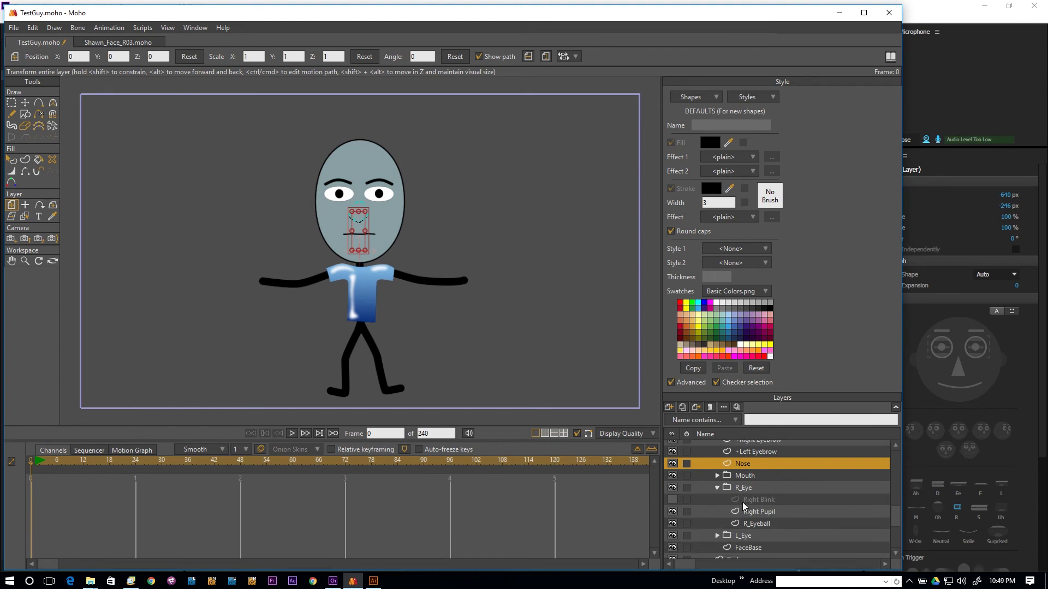
click(770, 514)
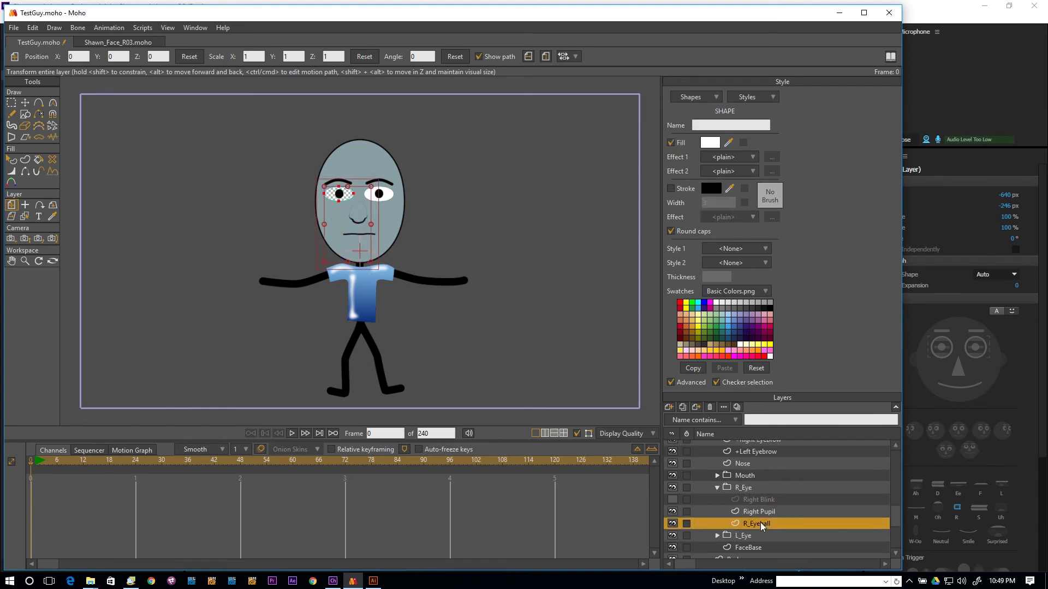
Step: Select the Right Blink layer in the R_Eye group and turn its visibility on, toggling it to preview the blink artwork
click(698, 501)
click(673, 500)
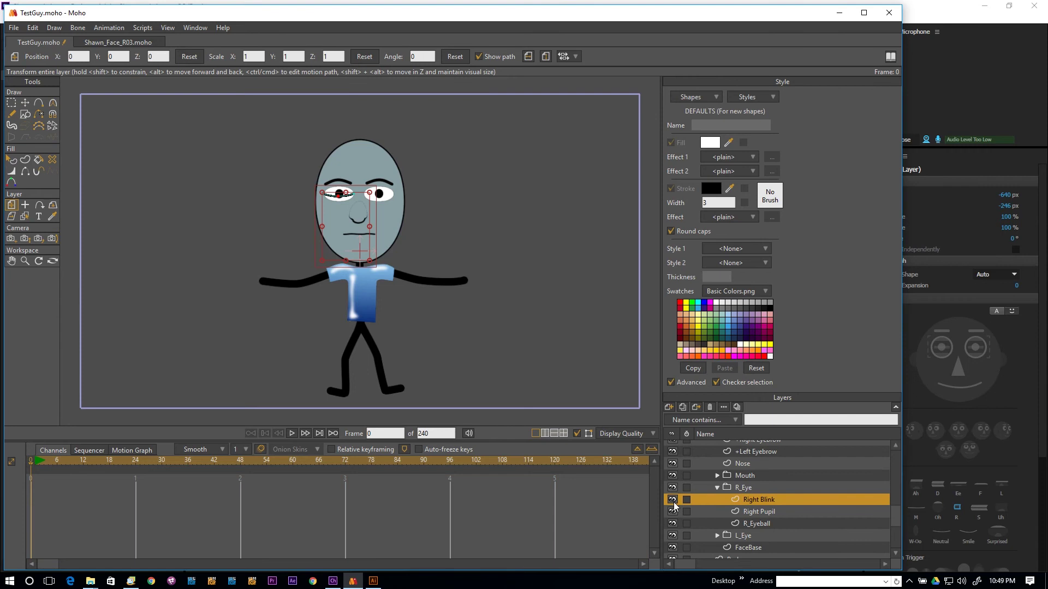
click(676, 499)
click(675, 498)
click(676, 500)
click(676, 499)
click(676, 498)
click(676, 499)
scroll(761, 492, up, 2)
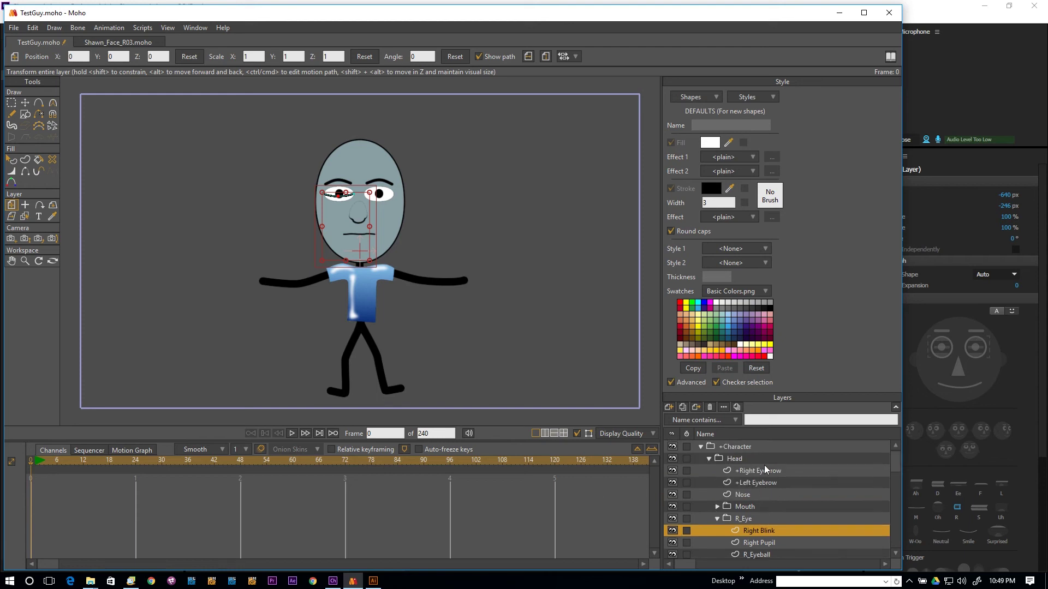
Step: Switch to Character Animator and inspect the L Eye, R Eye and Mouth layers of the TestGuy puppet
click(333, 581)
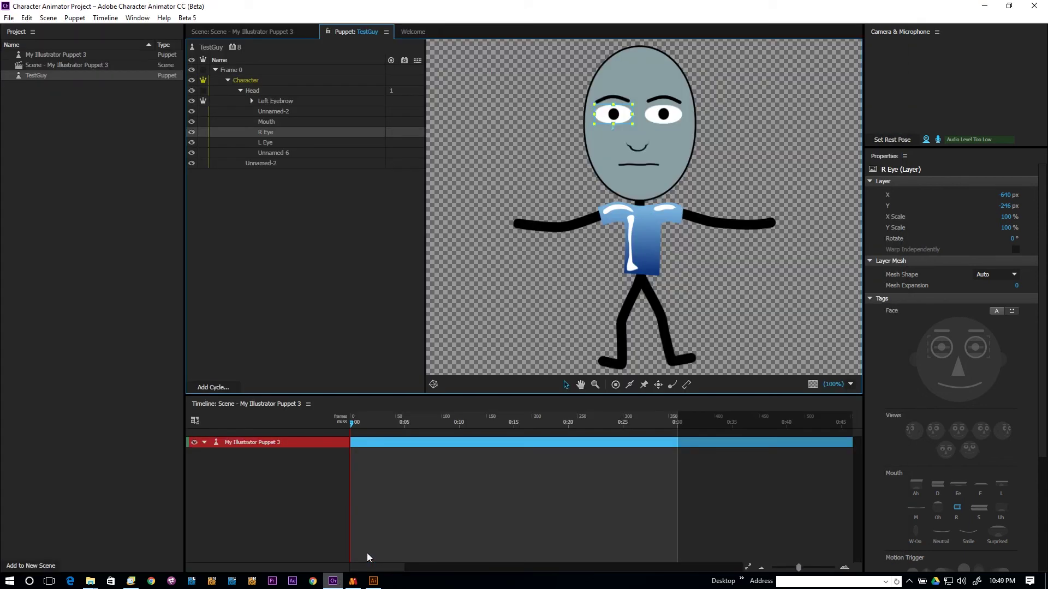
click(280, 144)
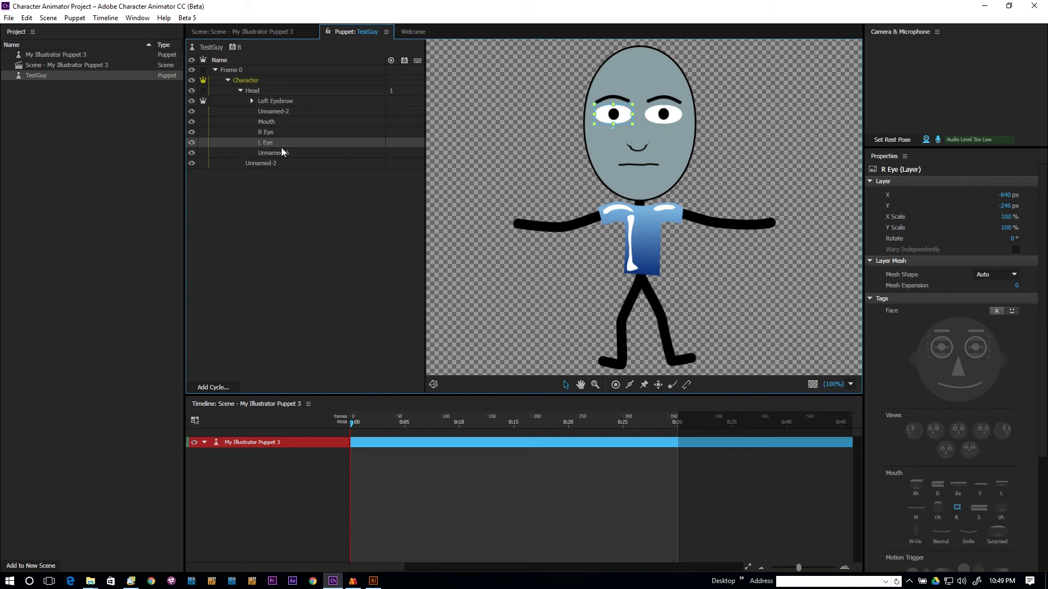
click(273, 123)
click(266, 133)
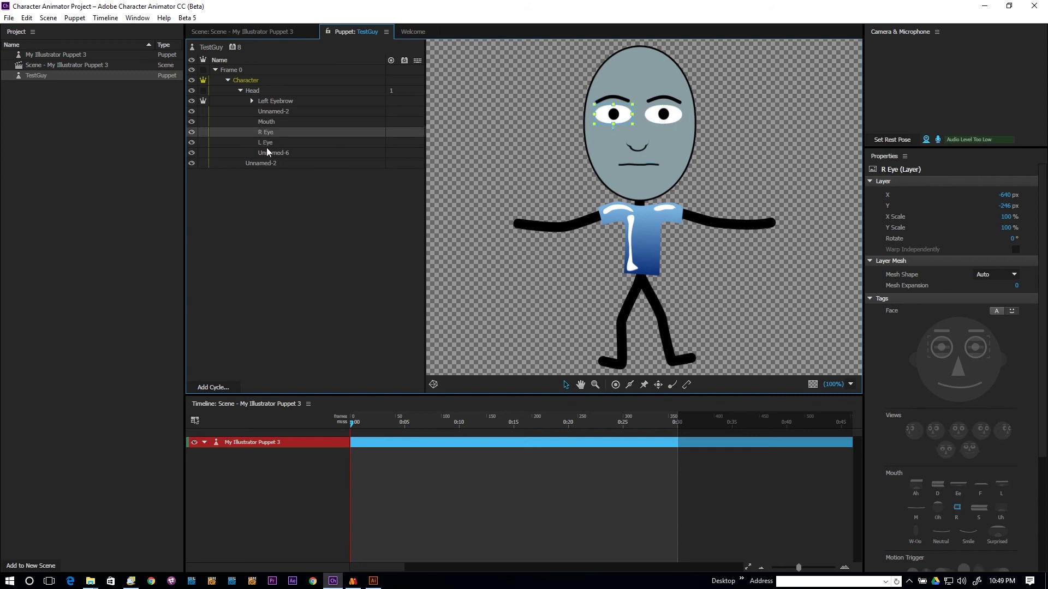
click(264, 123)
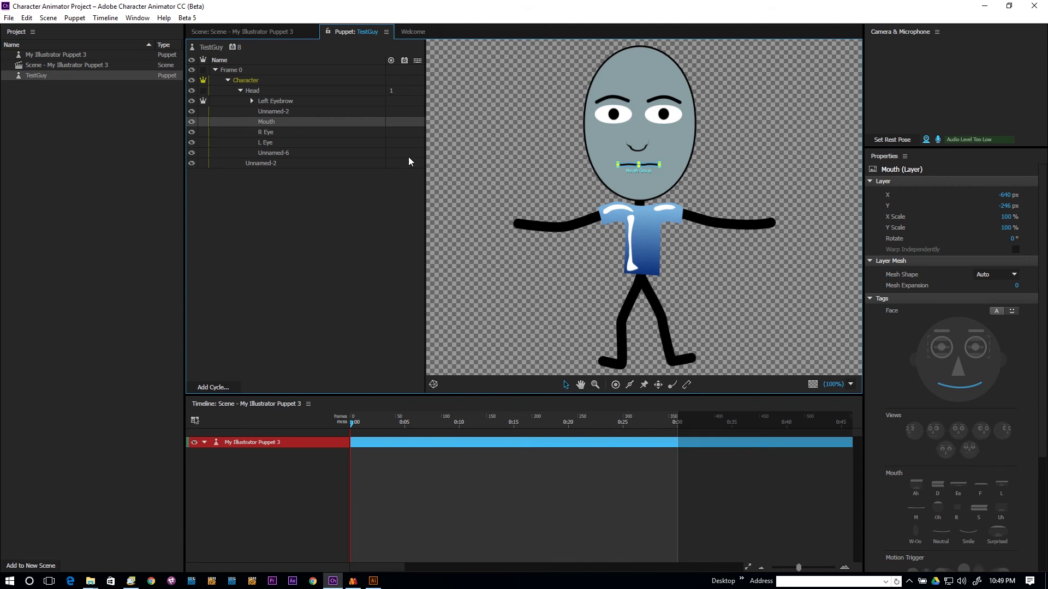
Step: Switch to Illustrator and rename the path directly below +Left Eyebrow as +Right Eyebrow
click(335, 582)
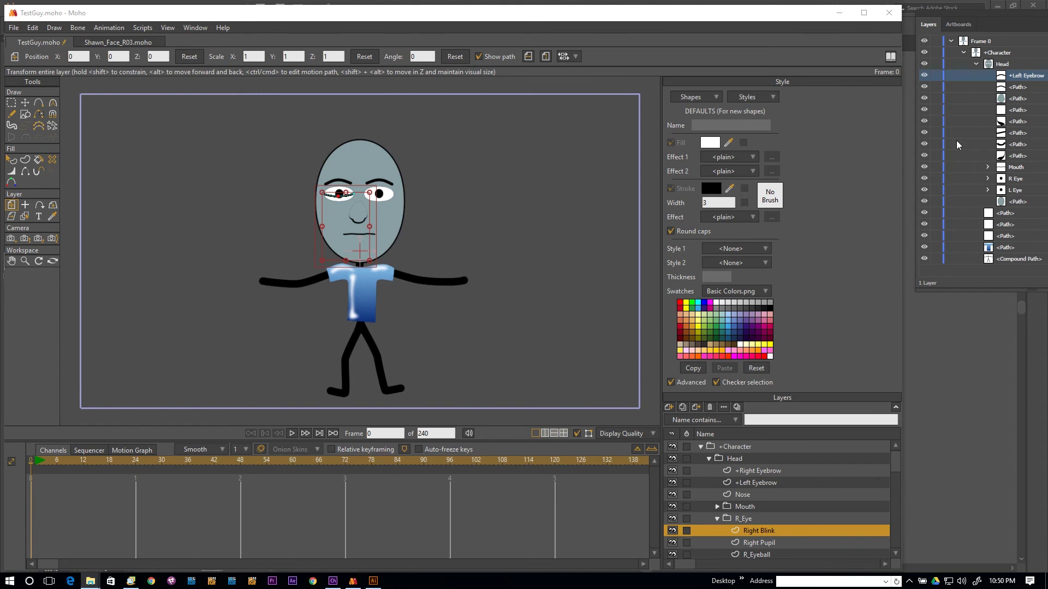
click(1018, 87)
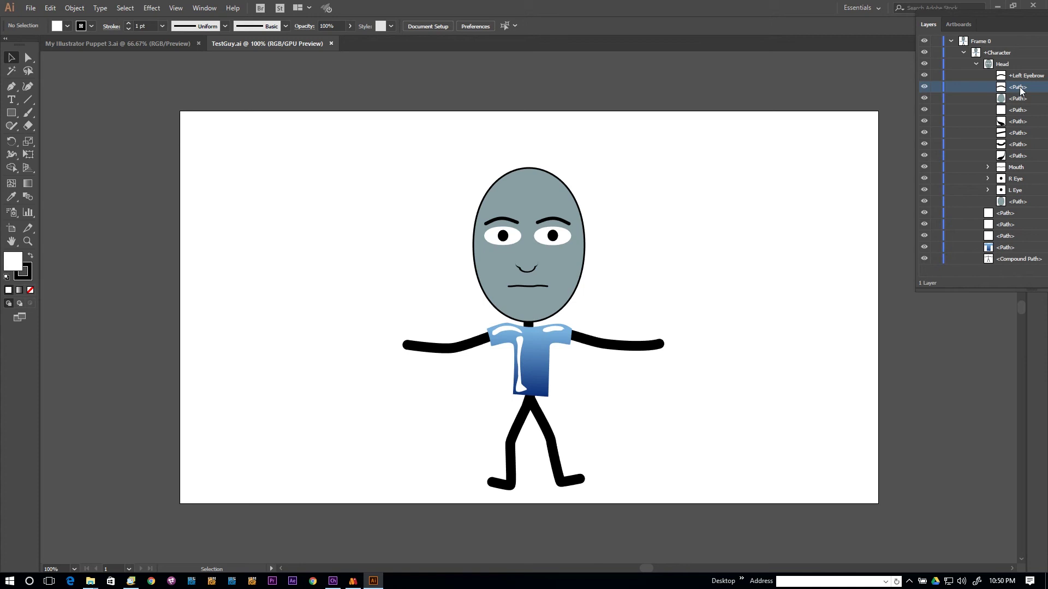
double_click(1021, 88)
text(+Right Eyebro)
key(Return)
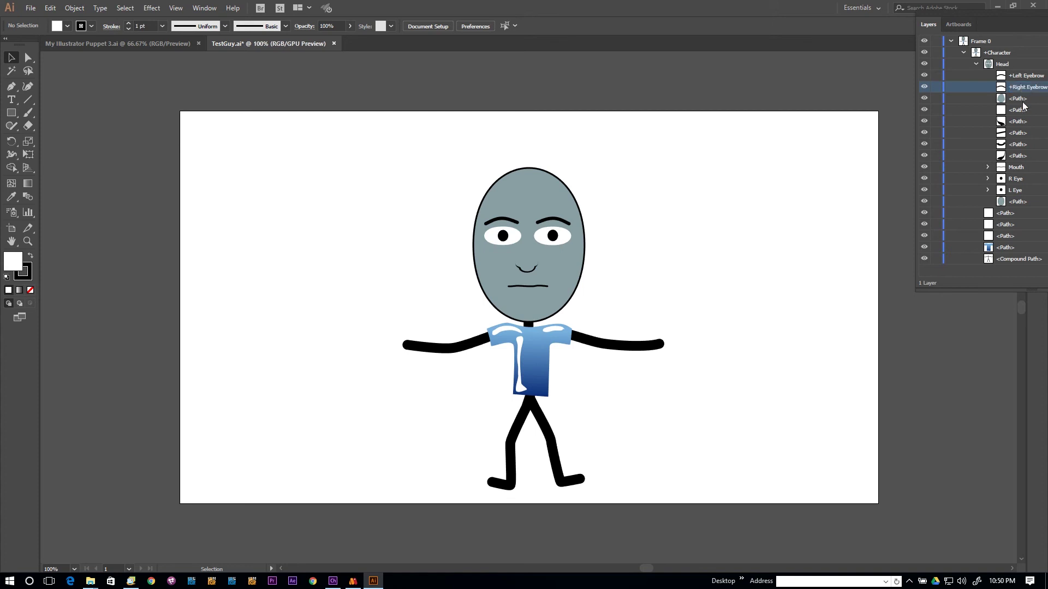
Step: Rename the path directly below +Right Eyebrow as Nose and save TestGuy.ai
double_click(1021, 99)
text(Nose)
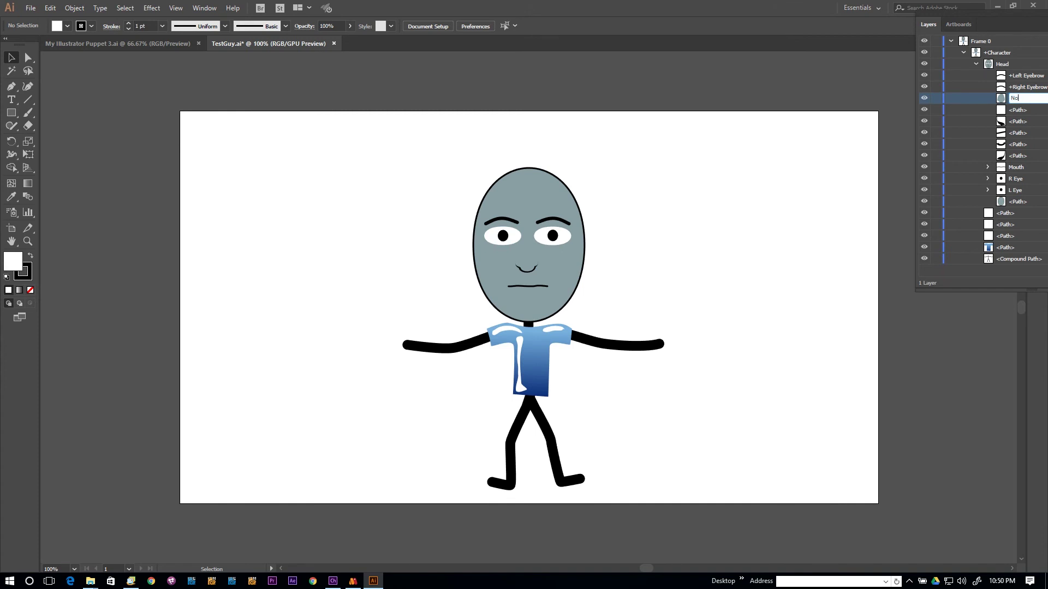
key(Return)
key(ctrl)
Step: Switch to Character Animator and check the properties of the TestGuy puppet and the My Illustrator Puppet 3 track
click(332, 582)
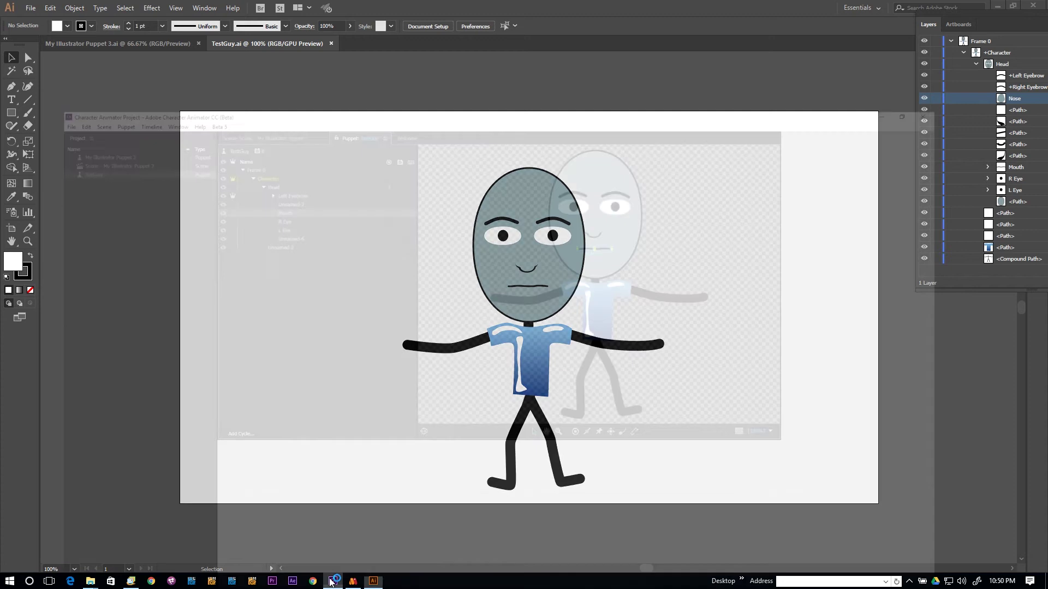
click(336, 236)
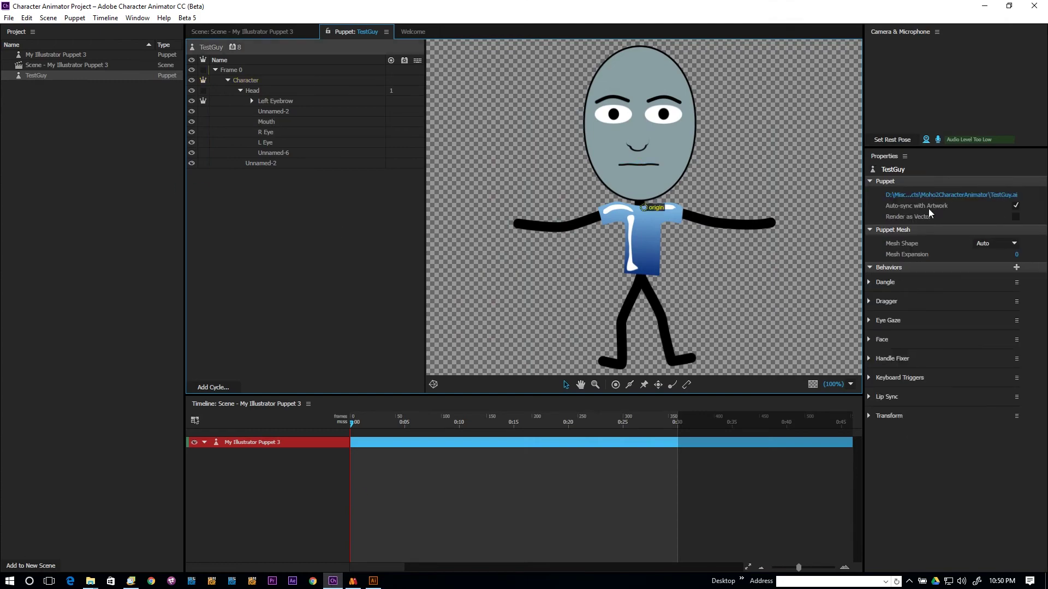
click(73, 78)
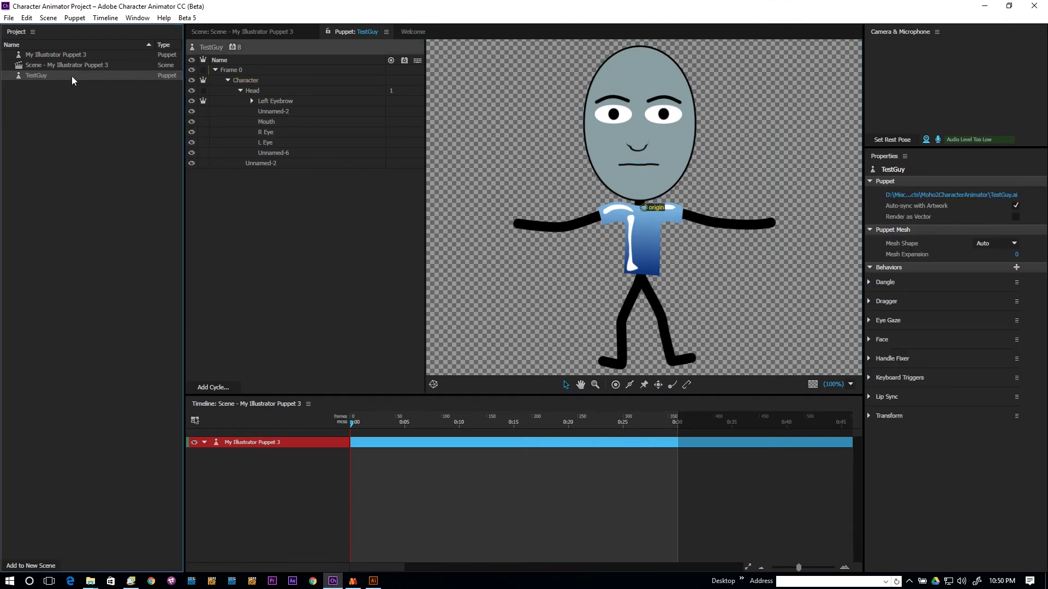
click(281, 444)
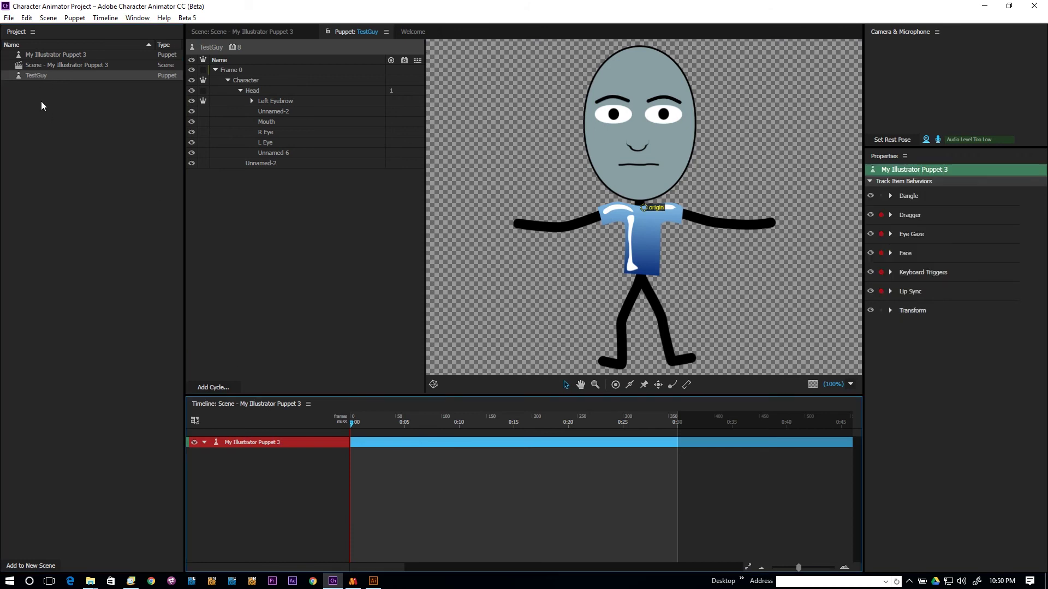
Step: Move the TestGuy puppet's origin handle up to the base of the head and reselect the puppet
click(36, 78)
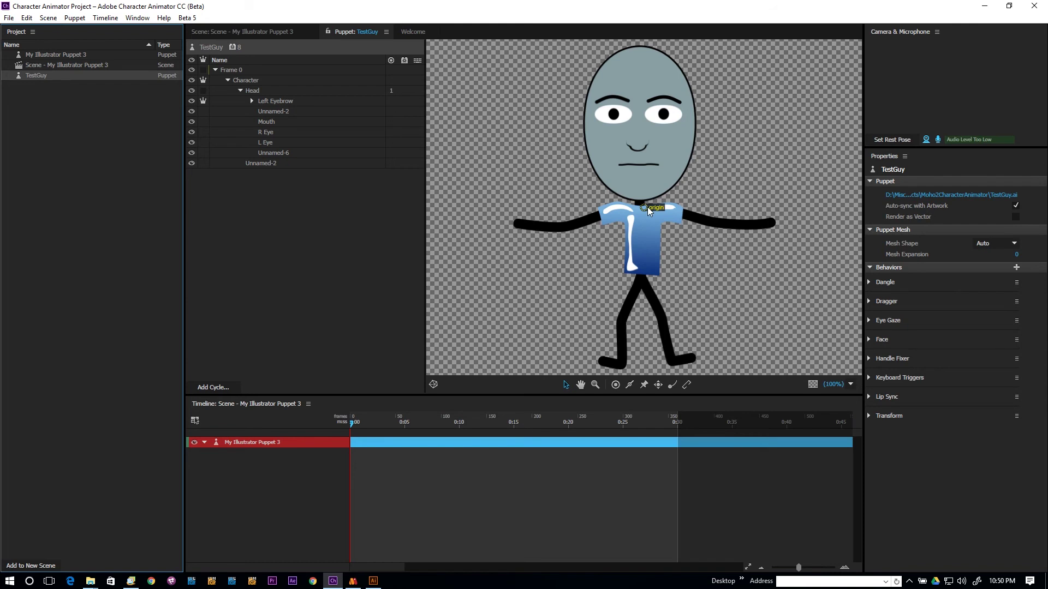
drag(648, 211, 645, 197)
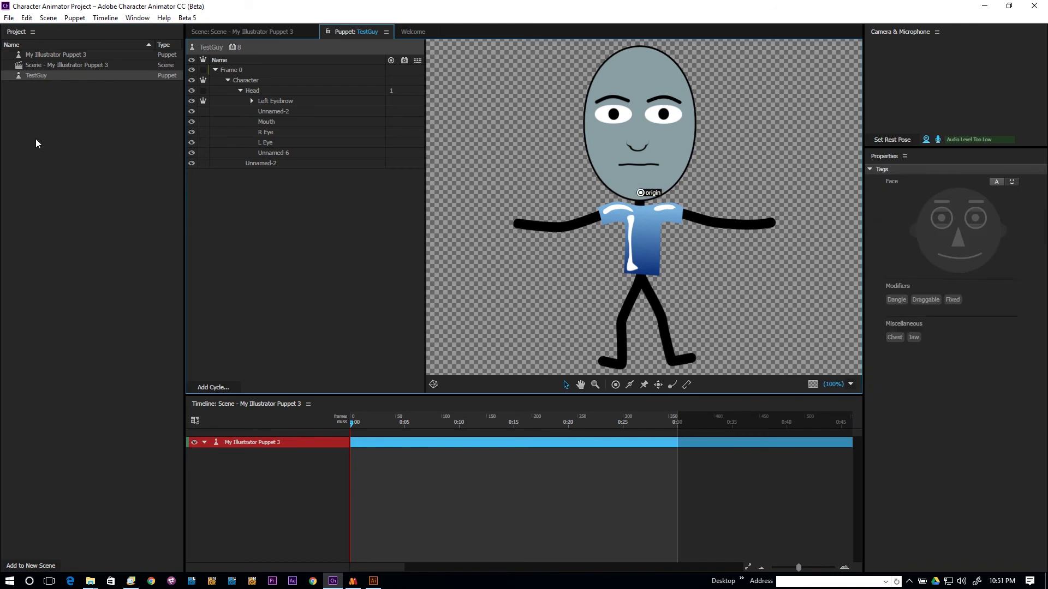
click(43, 77)
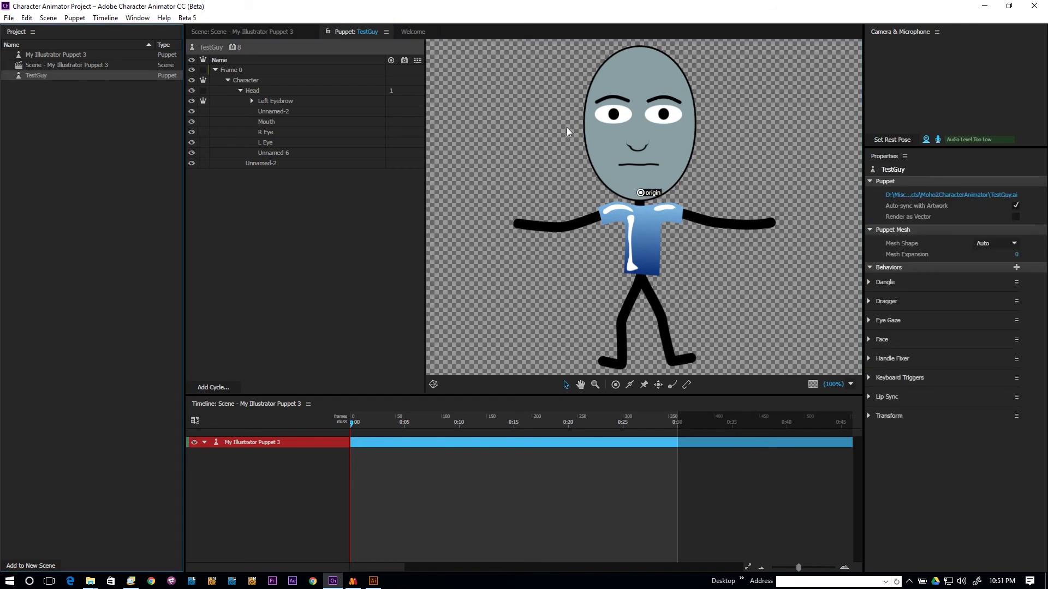
Step: Examine the Left Eyebrow, Mouth, R Eye and unnamed layers inside the puppet's Head to identify their artwork
click(281, 101)
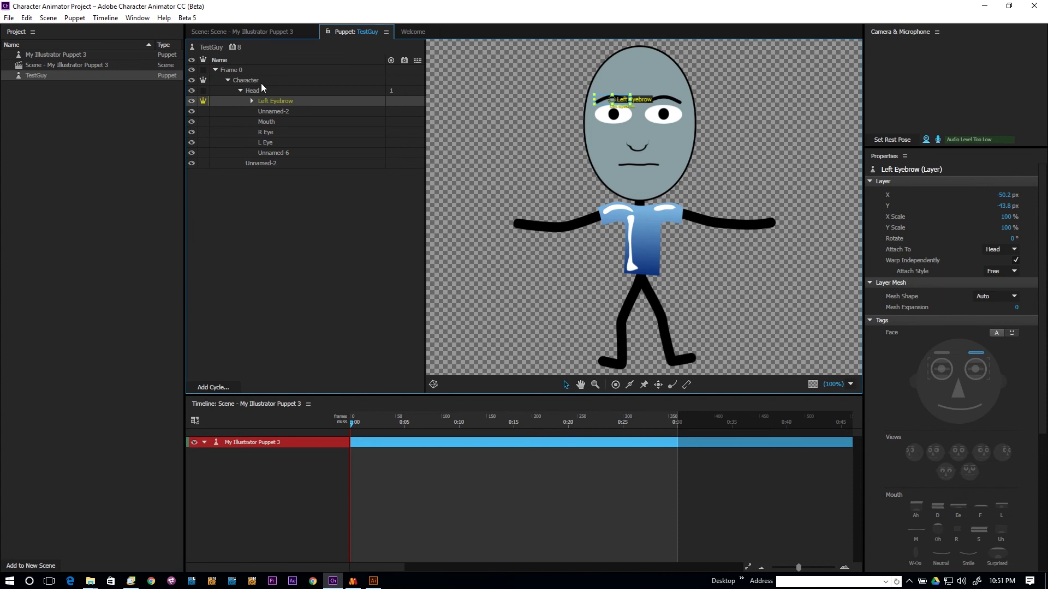
click(269, 111)
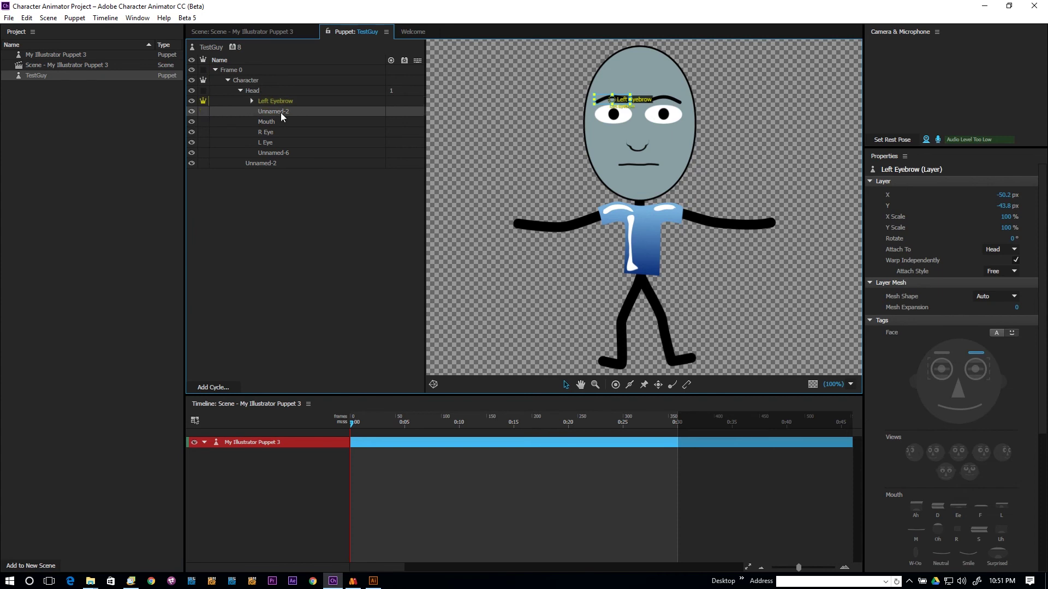
click(269, 123)
click(267, 133)
click(273, 111)
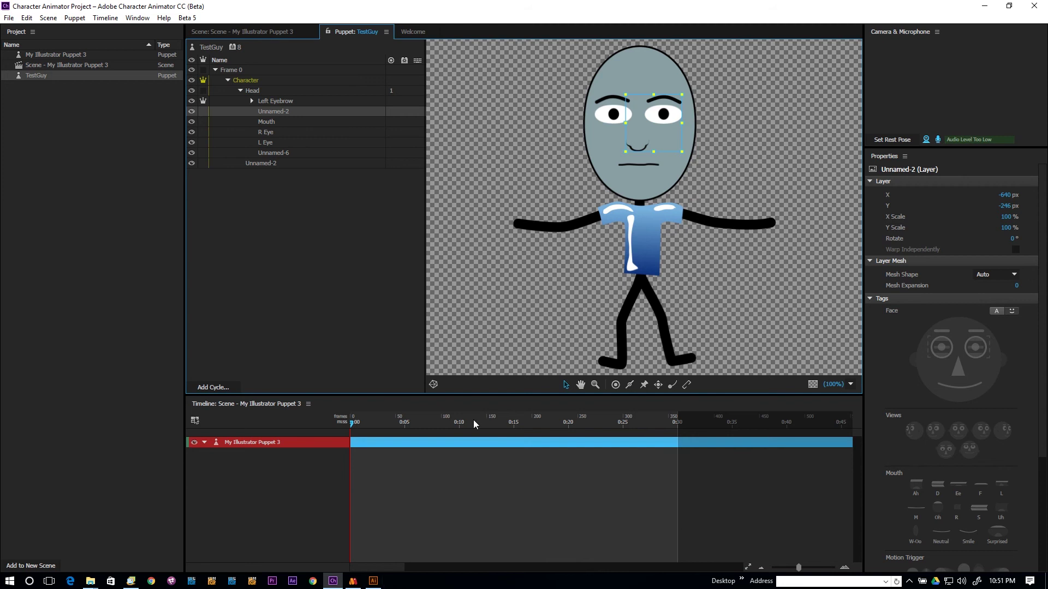
Step: Switch to Moho and put the +Right Eyebrow layer in its own group named +Right Eyebrow
click(351, 581)
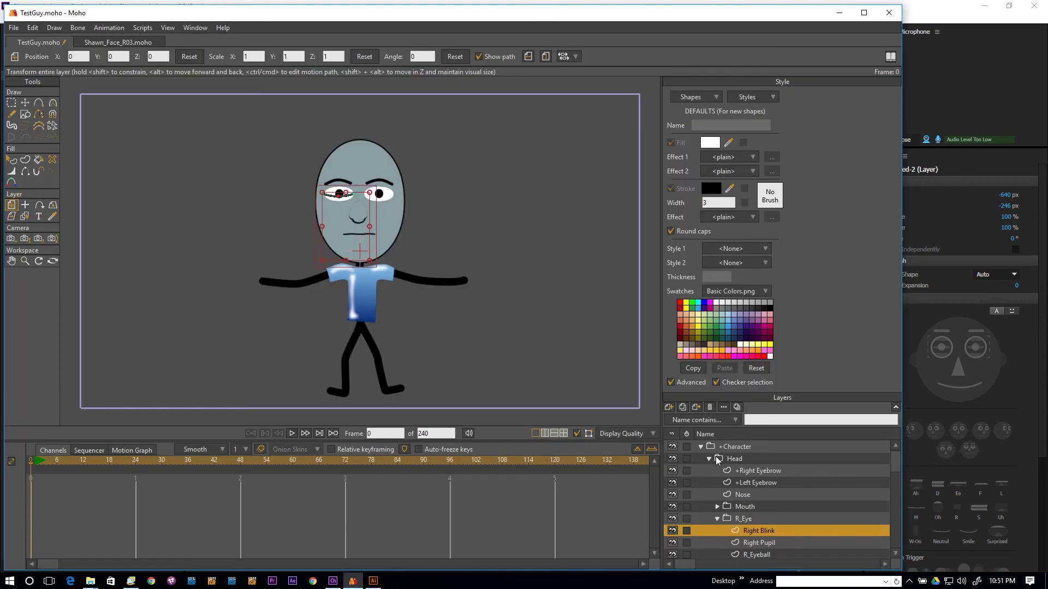
click(755, 478)
click(757, 469)
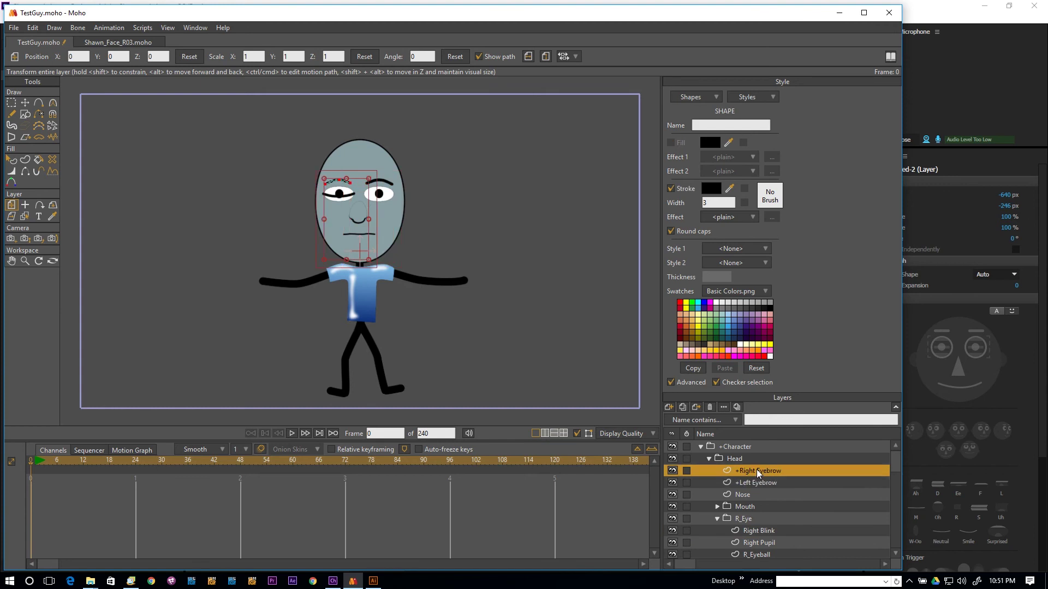
right_click(757, 470)
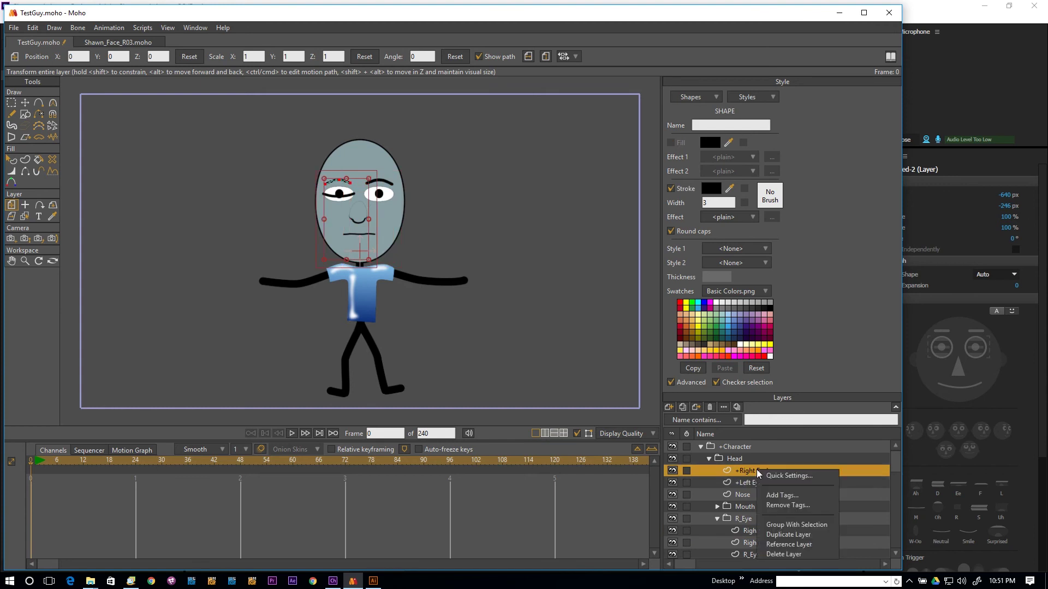
click(777, 526)
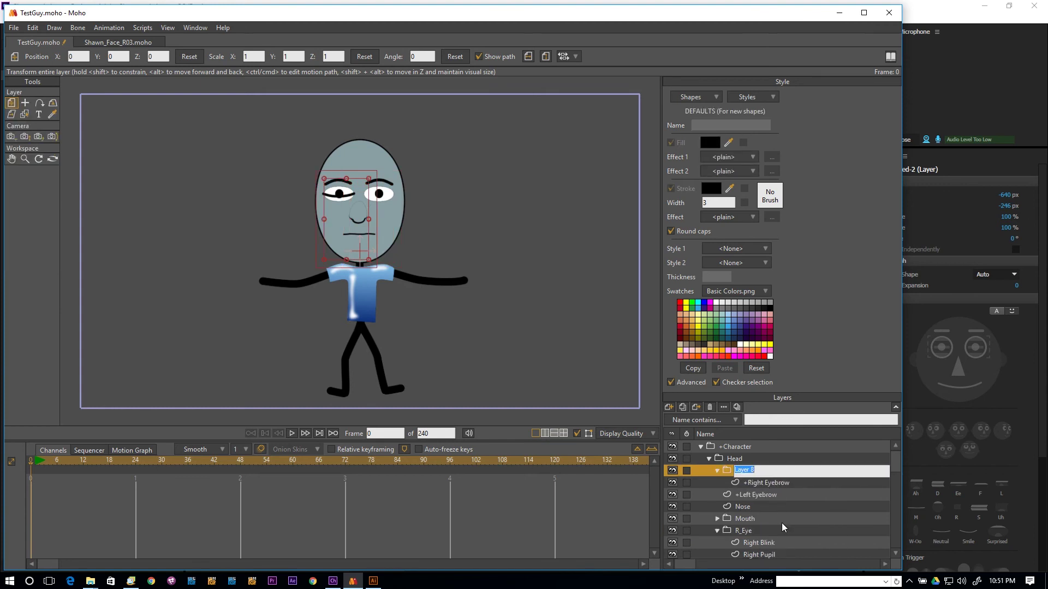
text(+Right Eyebrow)
key(Return)
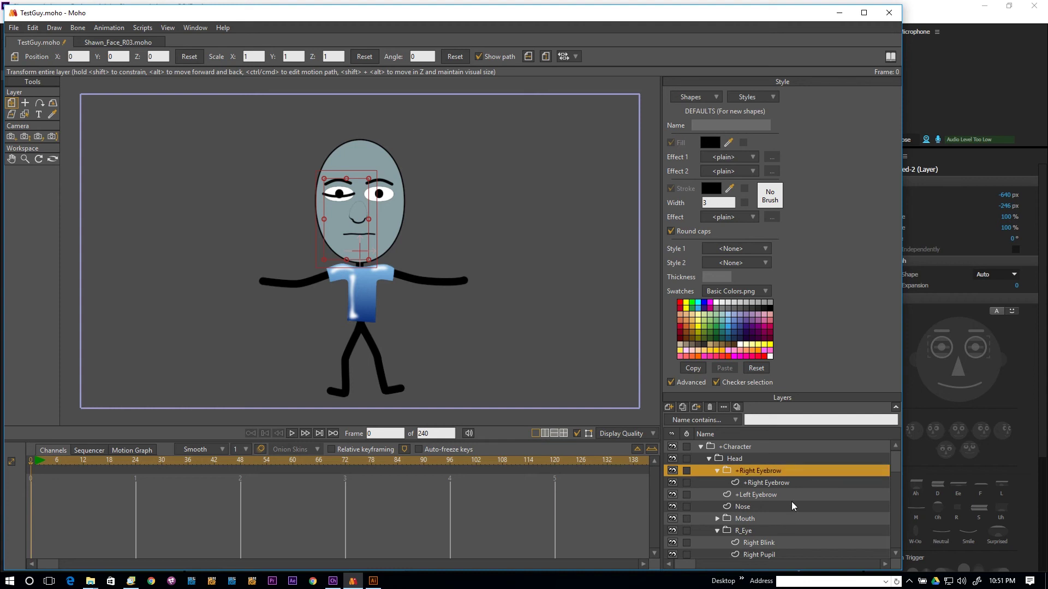
Step: Put the +Left Eyebrow layer in its own group named +Left Eyebrow
right_click(766, 492)
double_click(760, 494)
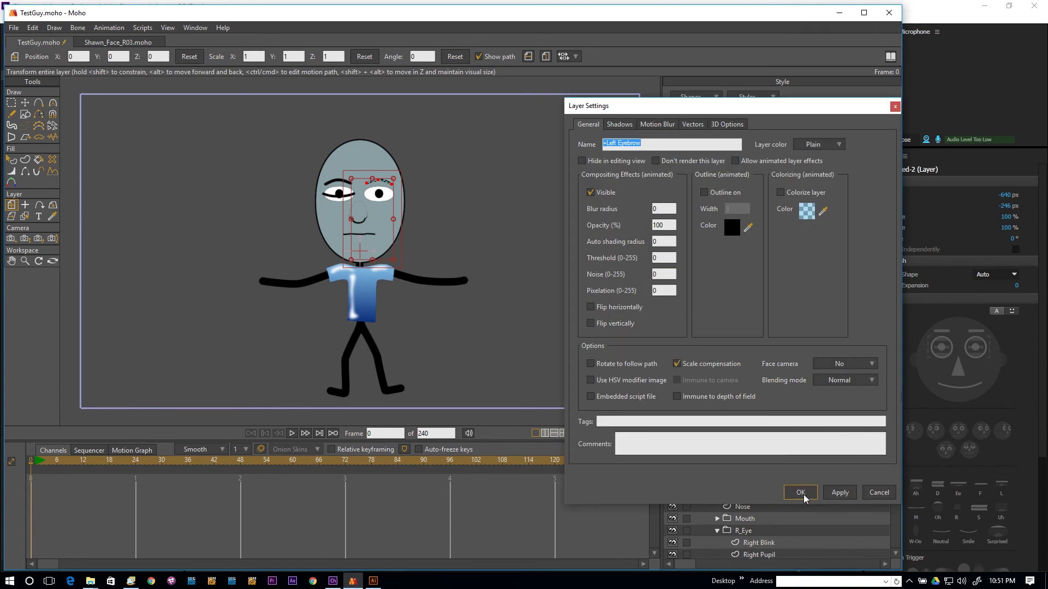
click(802, 493)
right_click(781, 495)
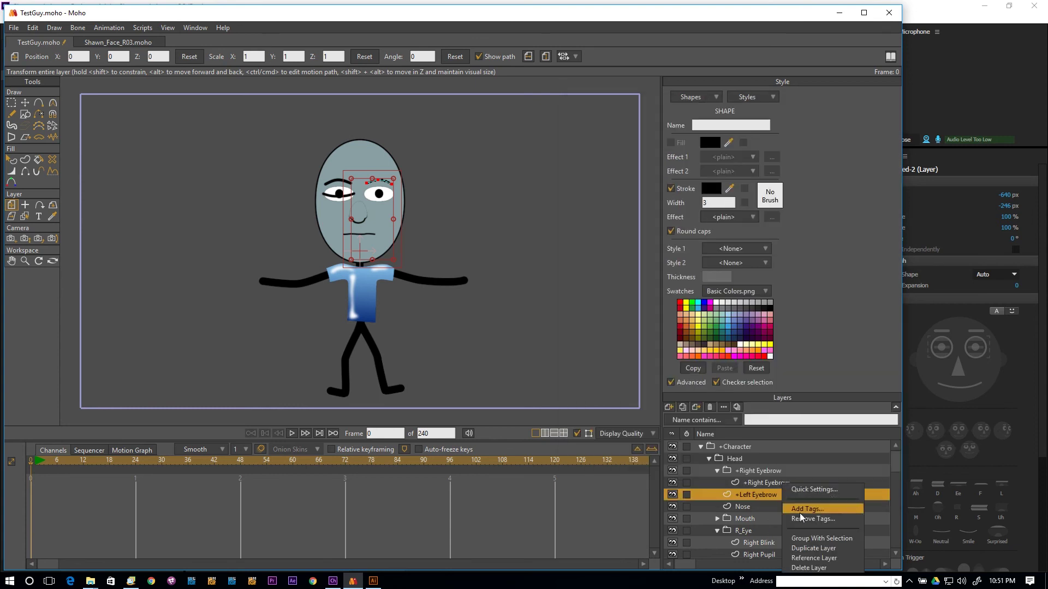
click(810, 539)
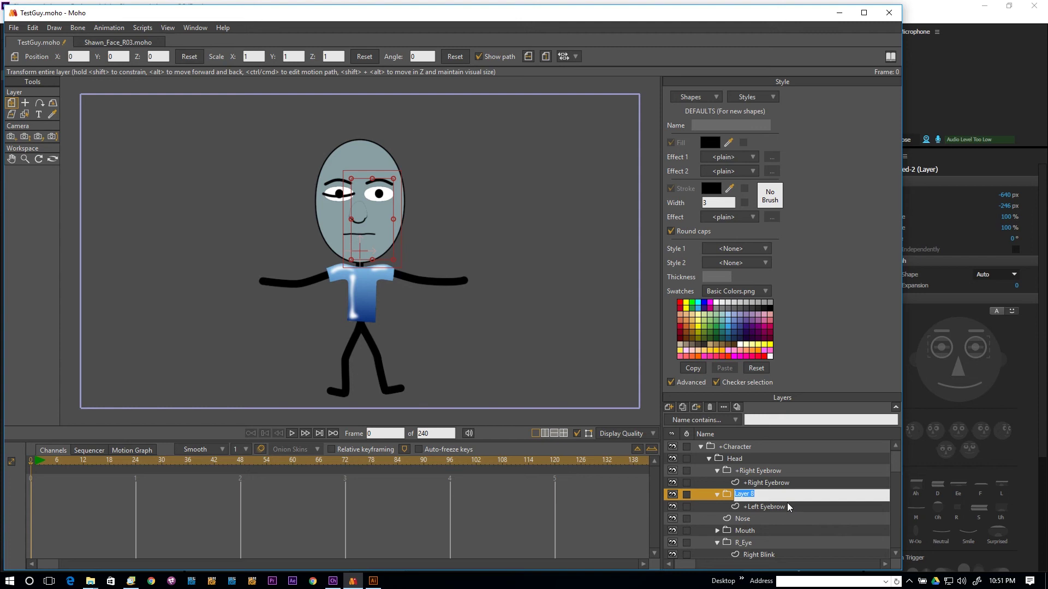
Step: Put the Nose layer in its own group named Nose
click(756, 520)
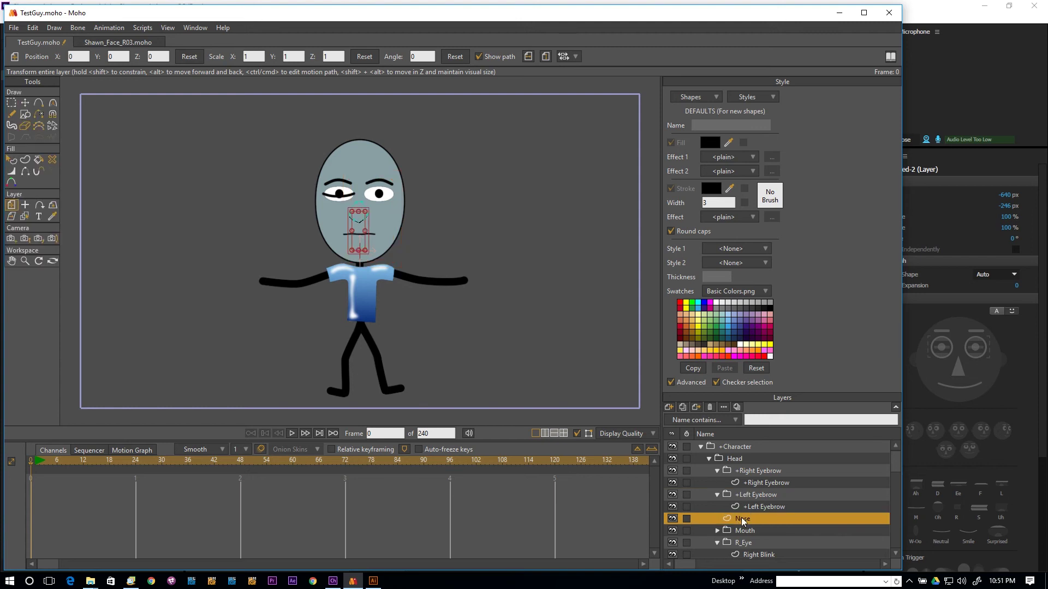
double_click(742, 519)
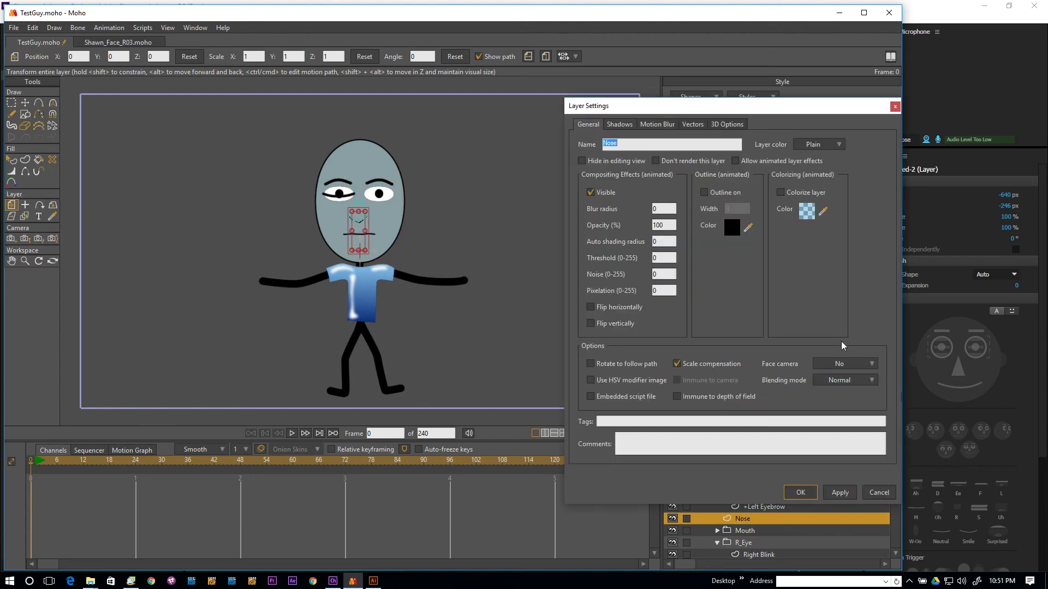
click(869, 493)
right_click(770, 519)
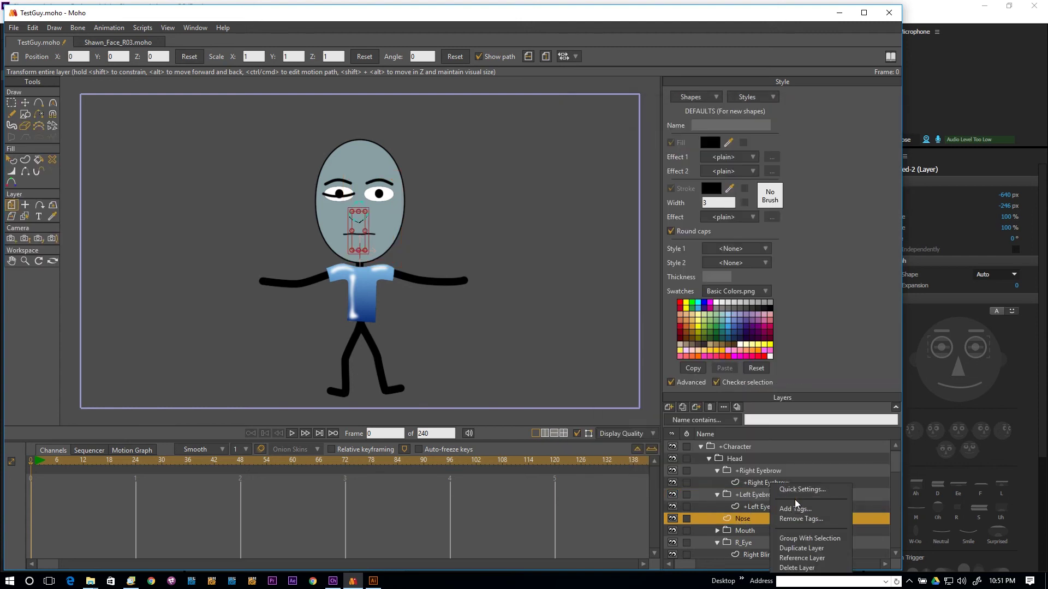
click(802, 538)
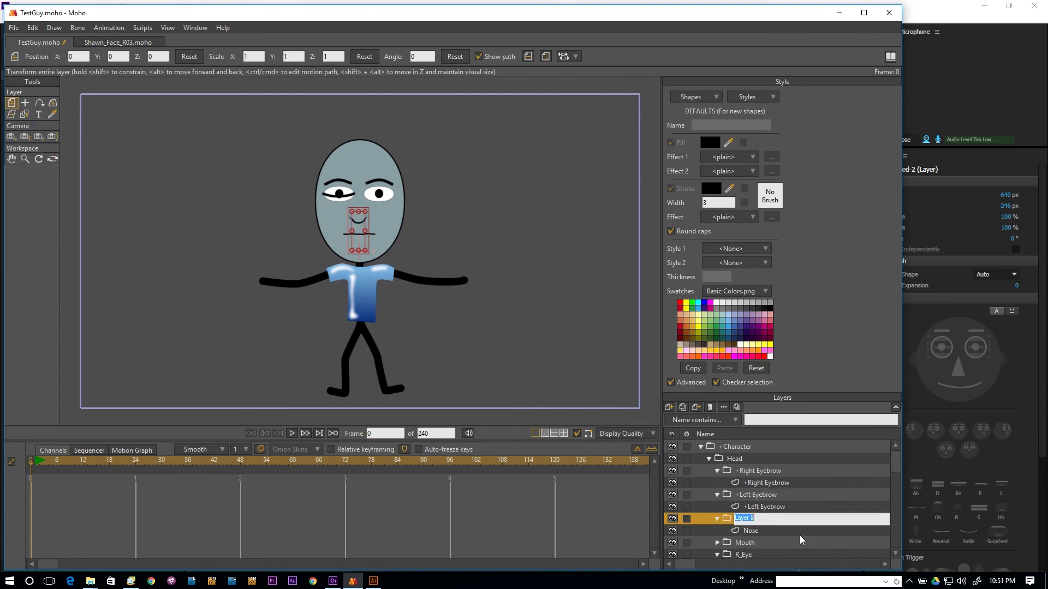
Step: Expand the Mouth group and turn on the visibility of its Oh and Ee layers
click(763, 540)
scroll(763, 539, down, 2)
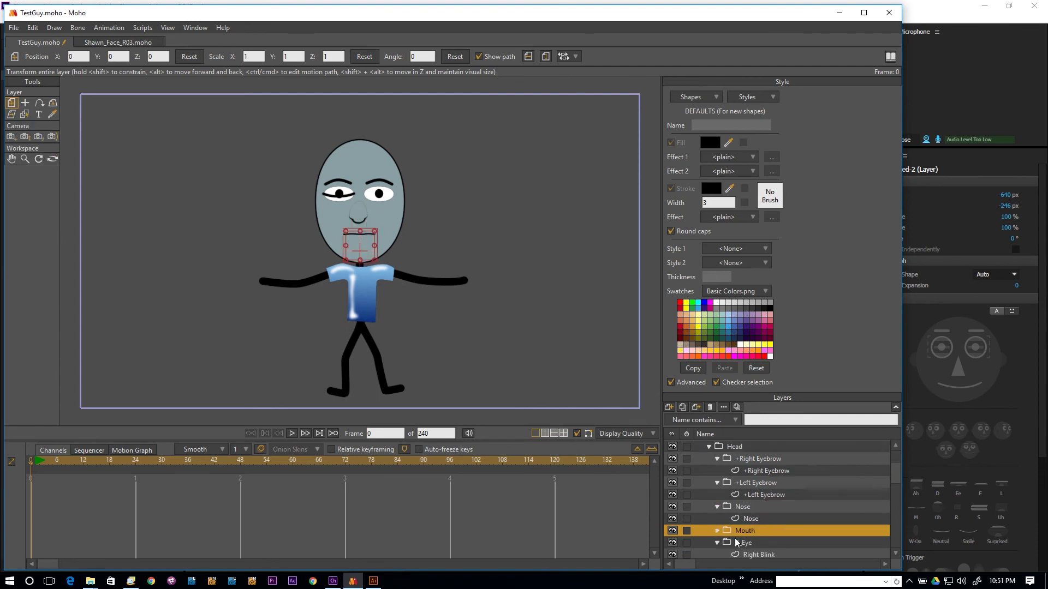
click(717, 495)
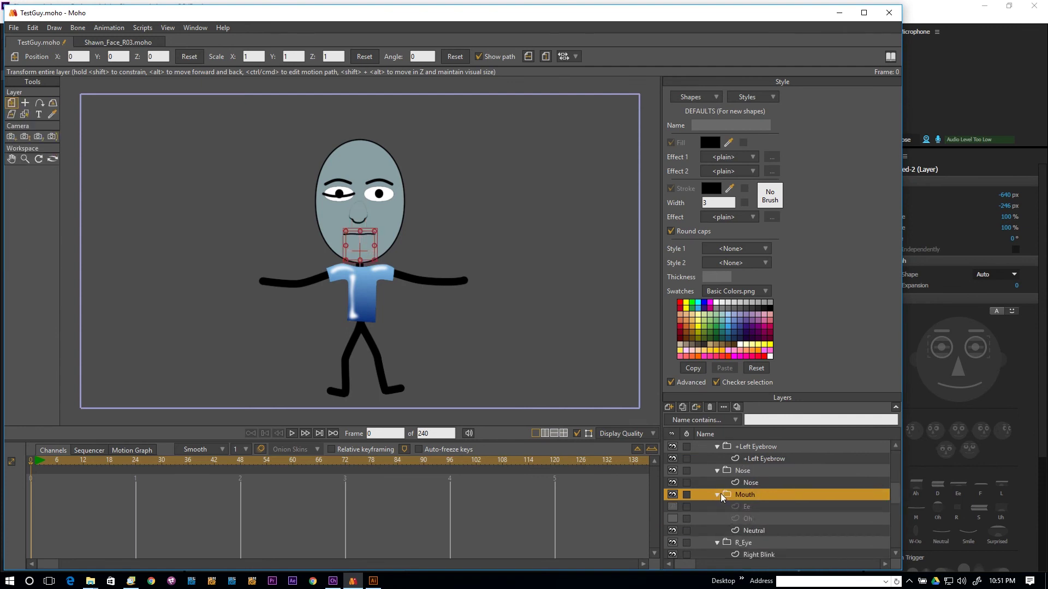
click(718, 495)
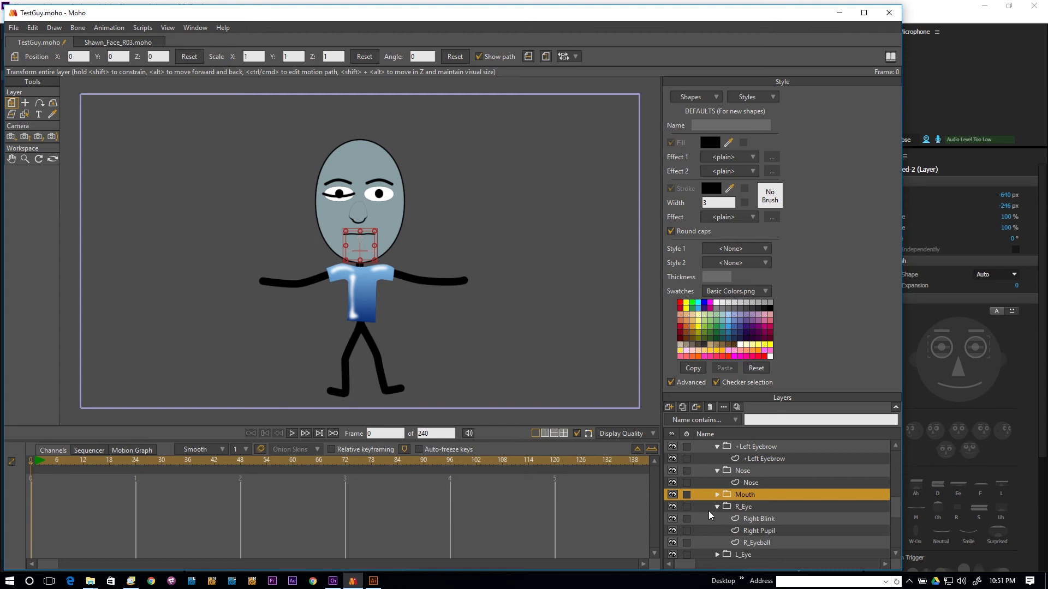
click(717, 494)
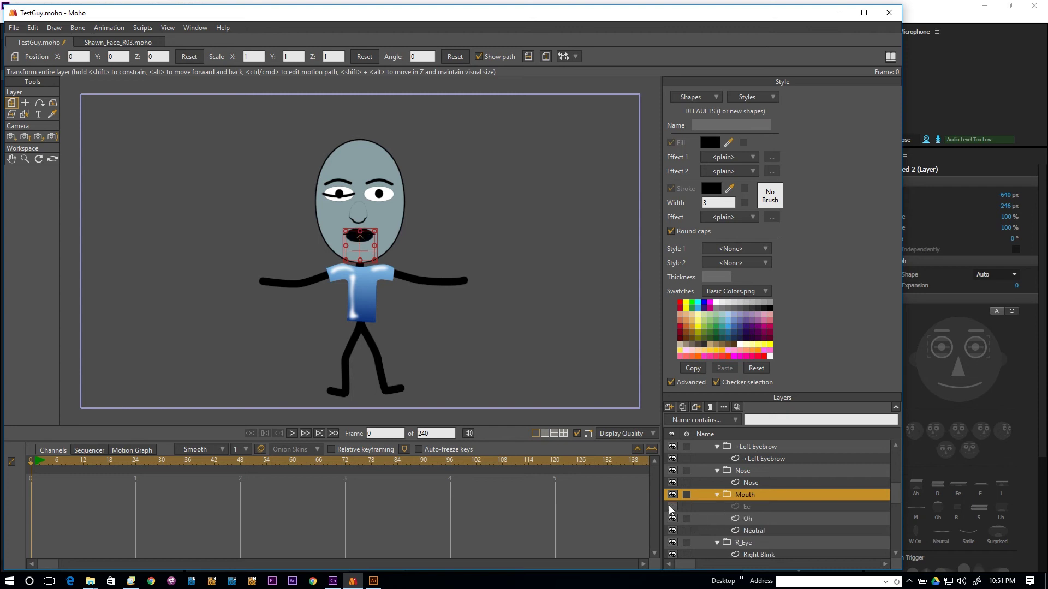
Step: Put the Ee layer of the Mouth group in its own group named Ee
right_click(746, 505)
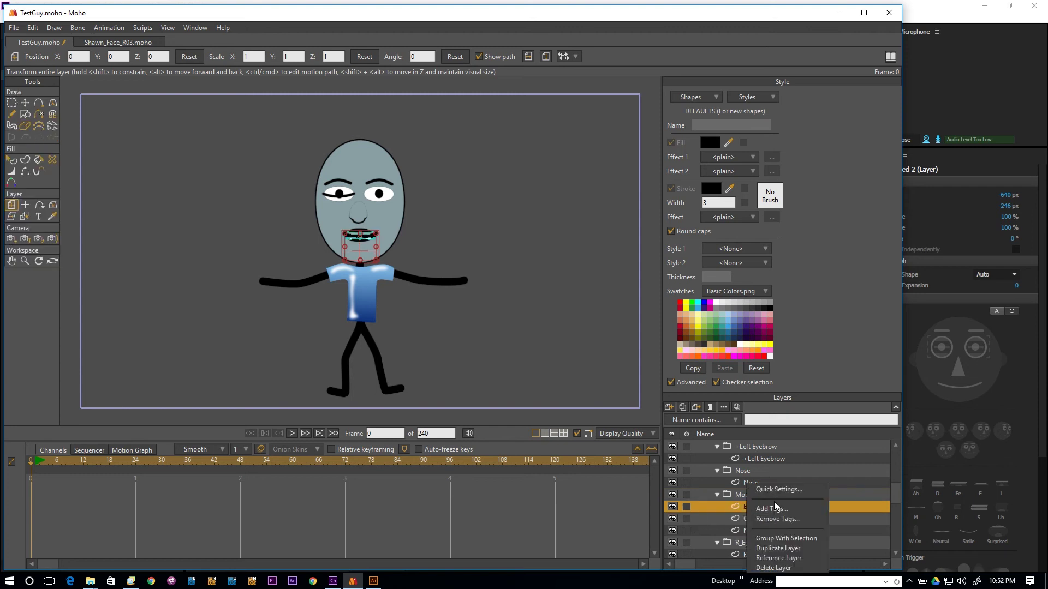
click(768, 536)
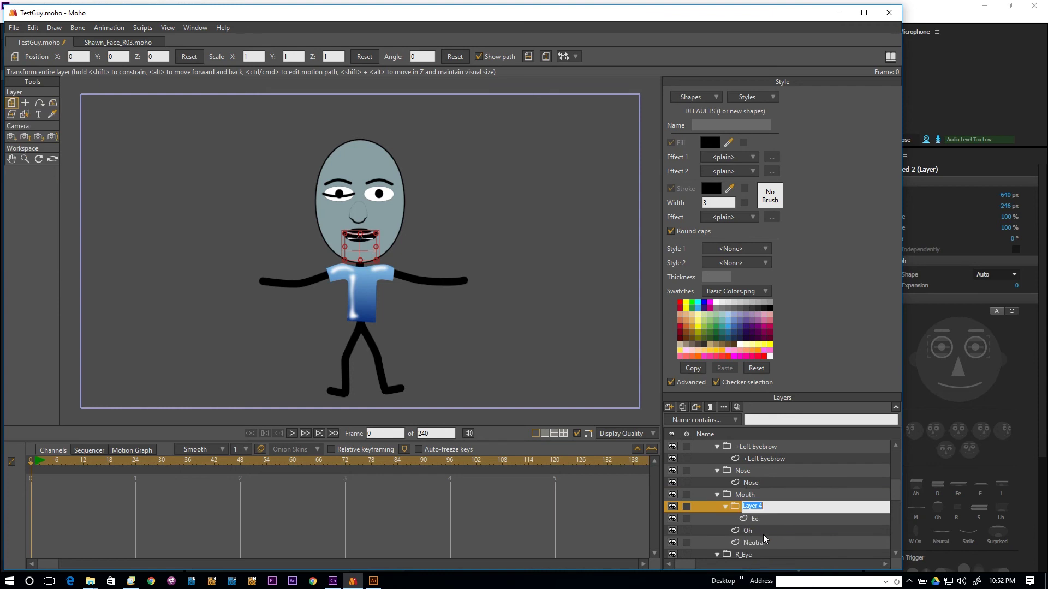
text(Ee)
key(Return)
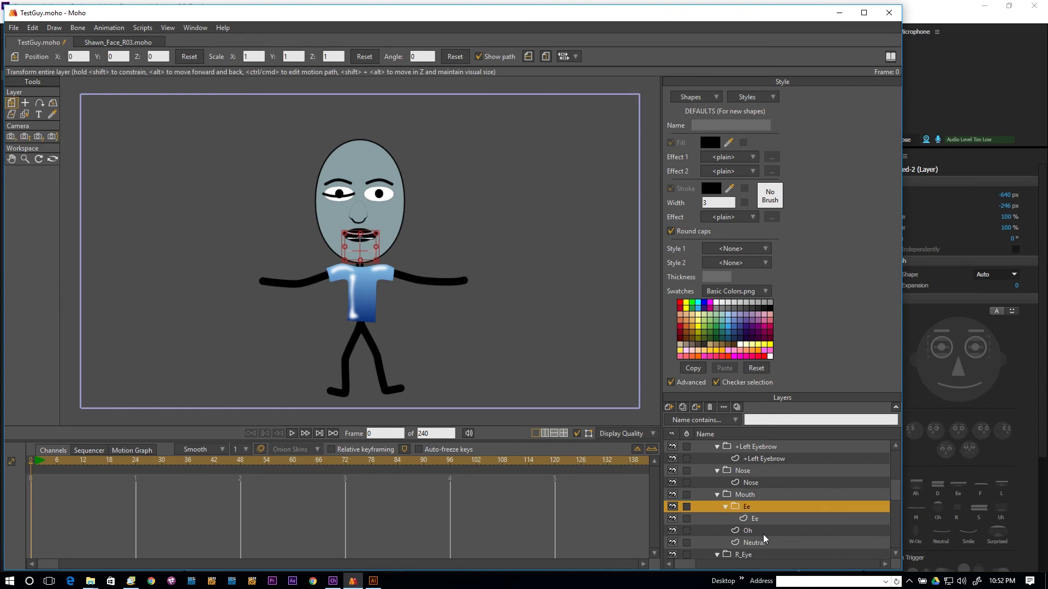
Step: Put the Oh layer of the Mouth group in its own group named Oh
click(763, 533)
right_click(763, 534)
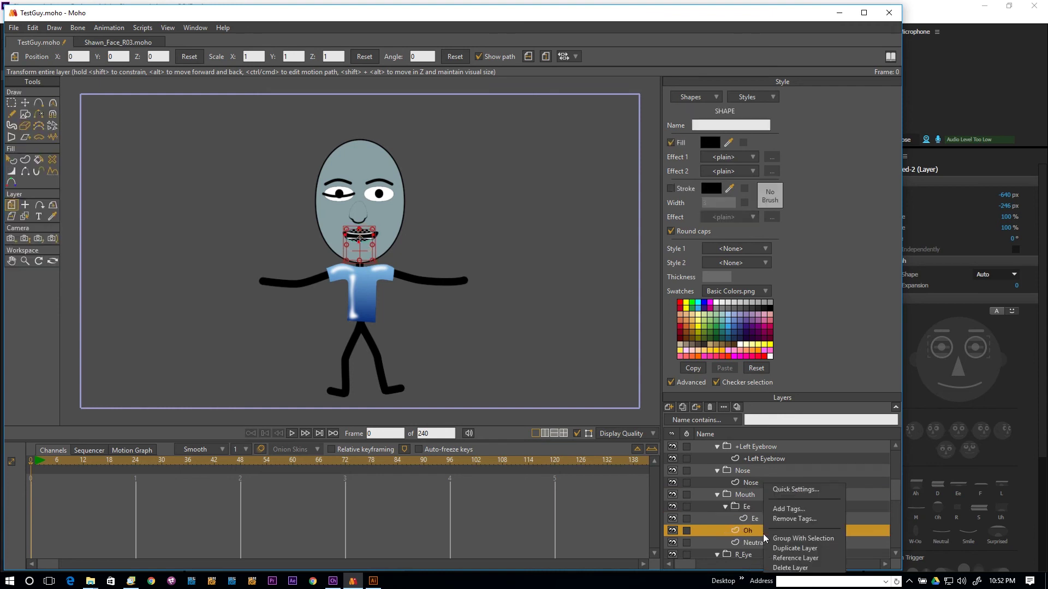
click(805, 536)
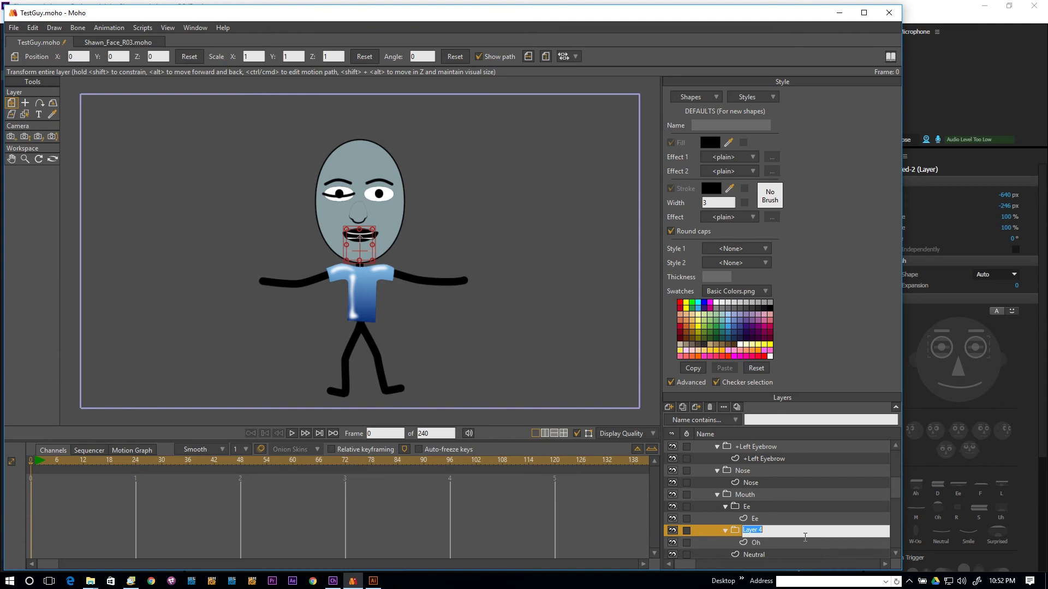
text(Oh)
key(Return)
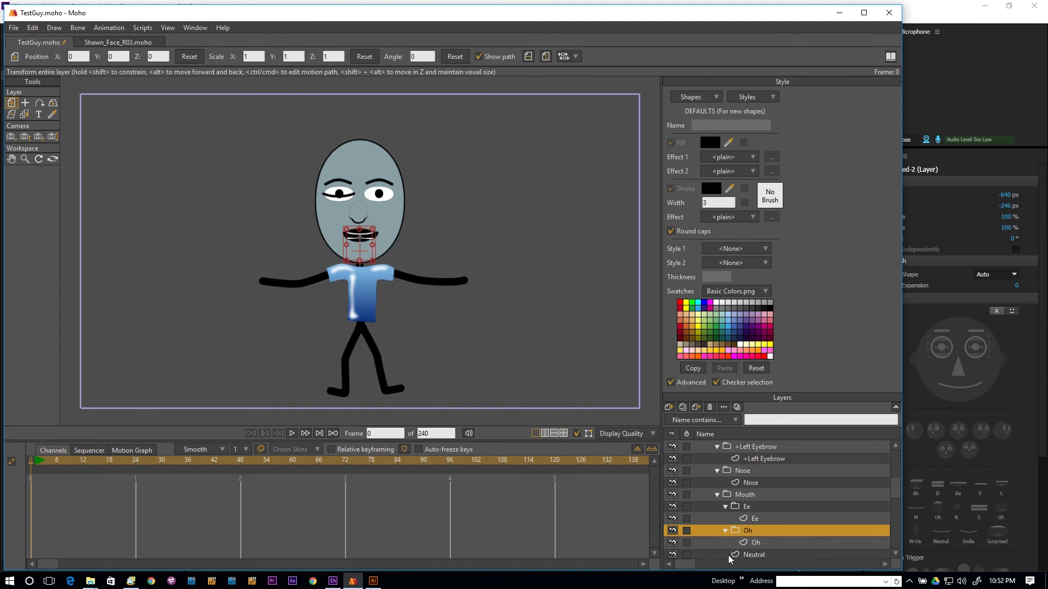
Step: Put the Neutral layer of the Mouth group in its own group named Neutral
click(754, 552)
right_click(755, 552)
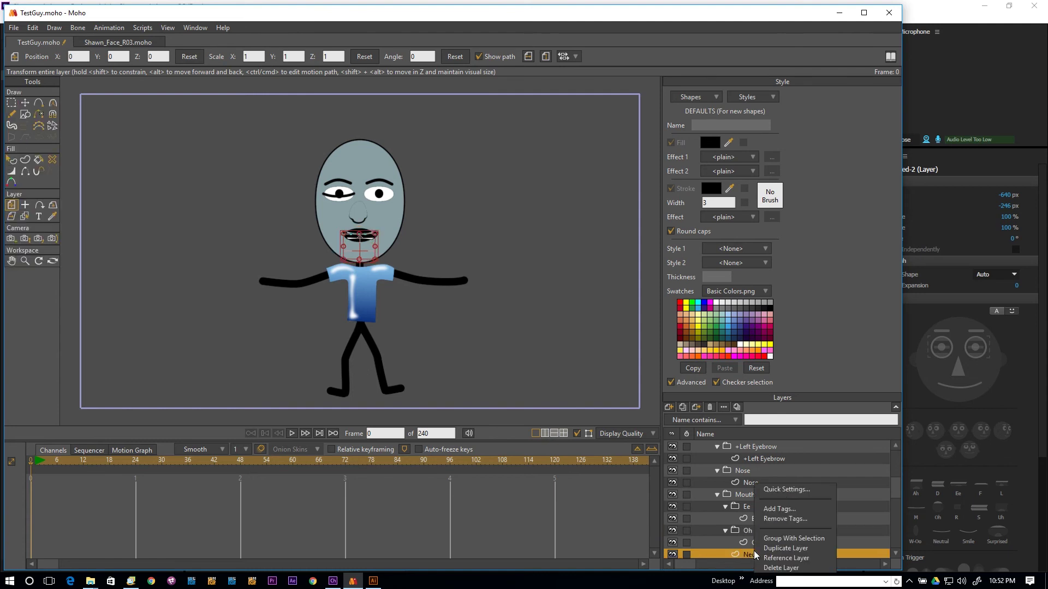
click(784, 538)
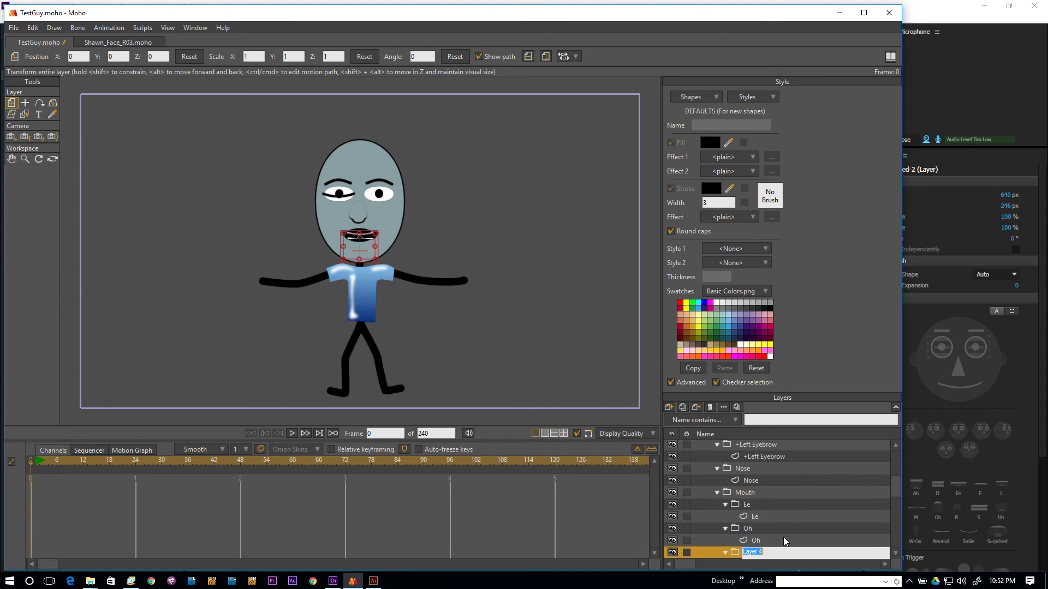
text(Neutral)
key(Return)
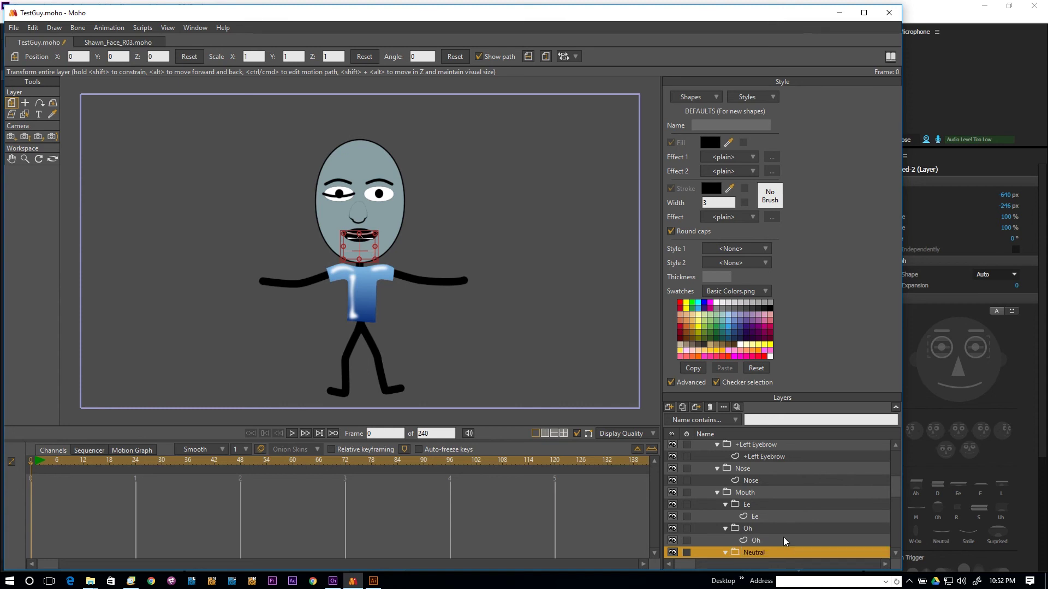
Step: Switch to Illustrator, examine the layer names in the Right Eye group of My Illustrator Puppet 3.ai, and return to Moho
scroll(797, 542, down, 3)
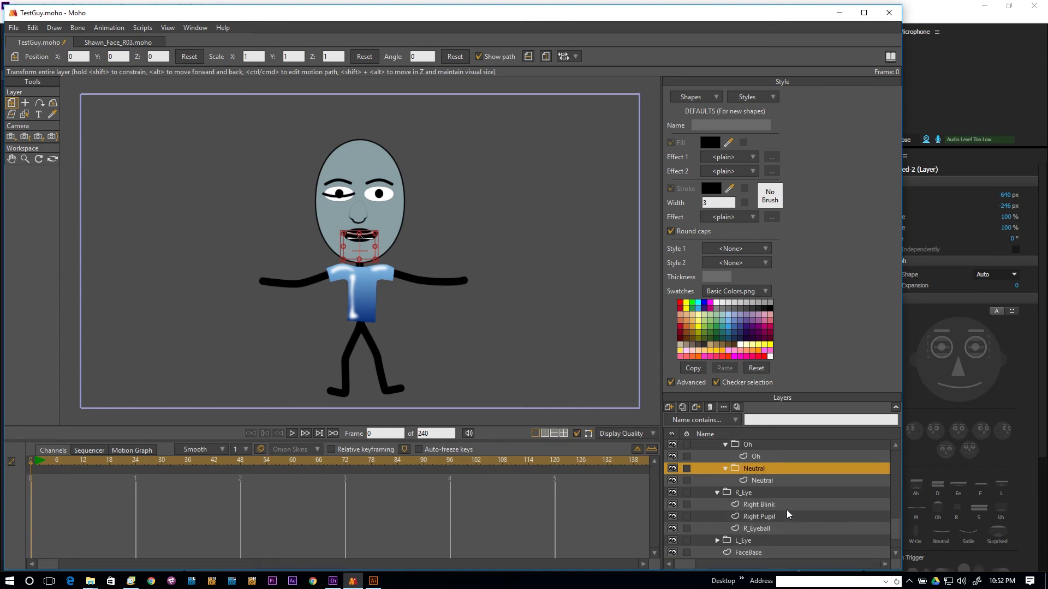
click(779, 505)
right_click(769, 505)
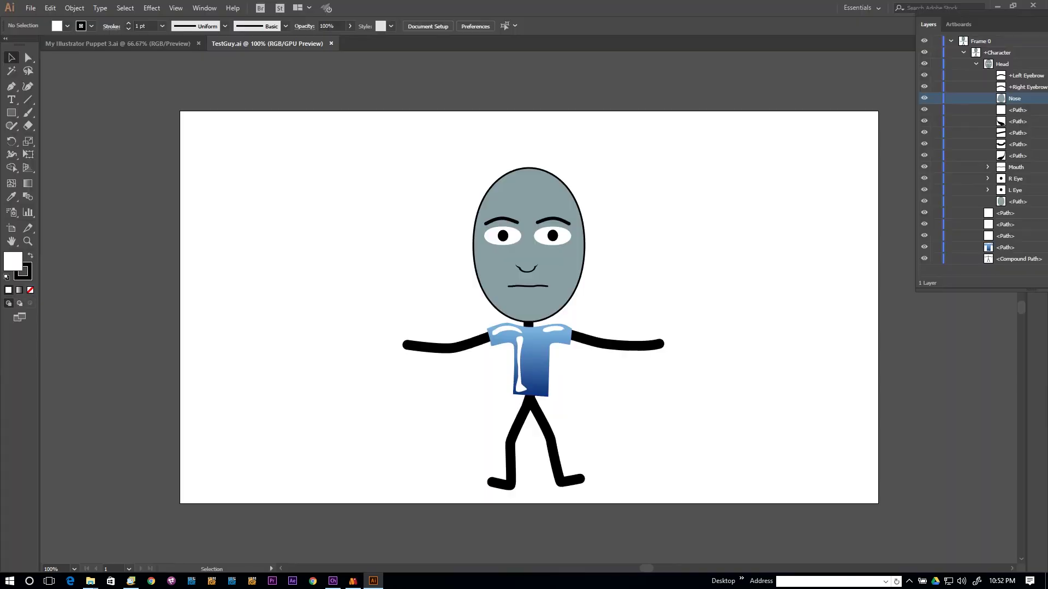
click(107, 45)
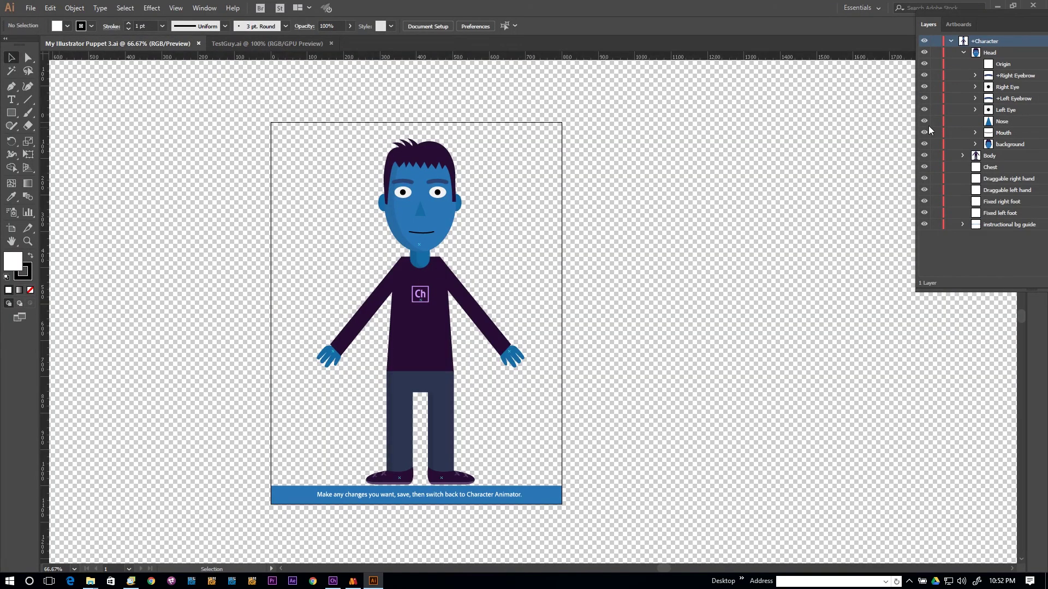
click(976, 98)
click(976, 99)
click(975, 87)
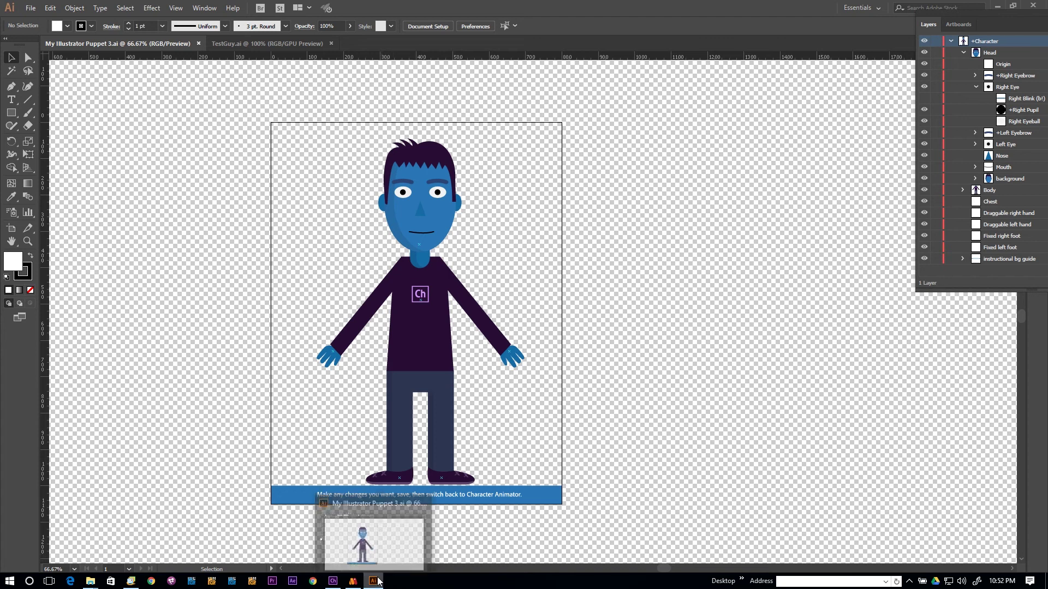
click(333, 581)
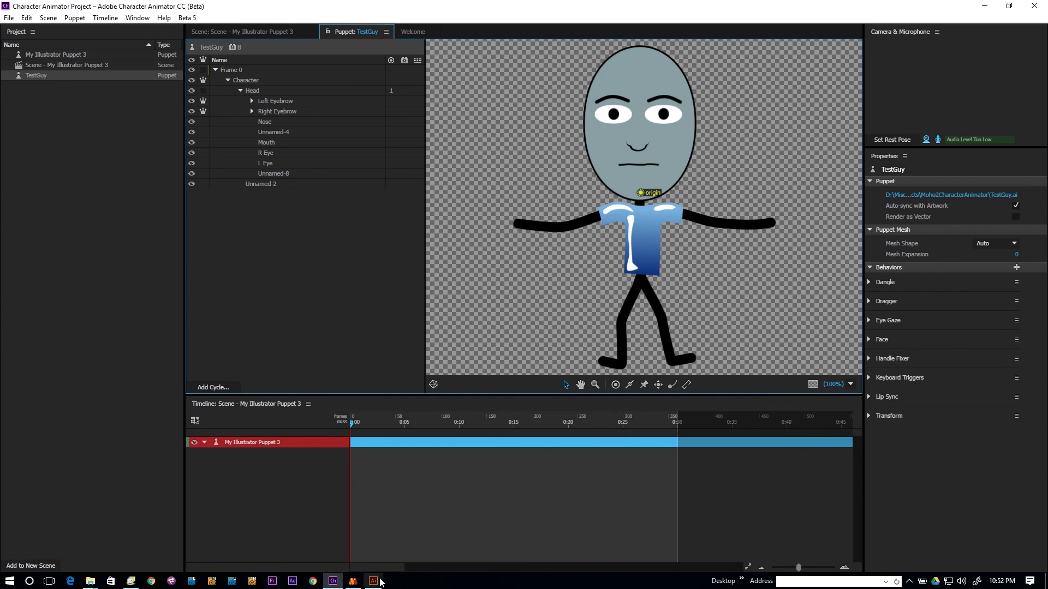
click(353, 582)
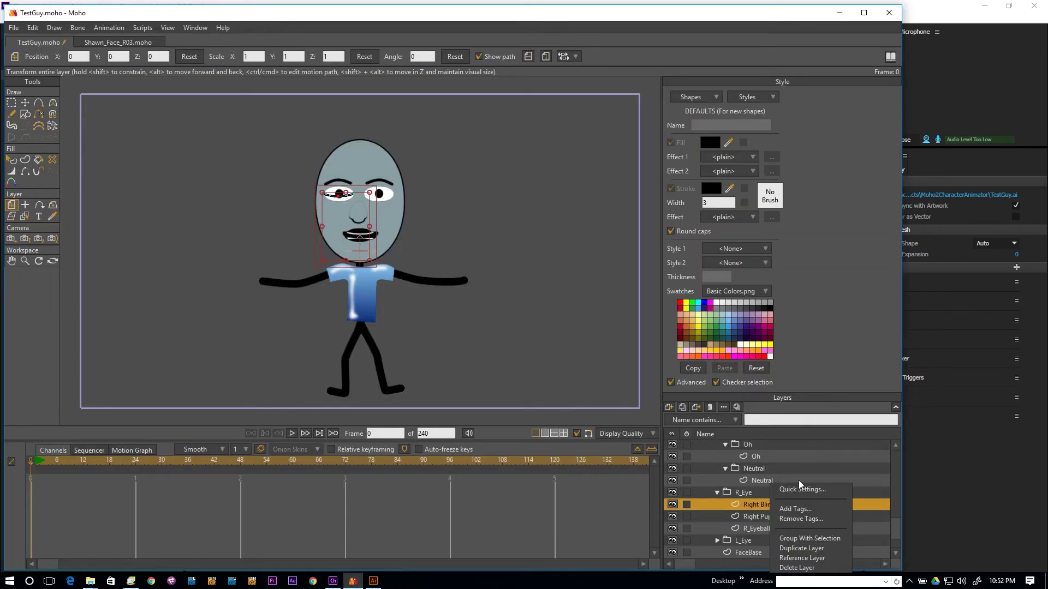
Step: Put the Right Blink layer of the R_Eye group in its own group
click(754, 505)
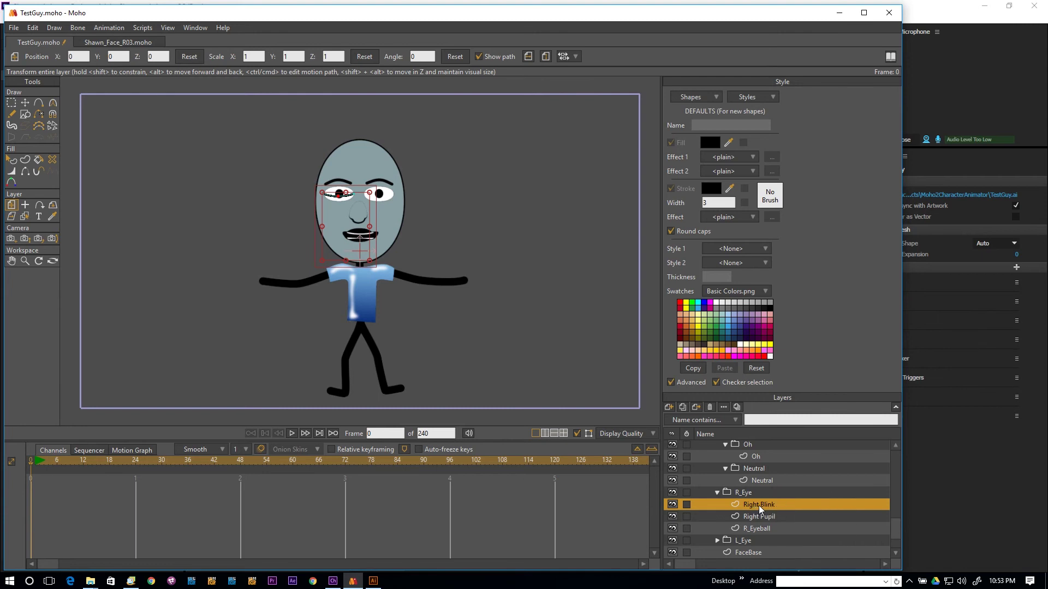
double_click(759, 506)
click(756, 528)
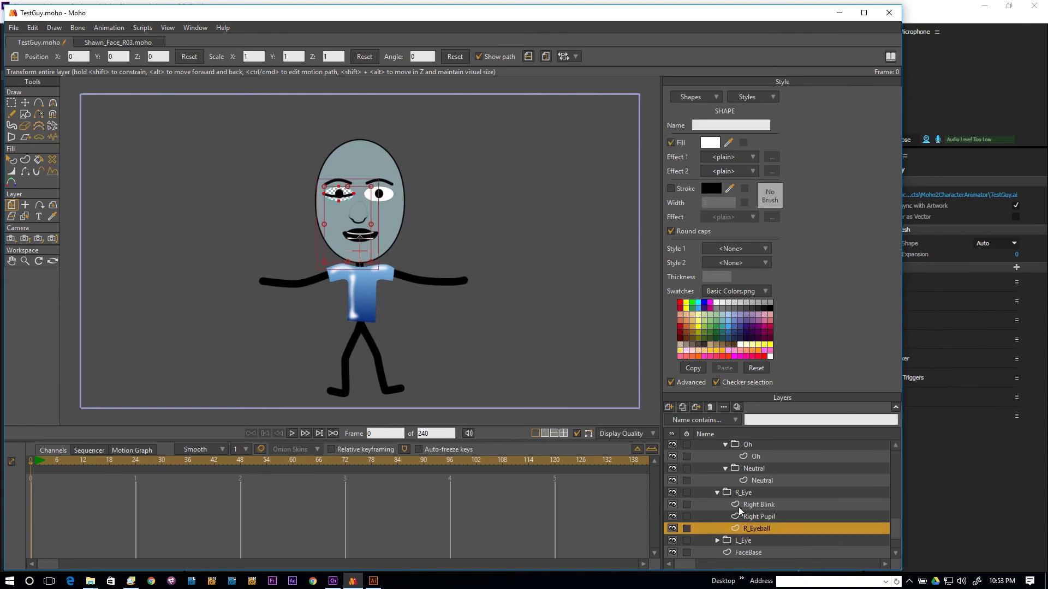
click(741, 506)
right_click(751, 507)
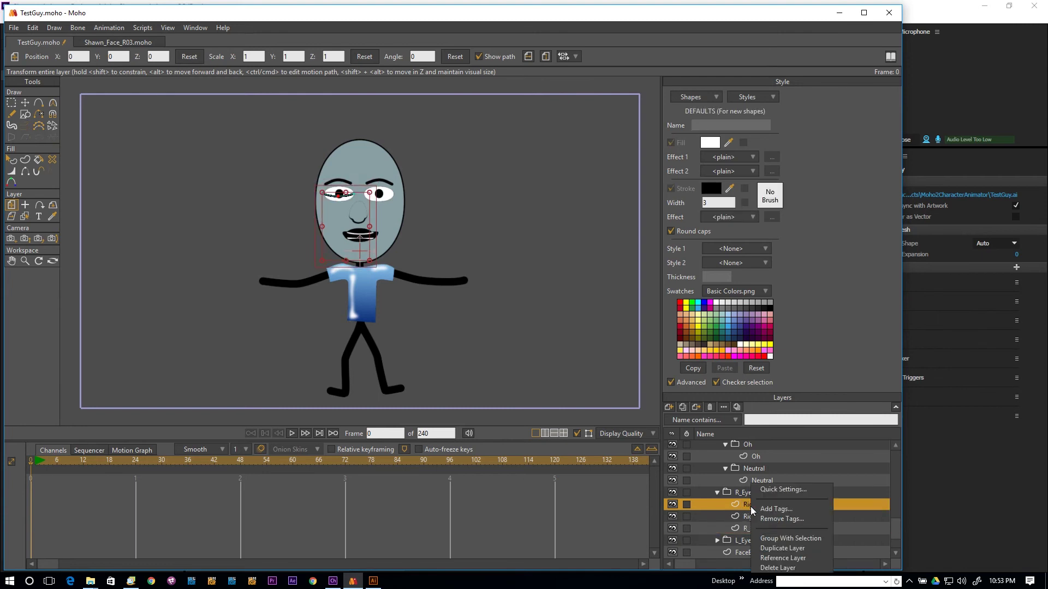
click(783, 539)
Step: Name the new group around Right Blink "Right Blink (b!)", checking the spelling against the sample puppet in Illustrator
text(R)
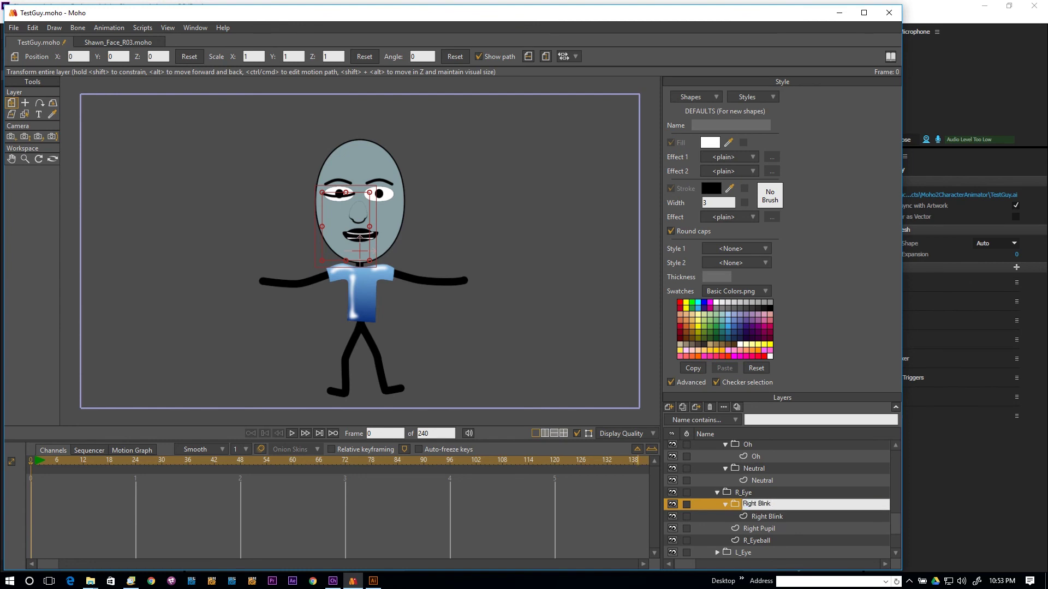
text(ight Blink)
key(alt+Tab)
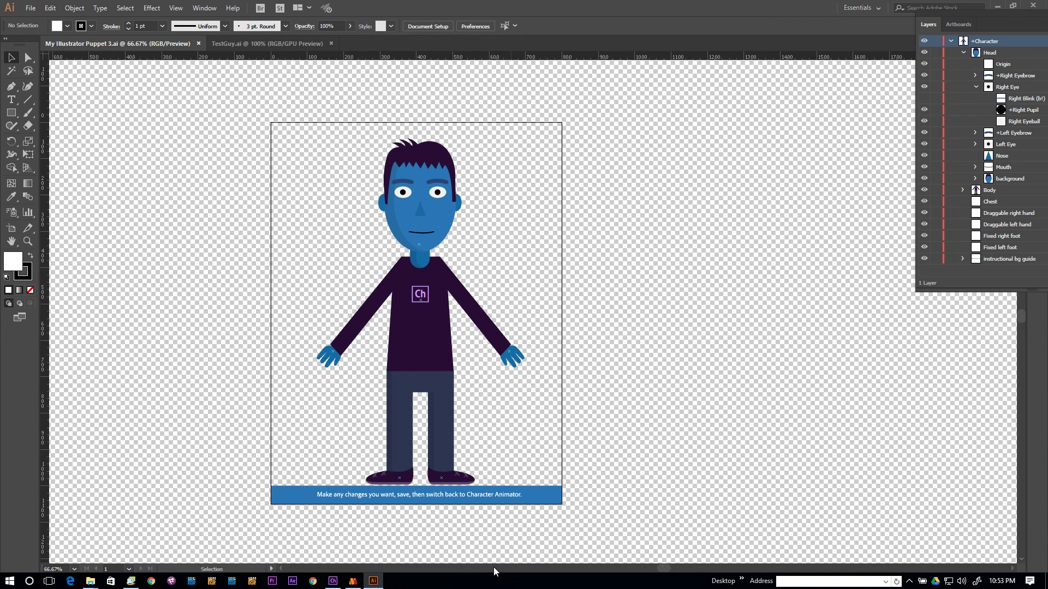
click(353, 581)
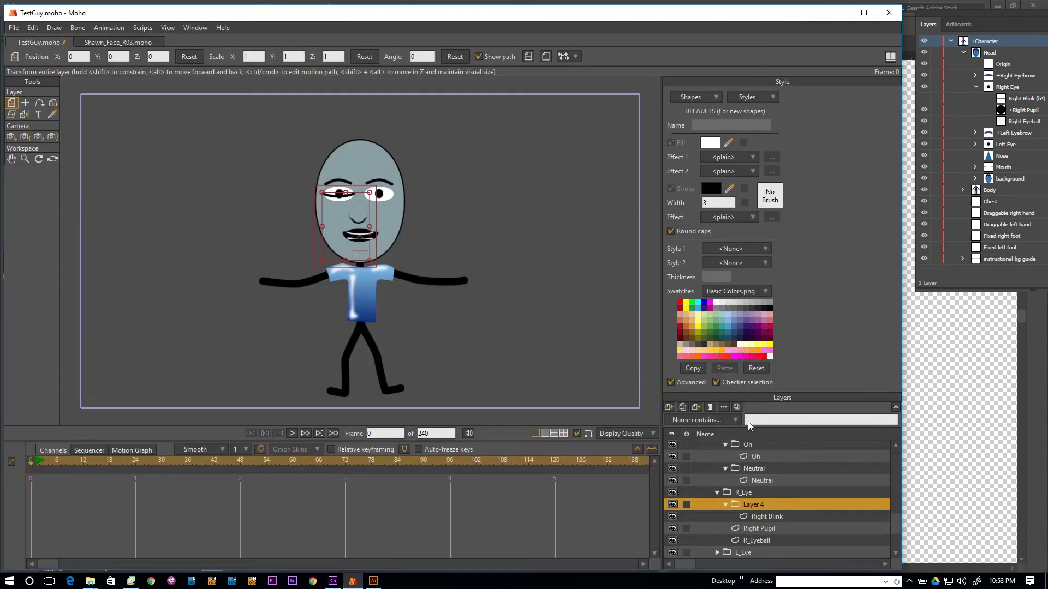
double_click(754, 504)
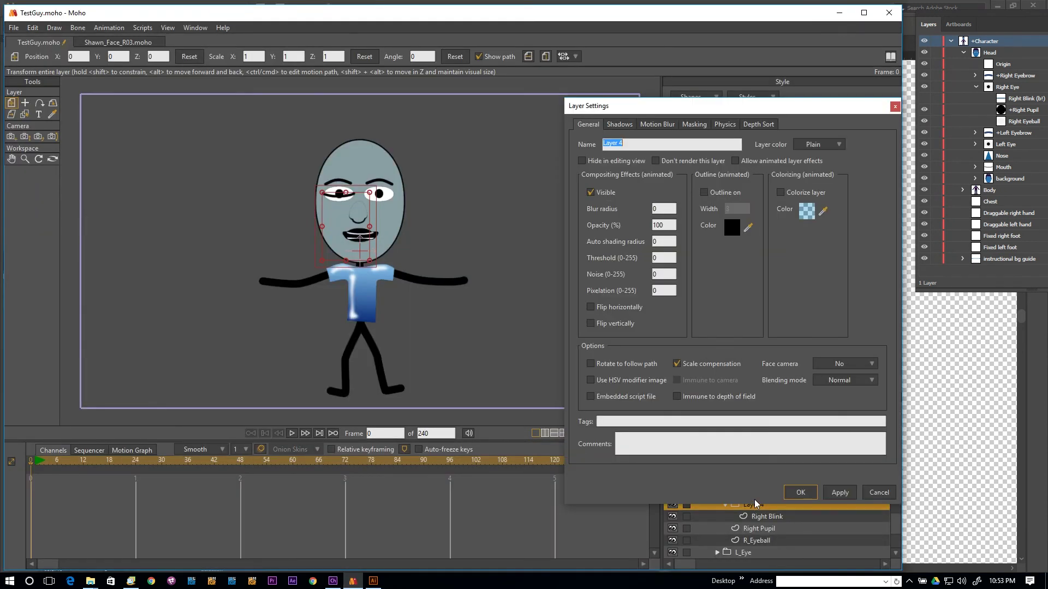
text(Right Blink (b!)
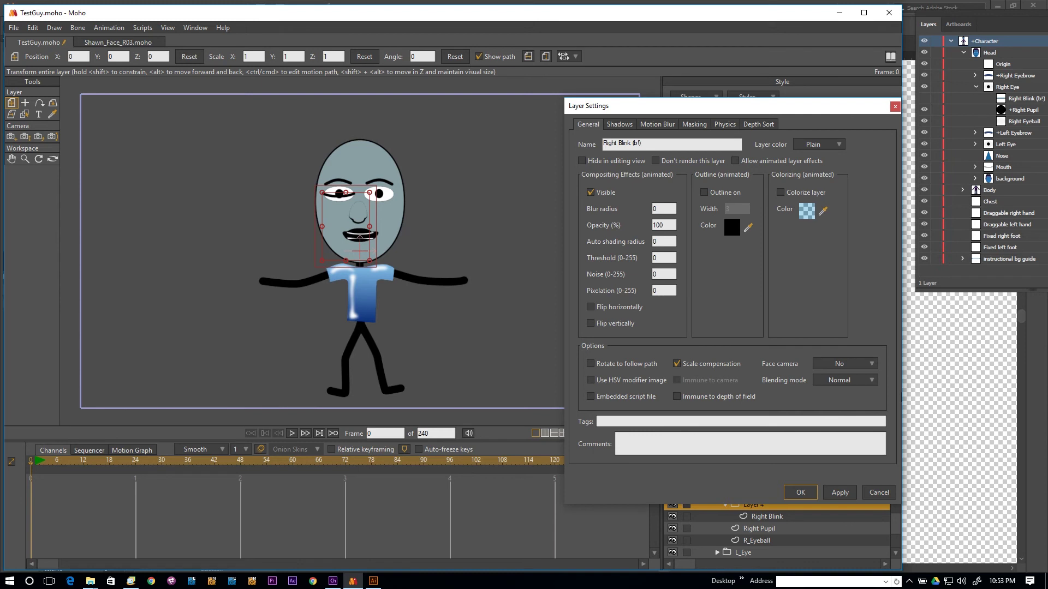
click(800, 493)
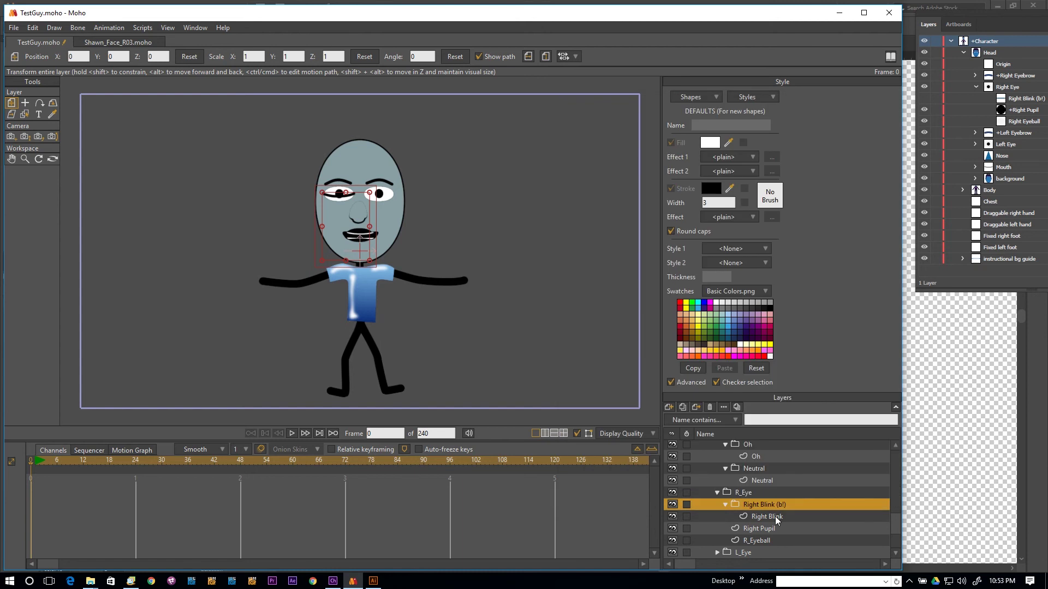
Step: Put the Right Pupil layer in its own group named "+ Right Pupil"
click(753, 529)
right_click(753, 529)
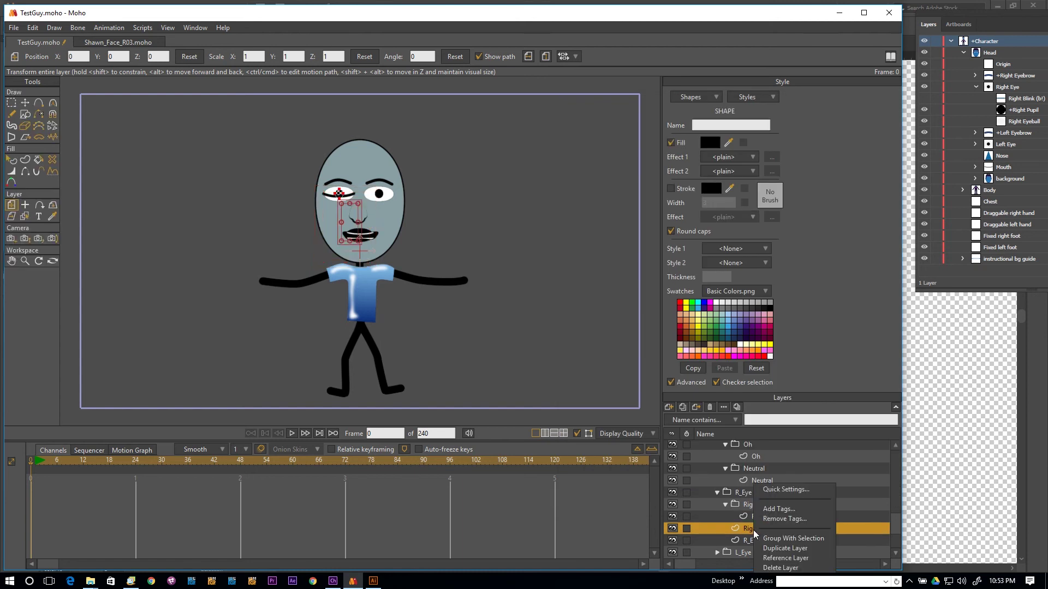
click(784, 539)
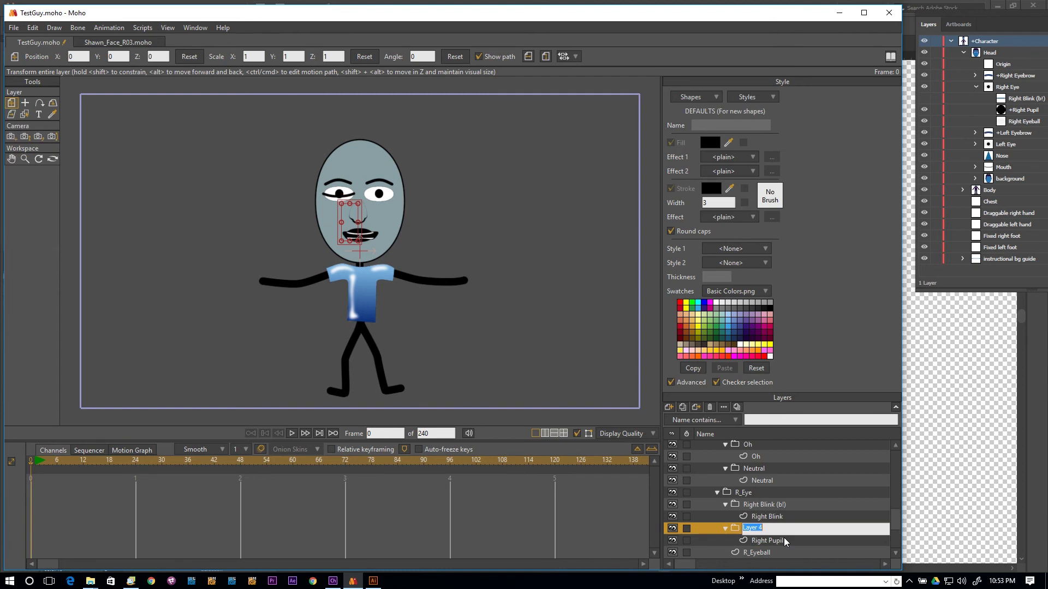
text(+ Right Pupil)
key(Return)
Step: Put the R_Eyeball layer in its own group named R_Eyeball
click(768, 550)
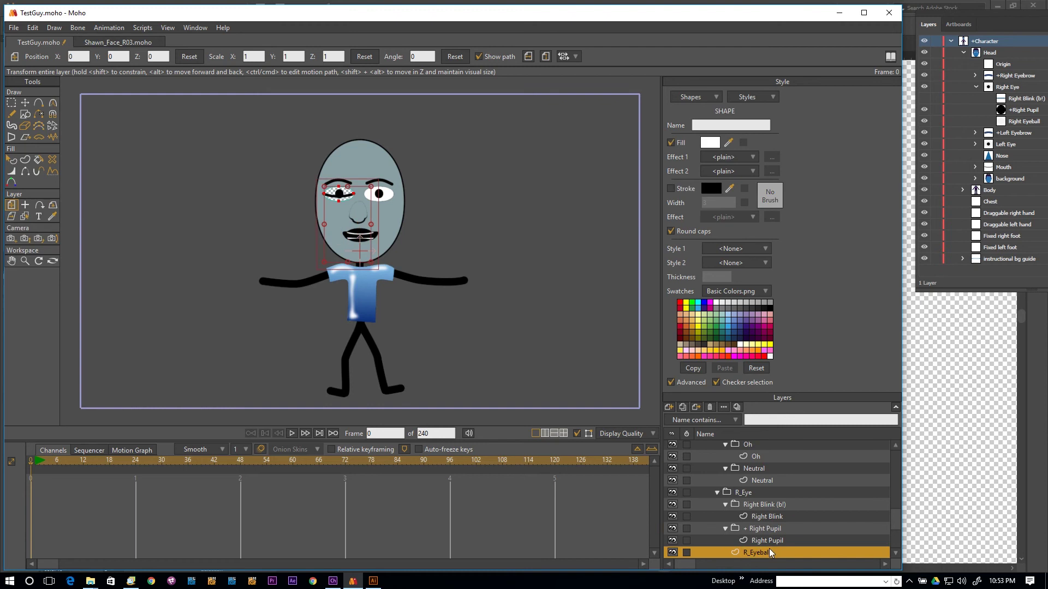
scroll(770, 543, down, 1)
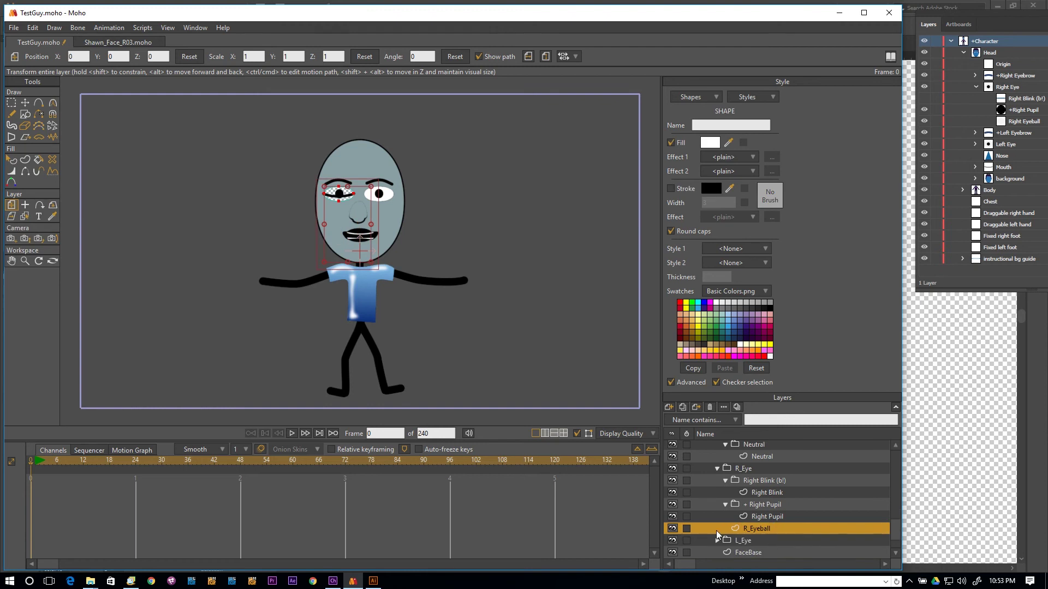
right_click(755, 529)
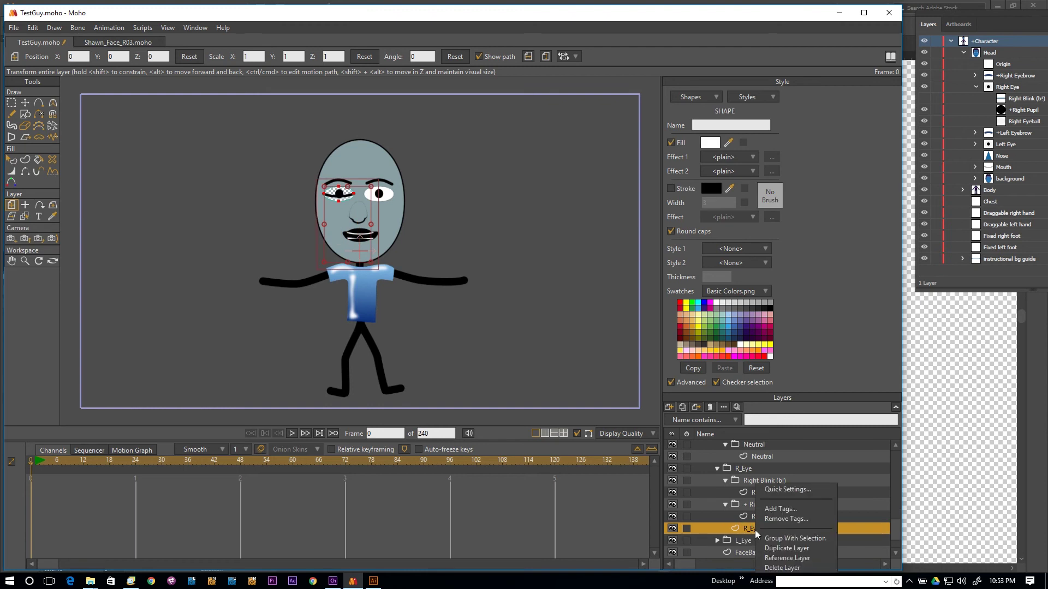
click(804, 539)
text(R_Eyeball)
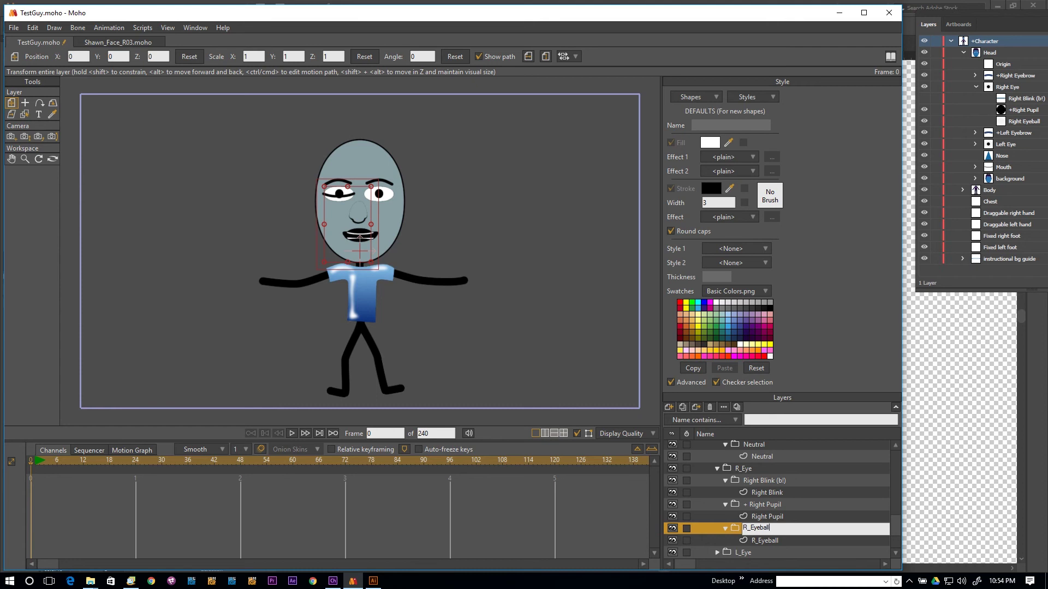
key(Return)
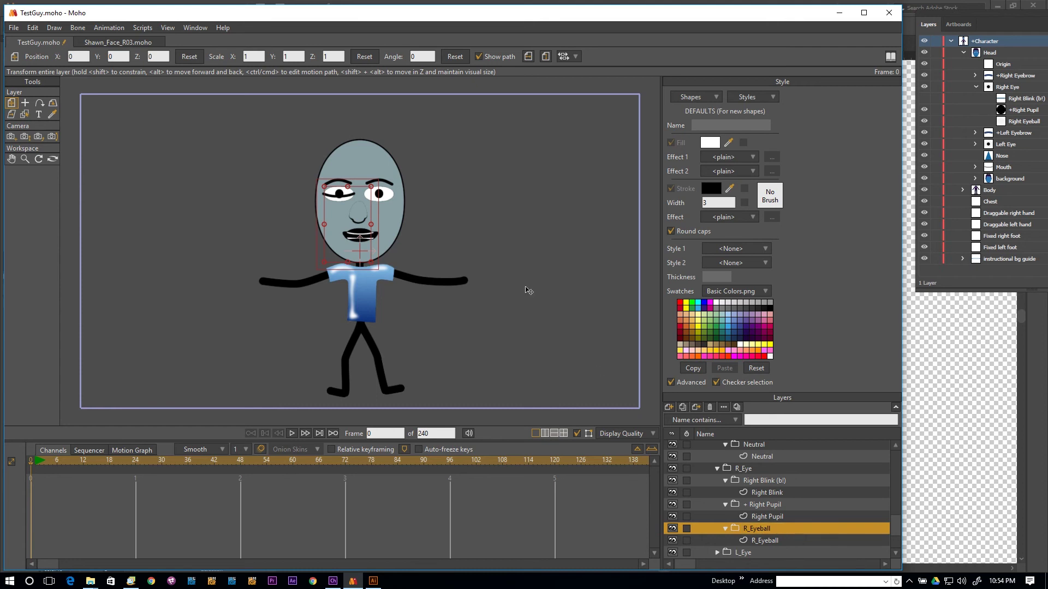
Step: Save the project and export the current frame to SVG, overwriting TestGuy_2.svg in the Moho2CharacterAnimator folder
key(ctrl+s)
click(14, 28)
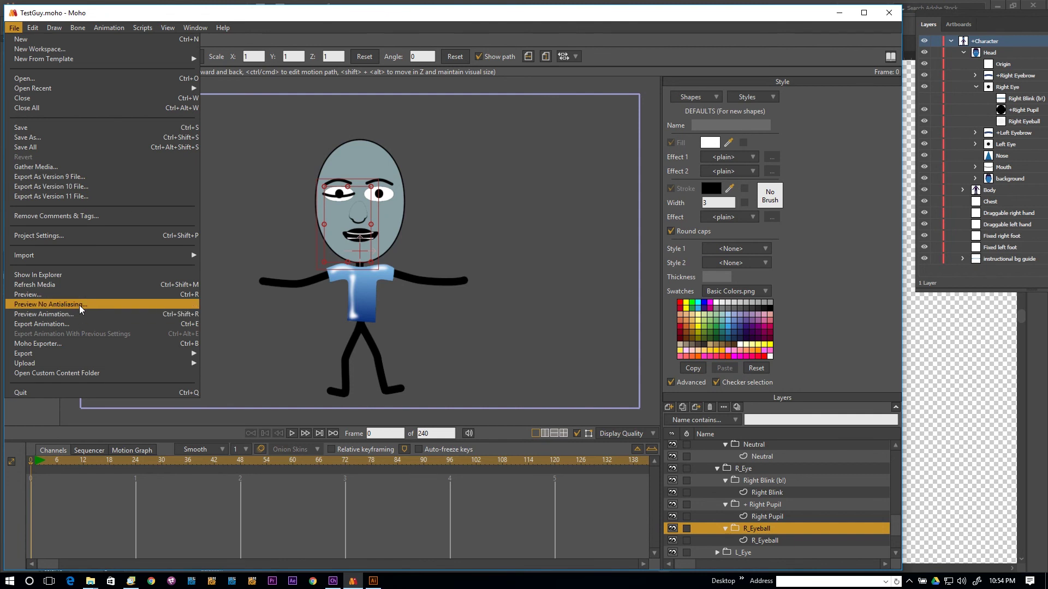
mouse_move(93, 350)
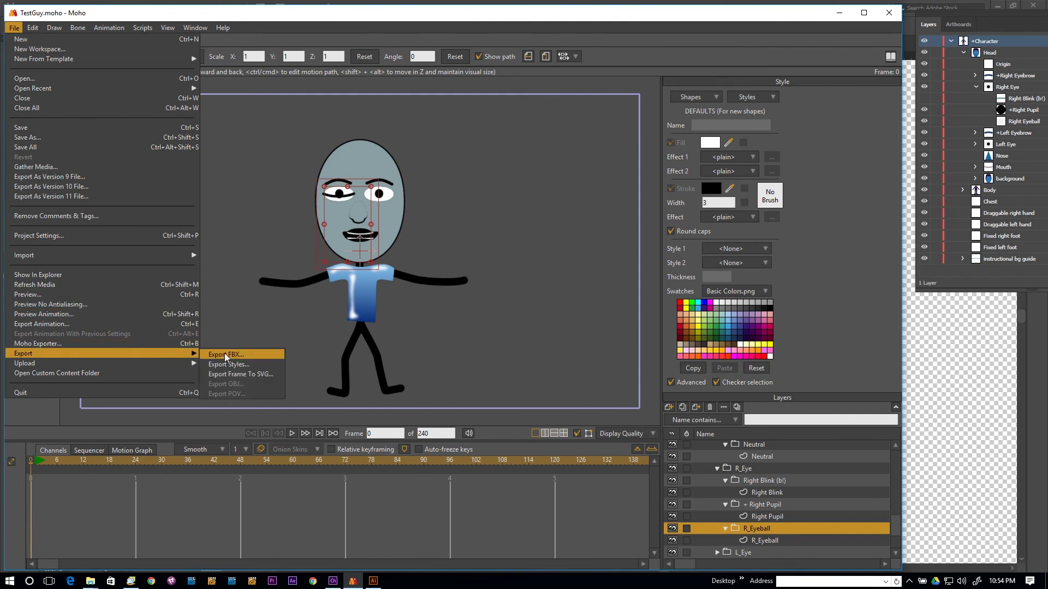
click(259, 373)
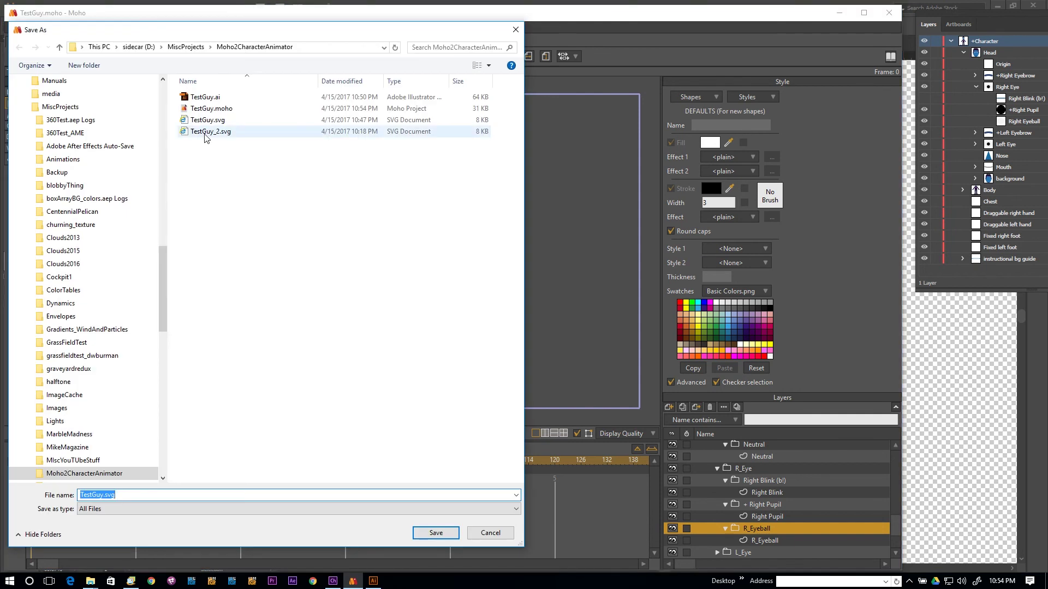
click(207, 133)
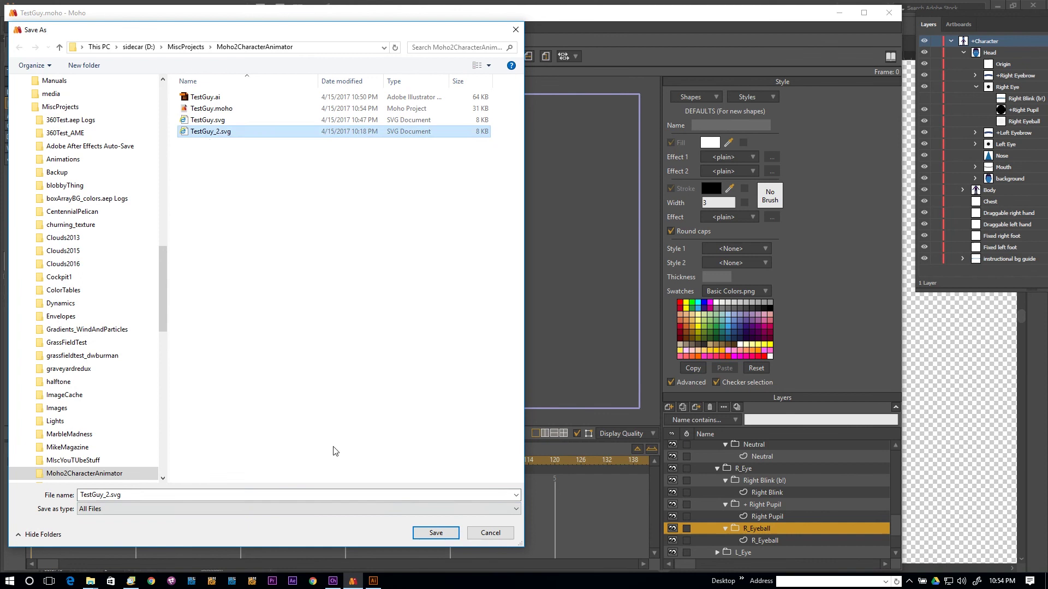
click(443, 532)
click(551, 292)
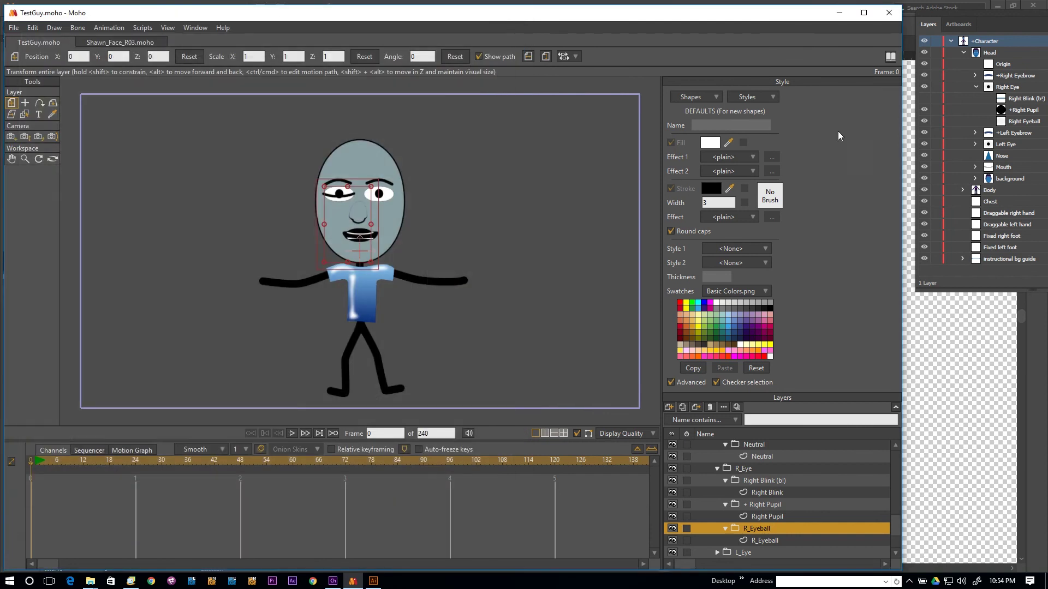
Step: Switch to Illustrator and open the re-exported TestGuy_2.svg from the Moho2CharacterAnimator folder
click(1036, 463)
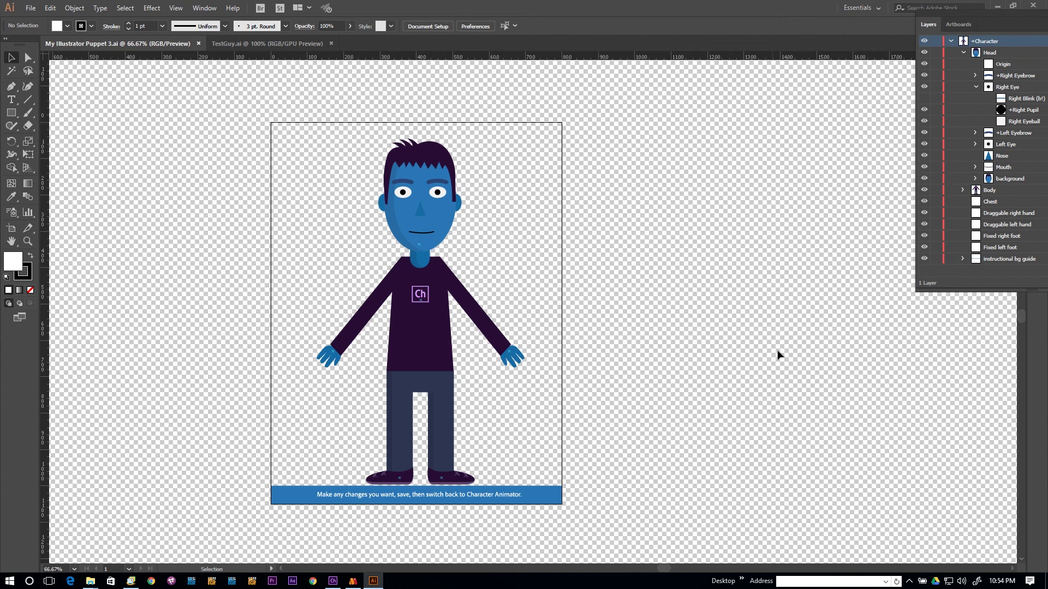
click(31, 8)
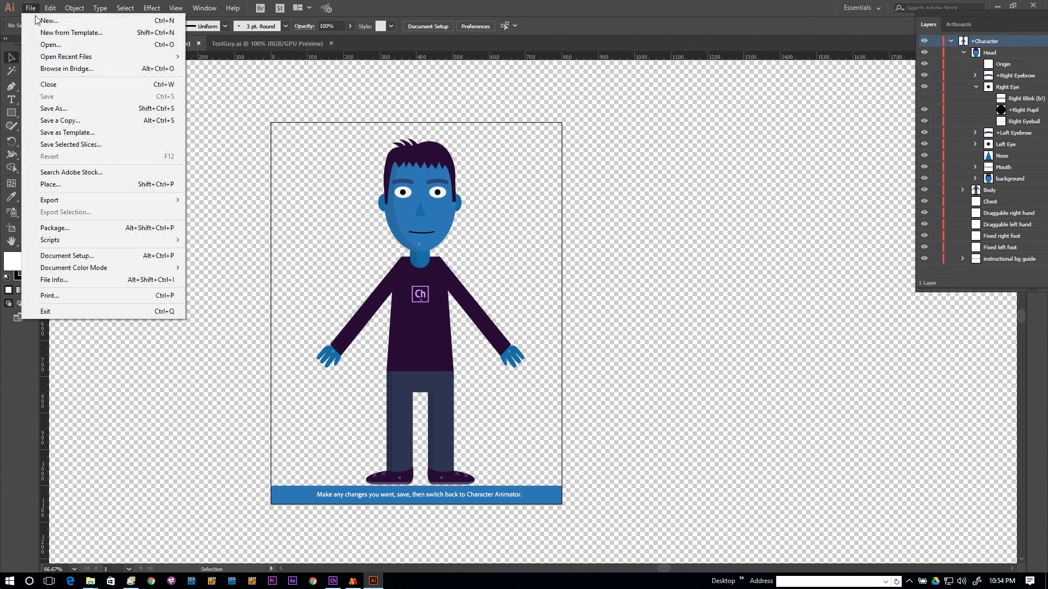
click(81, 46)
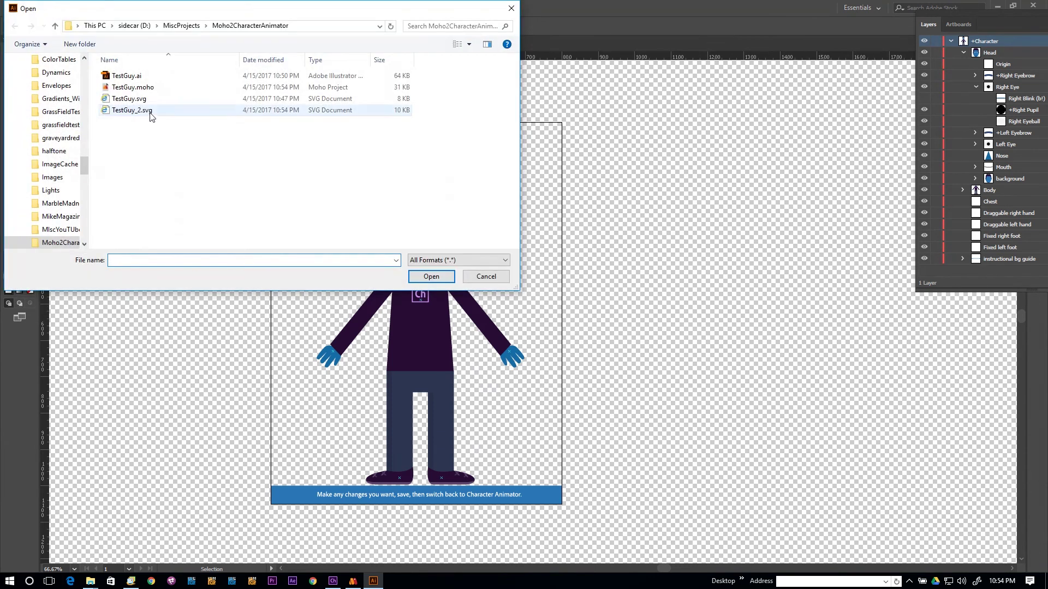
double_click(151, 113)
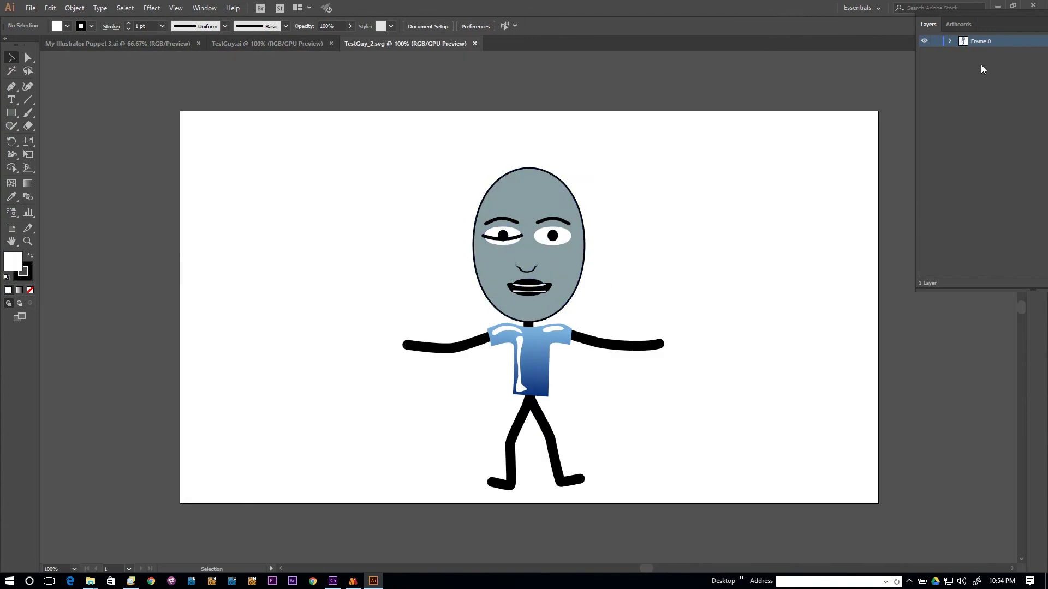
Step: Expand the Frame 0, +Character and Head layers and reposition the layer list so the names are readable
click(950, 41)
click(963, 53)
click(975, 64)
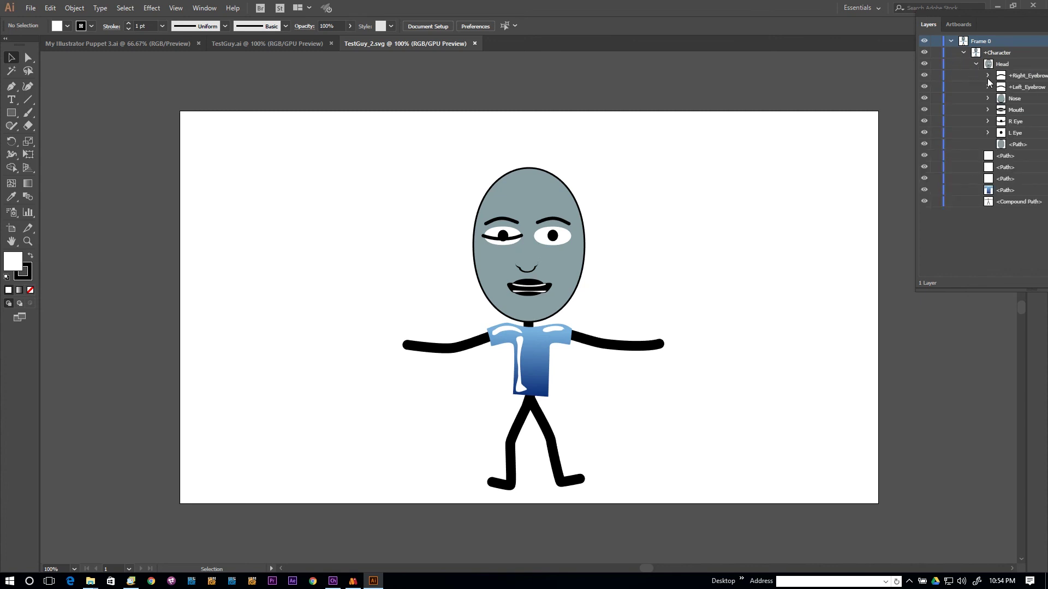
drag(979, 20, 963, 27)
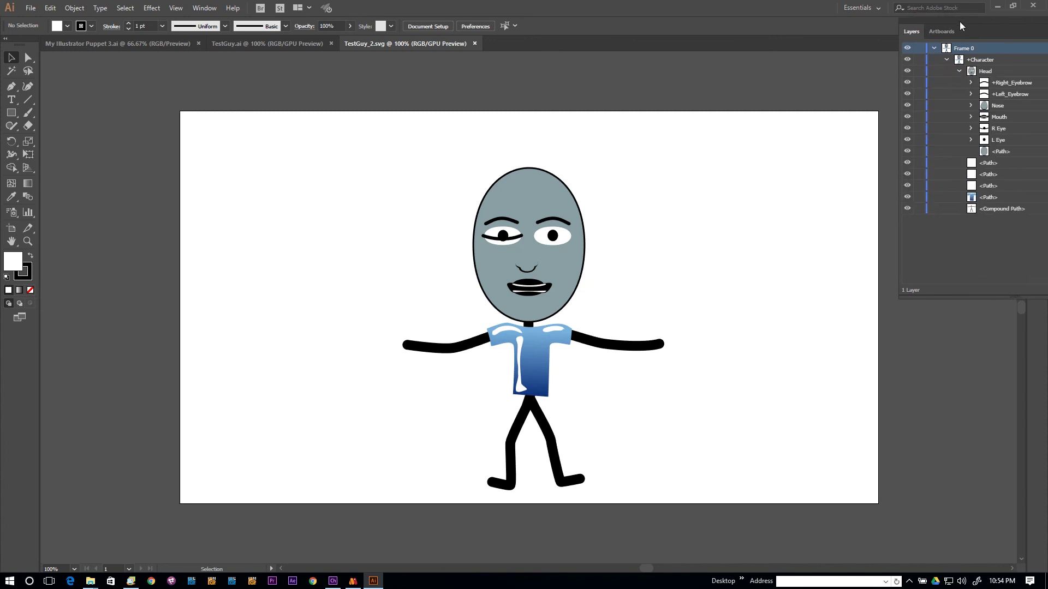
Step: Hide the Ee and Oh shapes in the Mouth group, keeping only Neutral shown
click(971, 117)
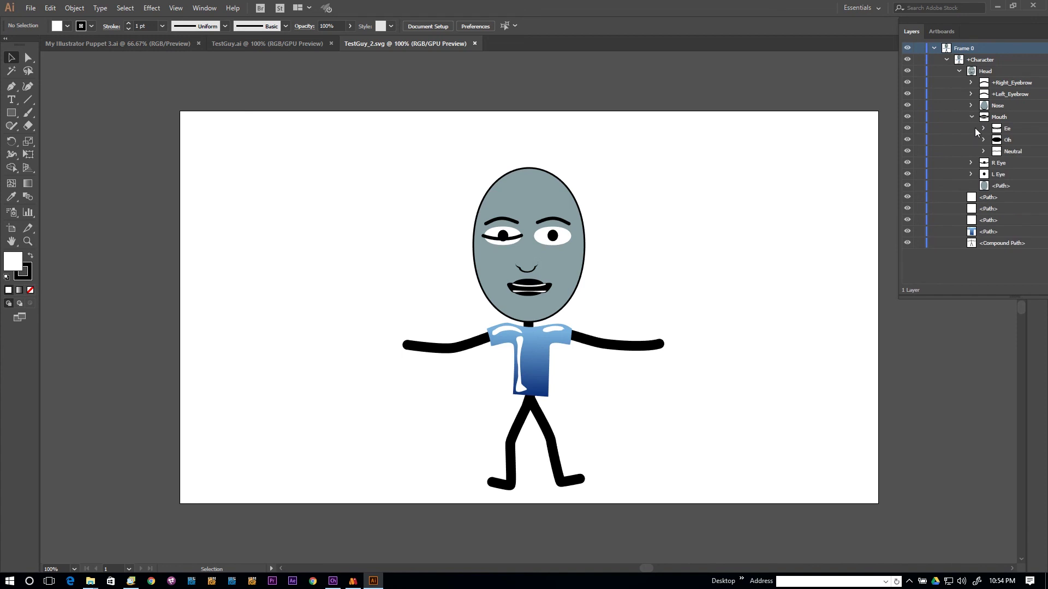
click(907, 128)
click(908, 139)
click(953, 140)
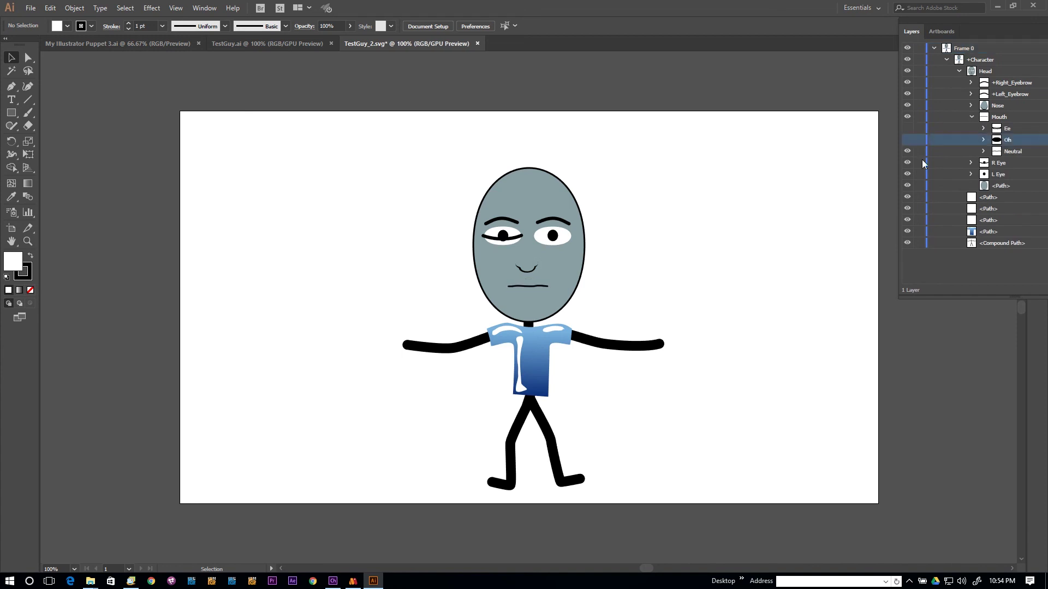
Step: Hide the Right_Blink_(b!) group inside the R Eye group
click(907, 162)
click(907, 163)
click(971, 162)
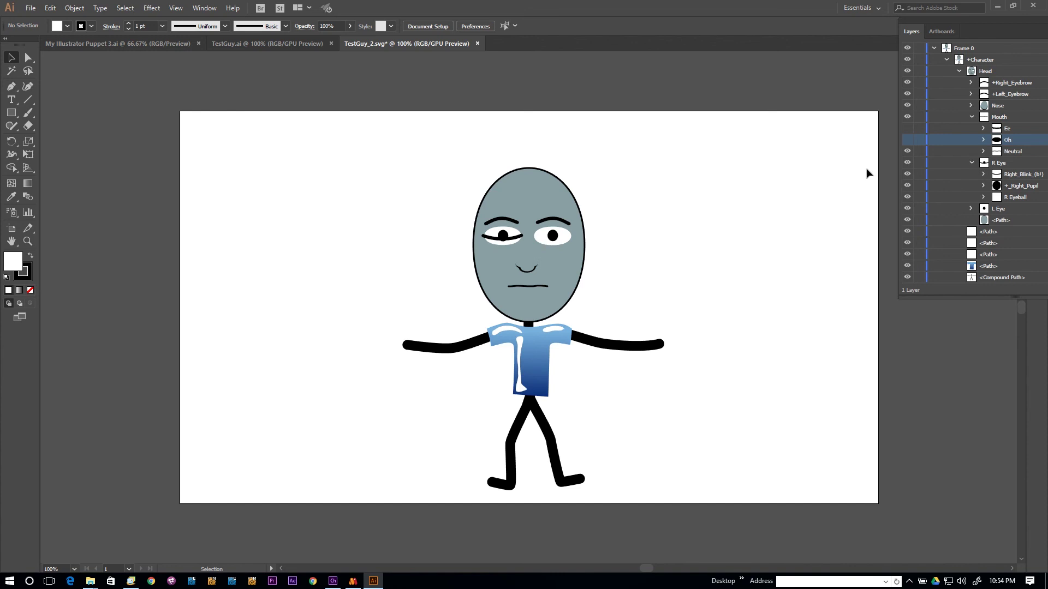
click(907, 174)
Step: Switch to Moho and inspect the fill effects of the shirt and its highlight shapes on the Body layer
click(353, 582)
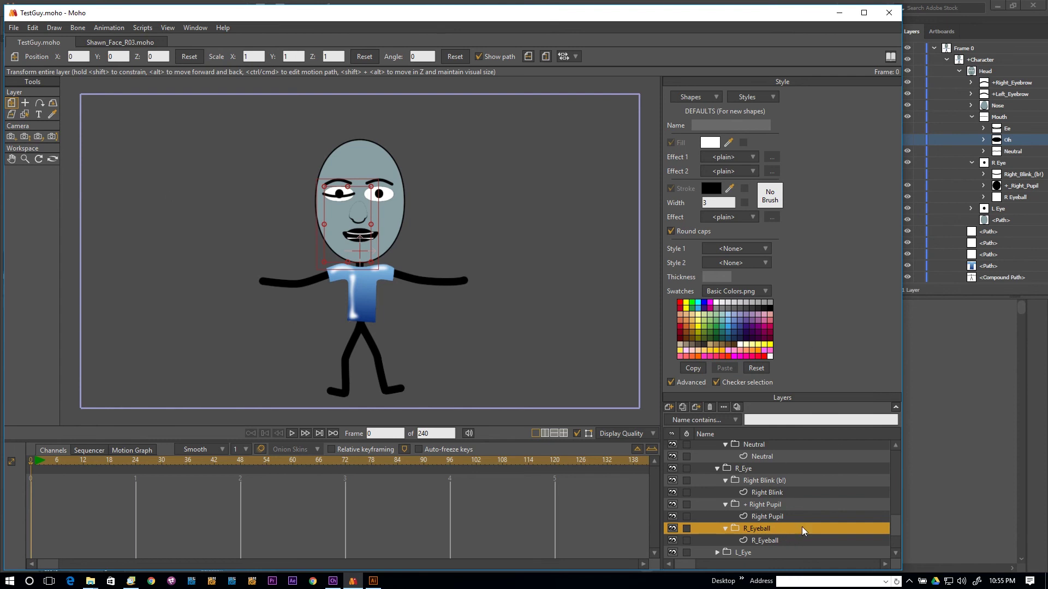
drag(895, 532, 903, 581)
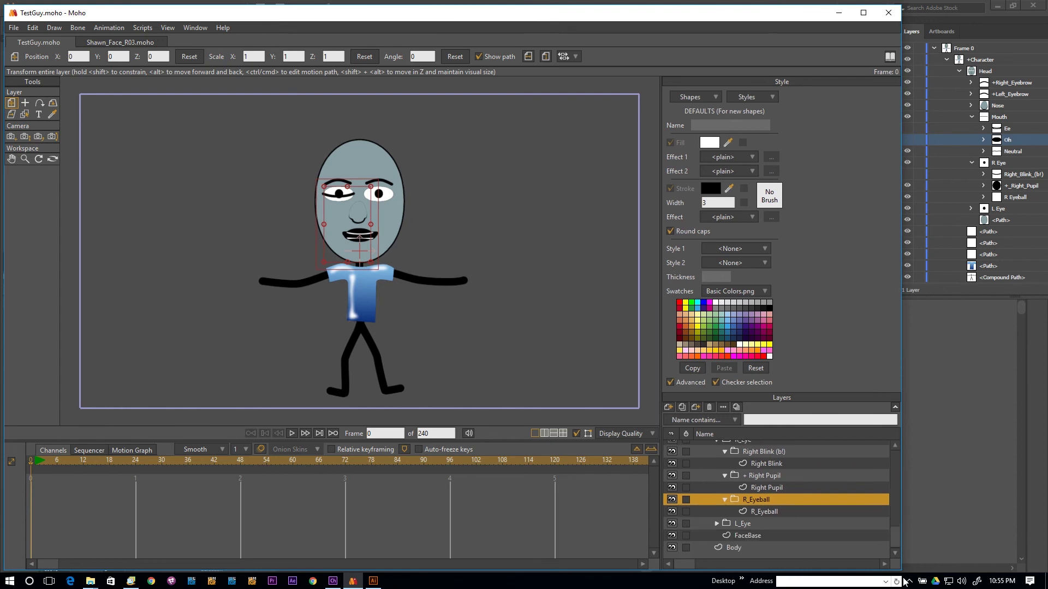
click(742, 548)
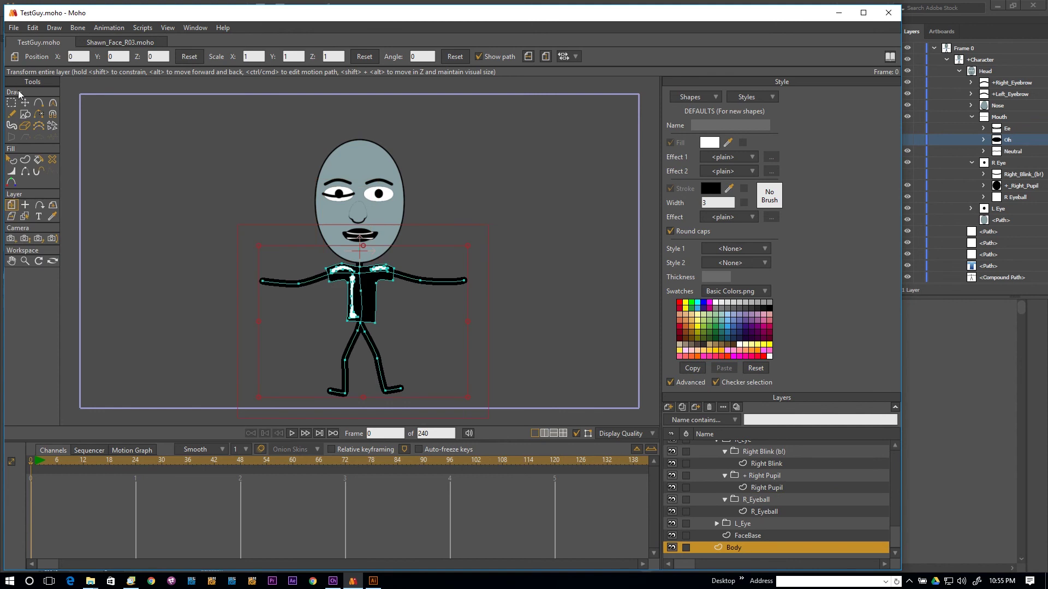
click(15, 159)
click(376, 300)
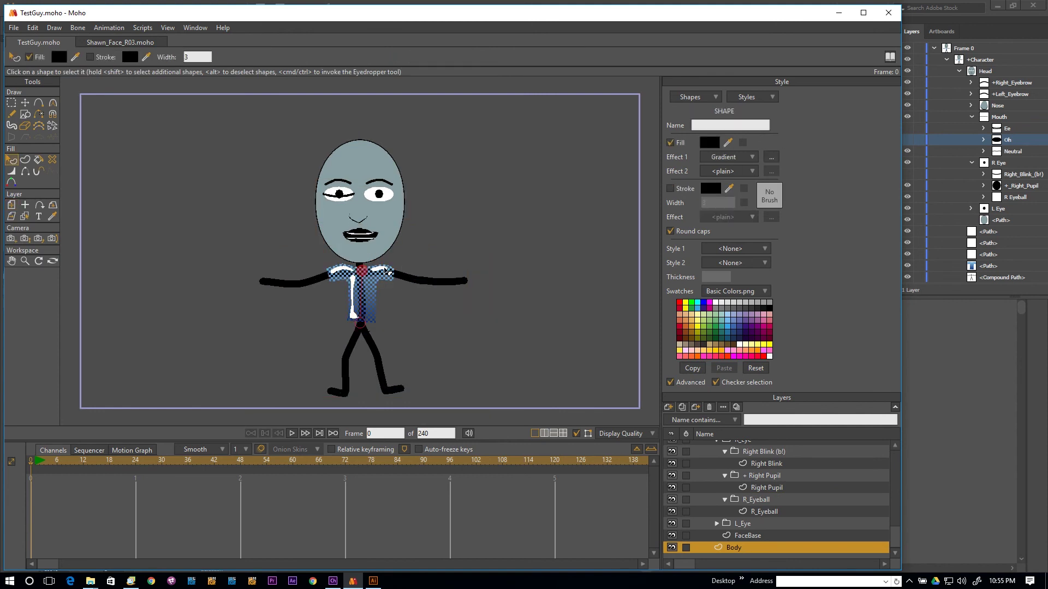
click(385, 271)
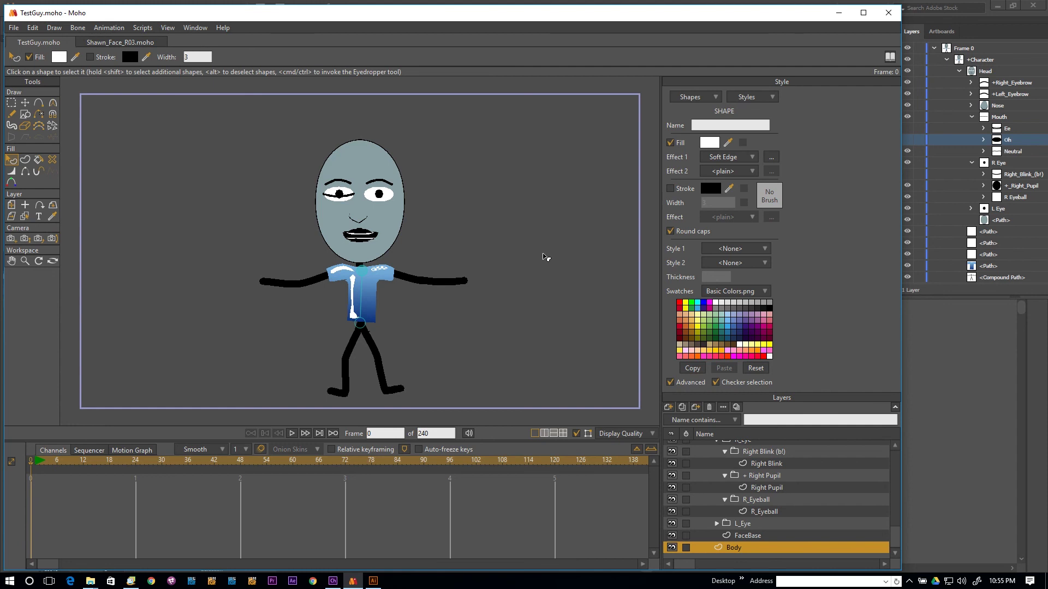
click(354, 318)
click(227, 254)
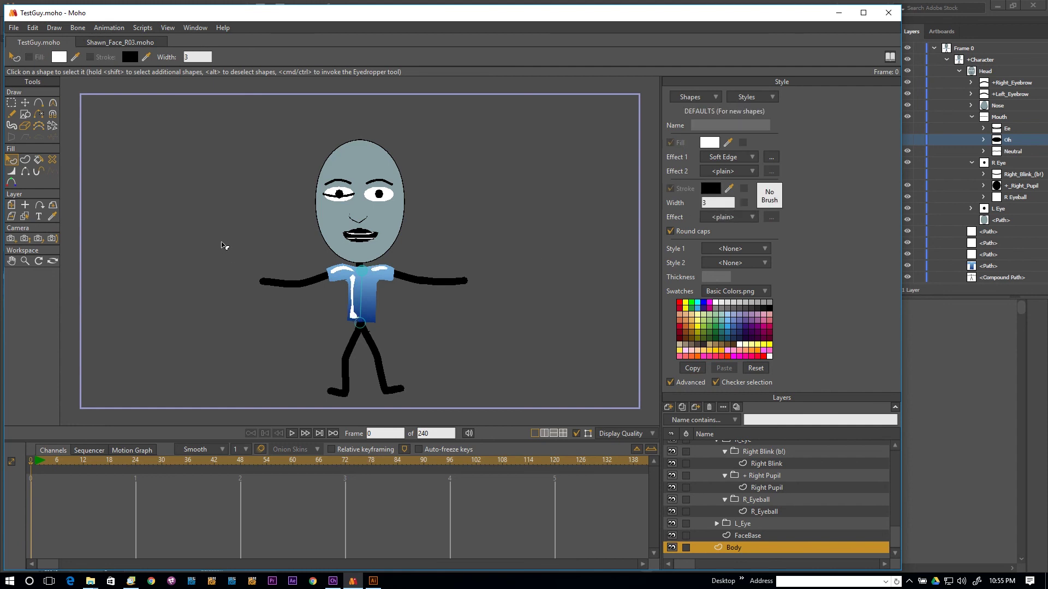
Step: Switch to Illustrator and examine the nose and mouth outlines of the imported face up close
click(374, 581)
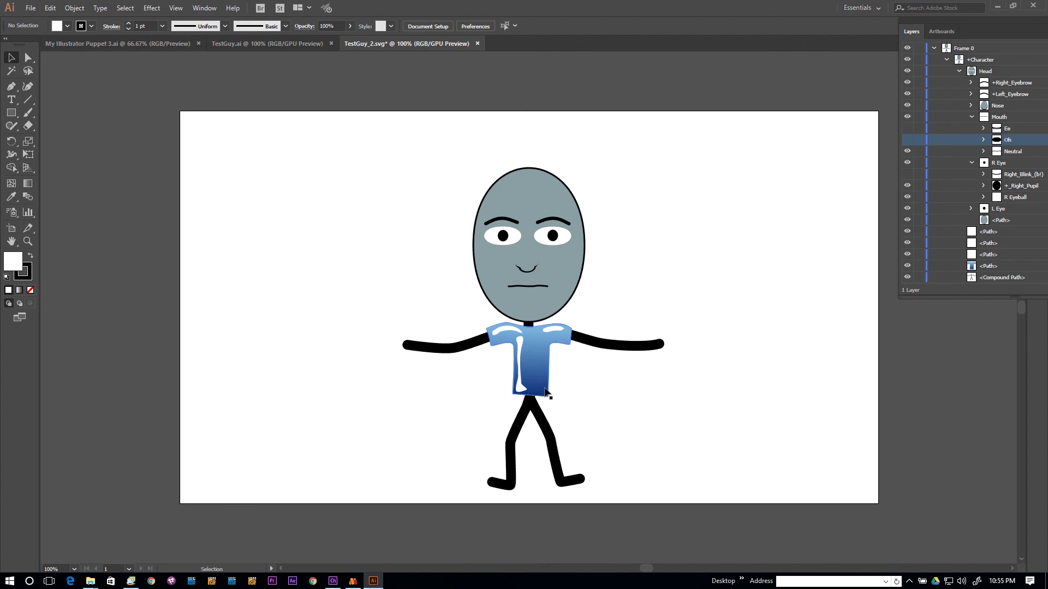
scroll(540, 278, up, 2)
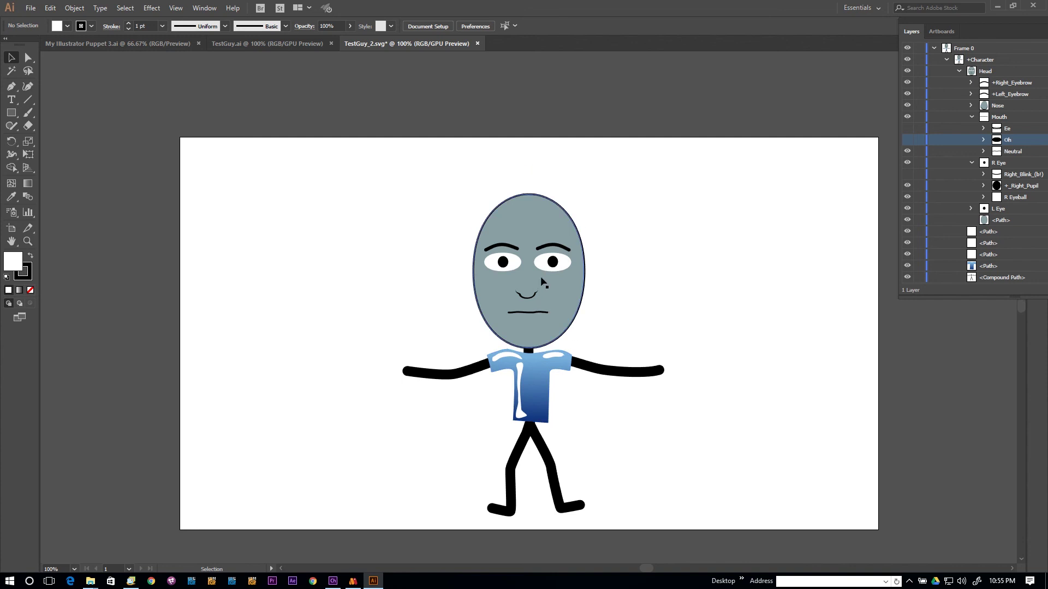
scroll(541, 278, up, 8)
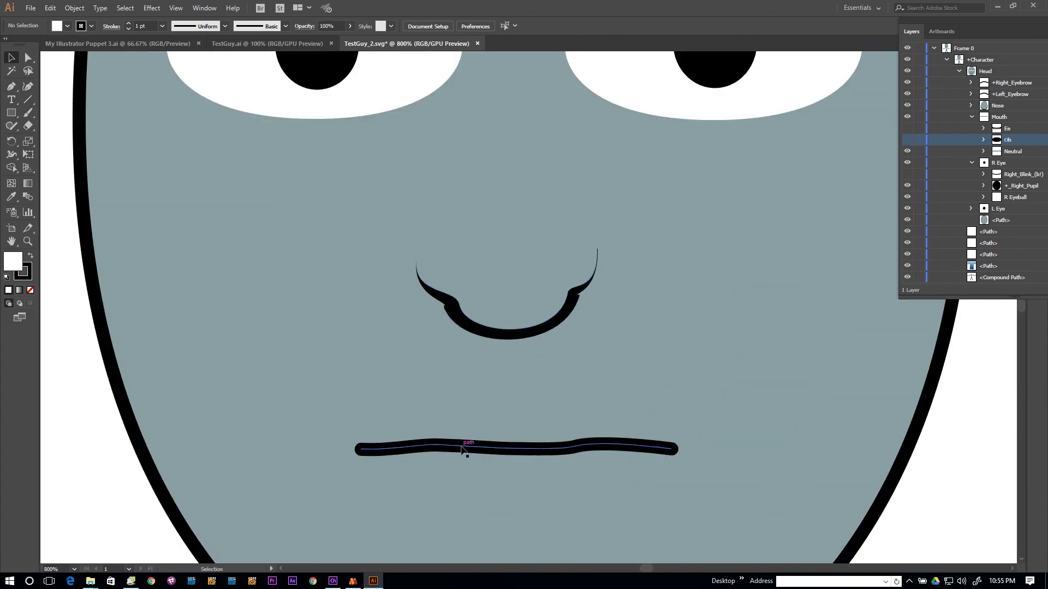
click(493, 342)
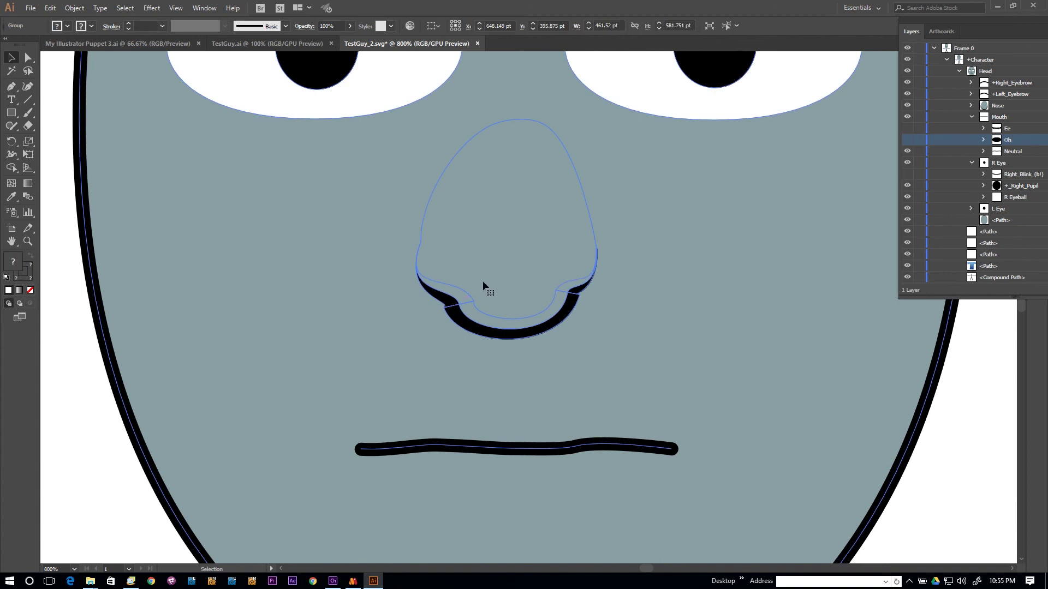
Step: Switch to Moho and examine the original nose line's varying width up close for comparison
click(354, 583)
scroll(389, 215, up, 5)
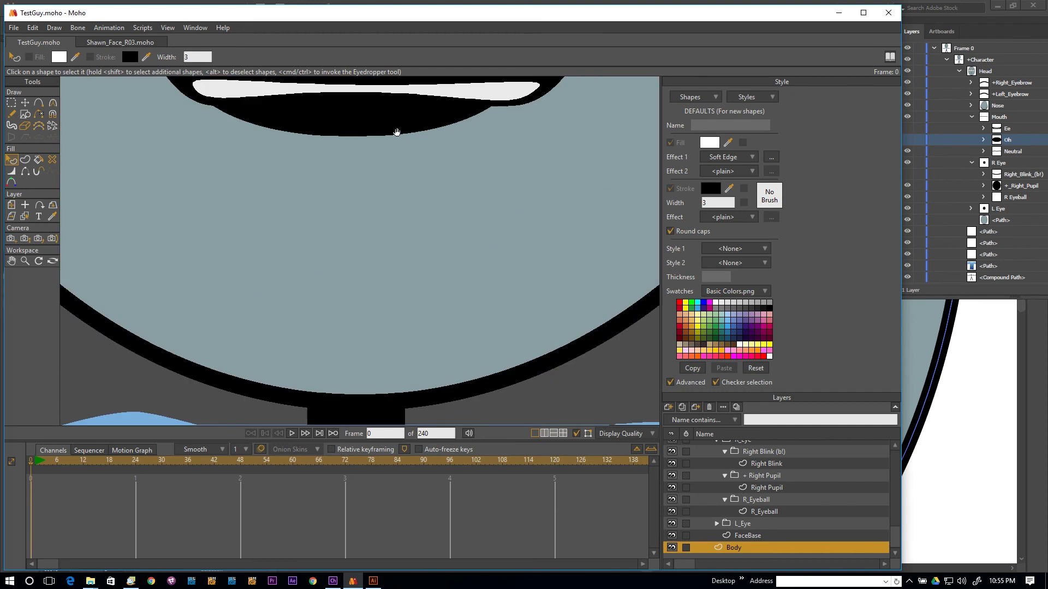
drag(396, 132, 373, 463)
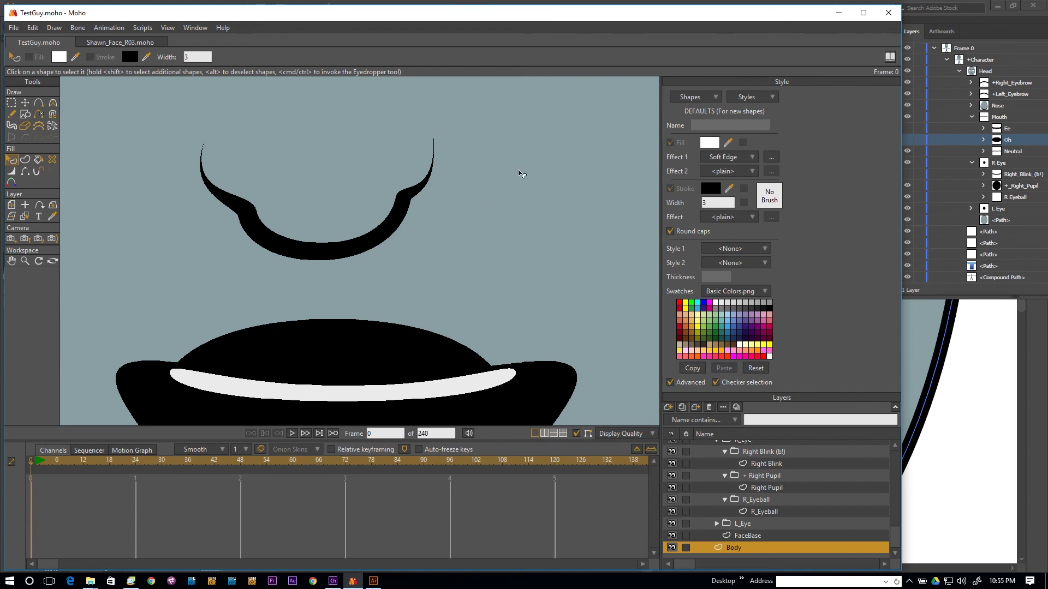
drag(519, 140, 535, 158)
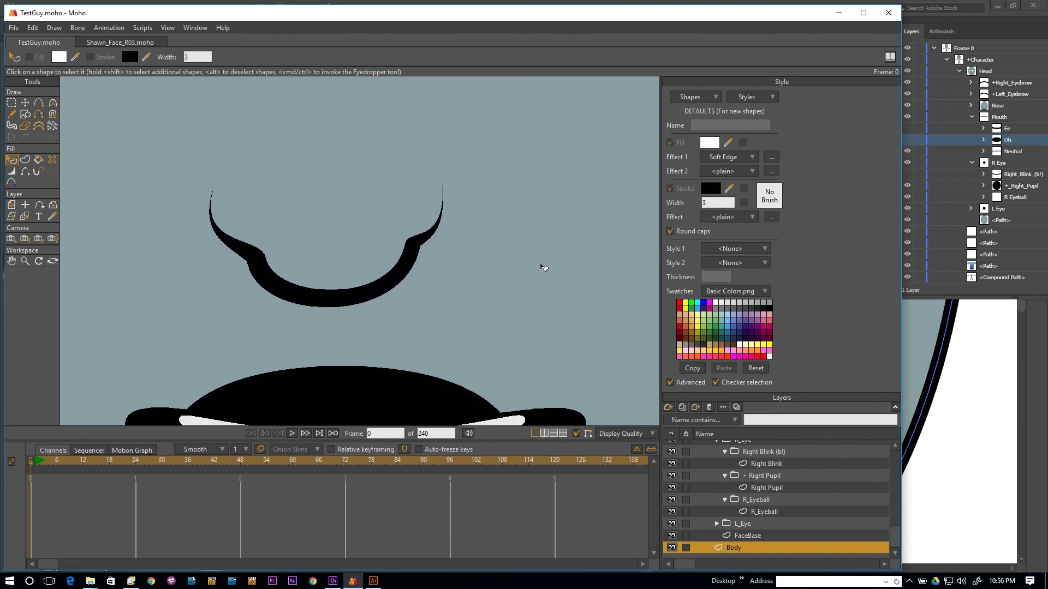
Step: Back in Illustrator, expand the Nose group and select only the short straight path at the nostril's edge with Direct Selection
click(941, 377)
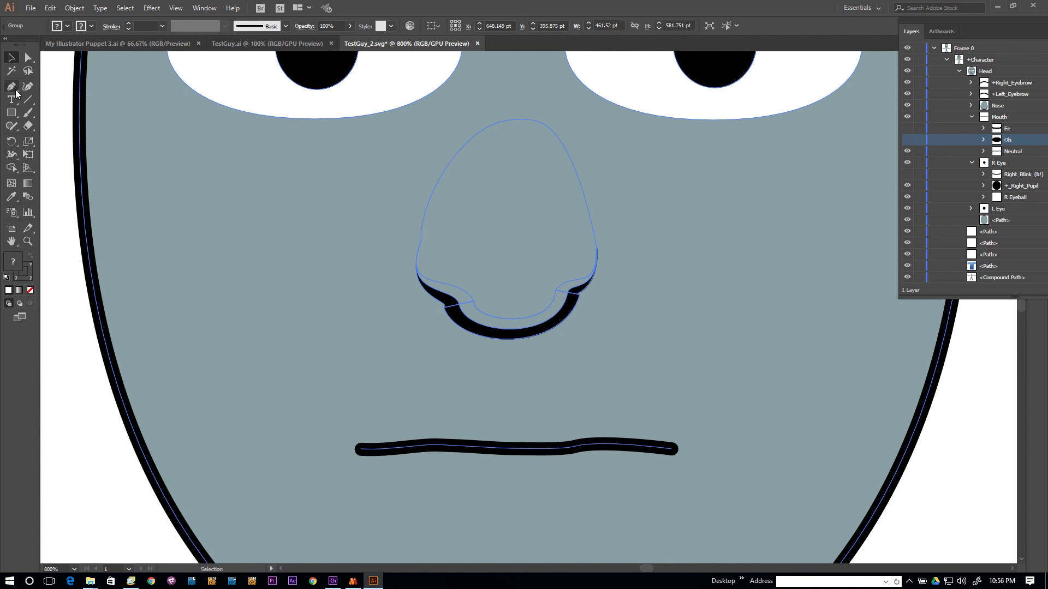
click(971, 106)
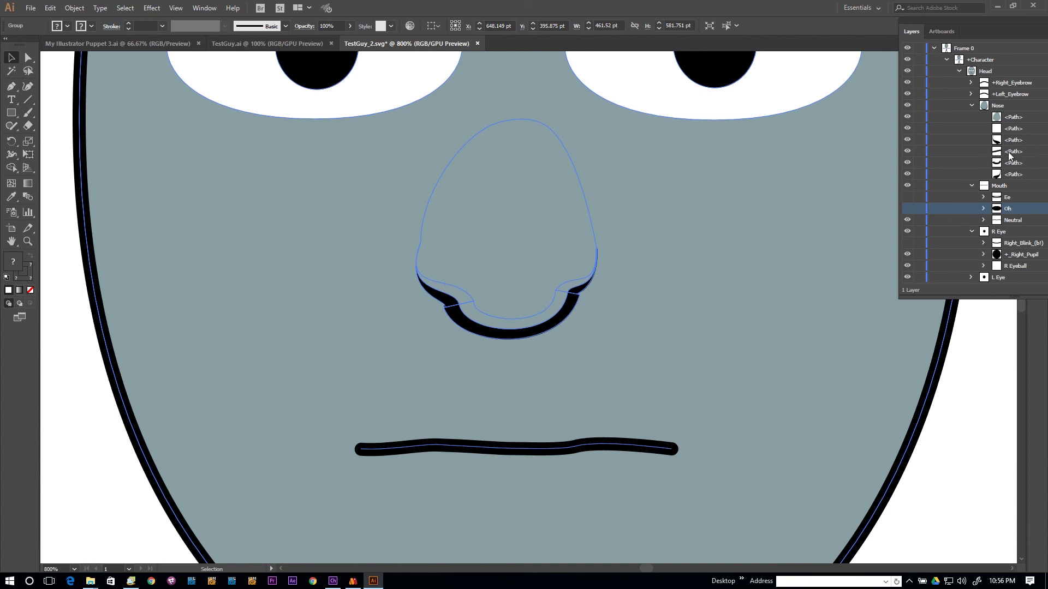
click(1008, 152)
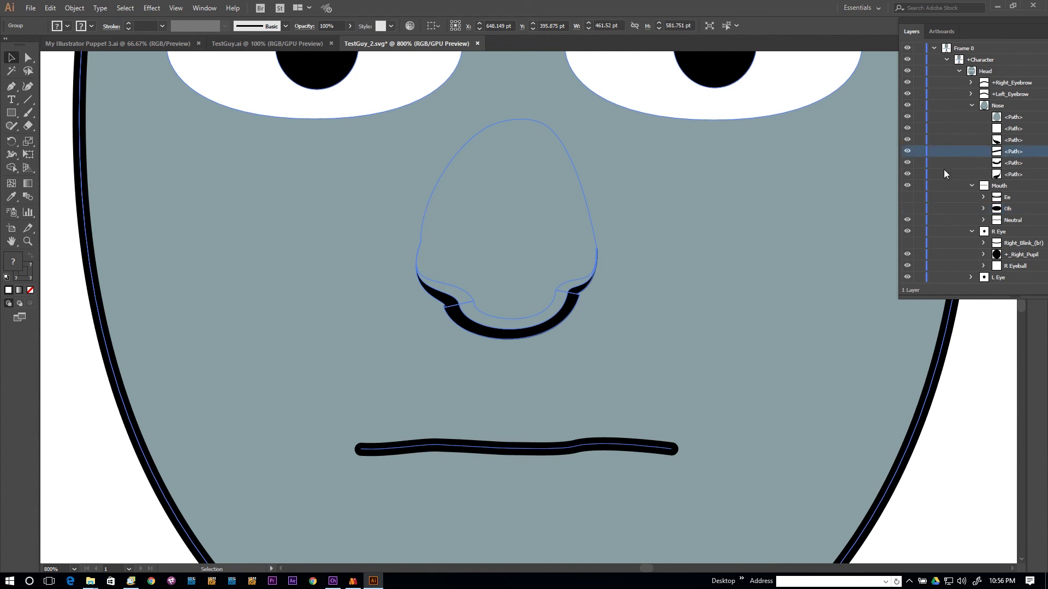
click(28, 58)
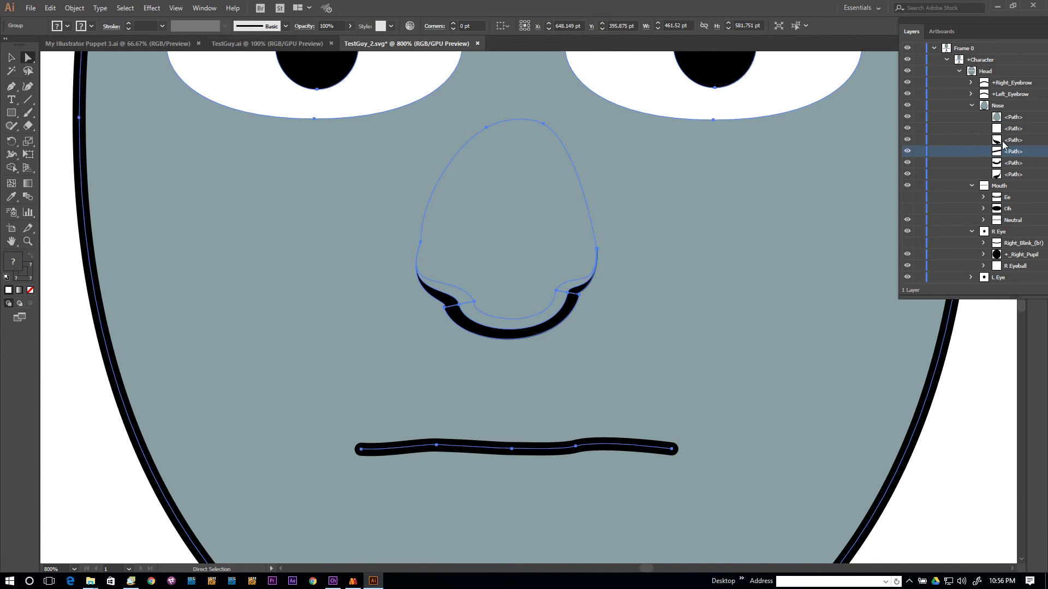
click(1009, 166)
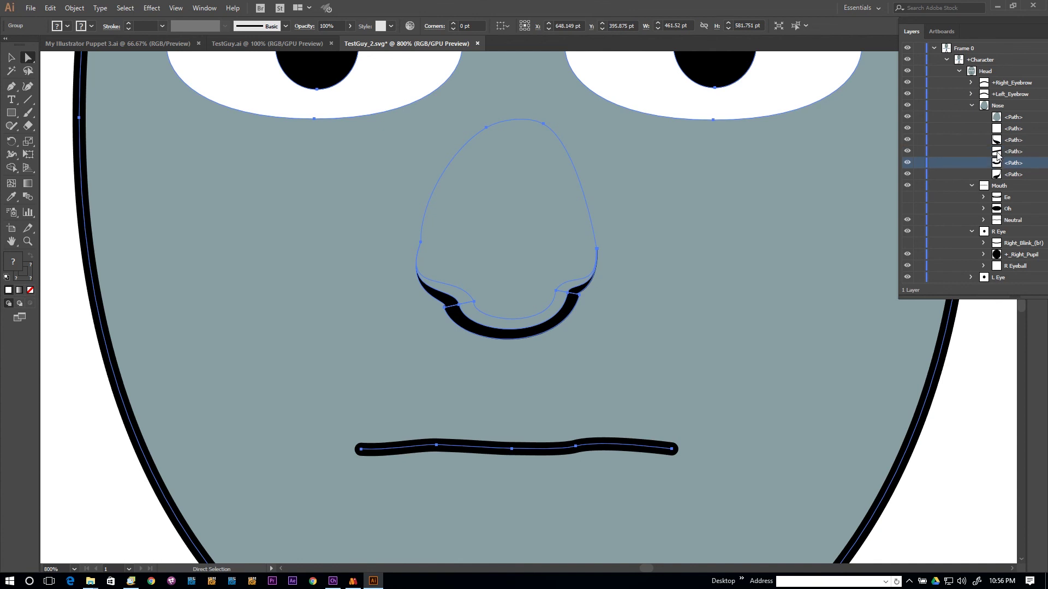
click(998, 154)
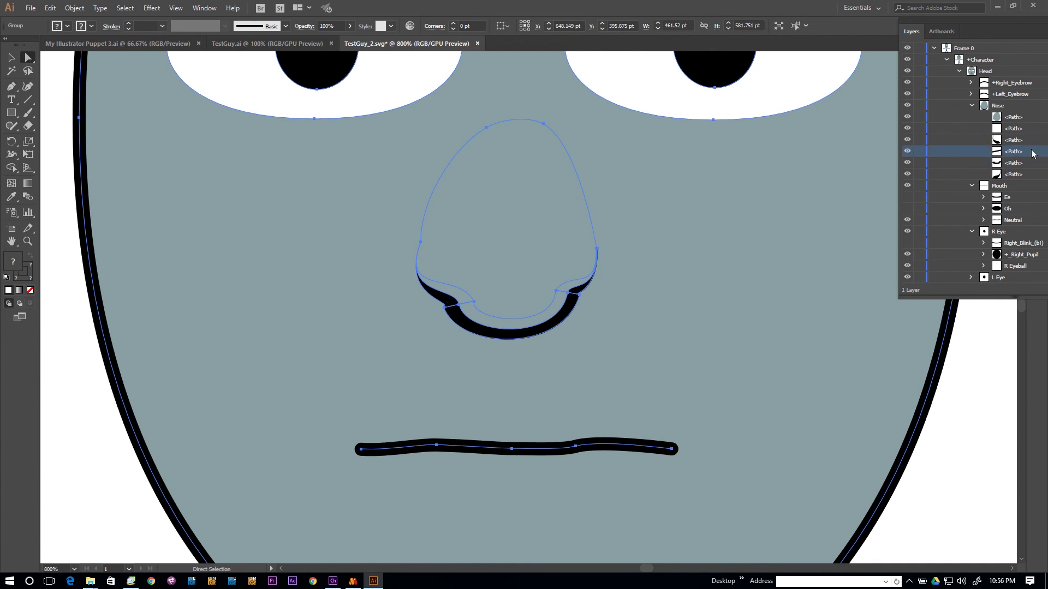
drag(1008, 22, 891, 33)
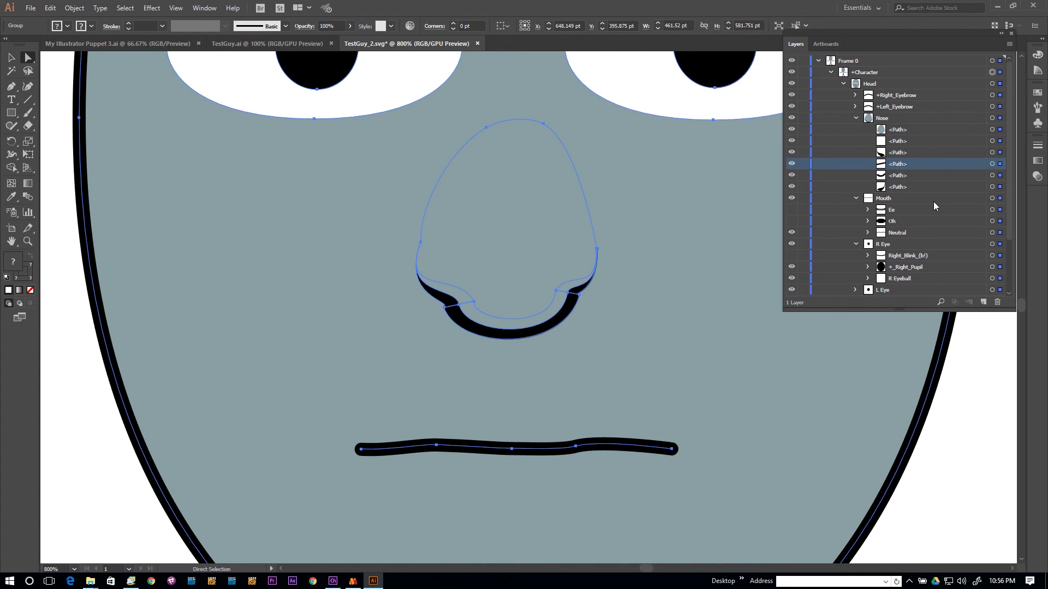
click(993, 163)
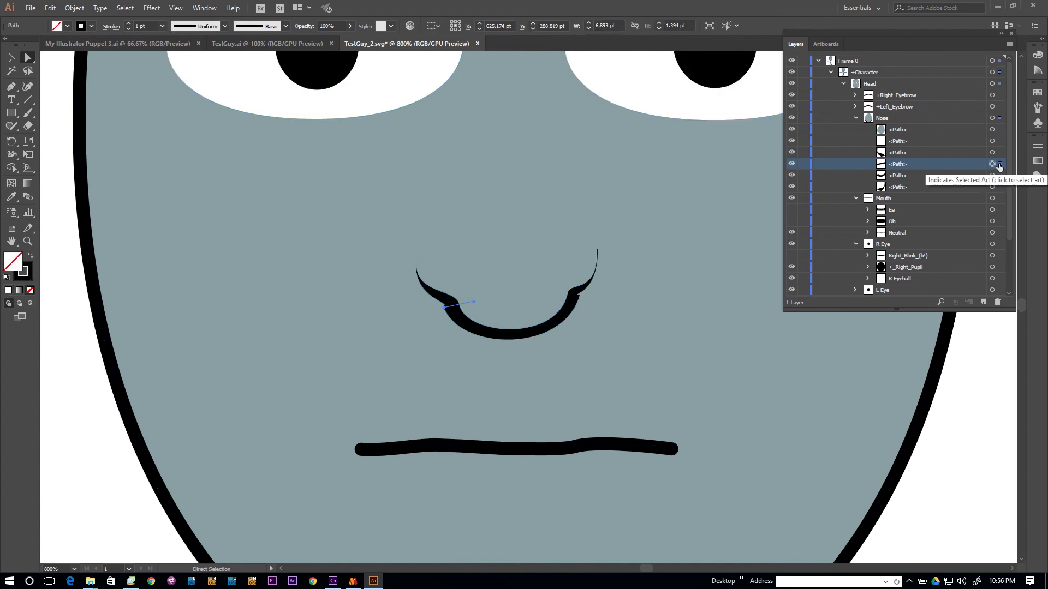
Step: Pull the stray short straight path out of the nose and delete it, and select the nose's fill shape
drag(466, 308, 386, 329)
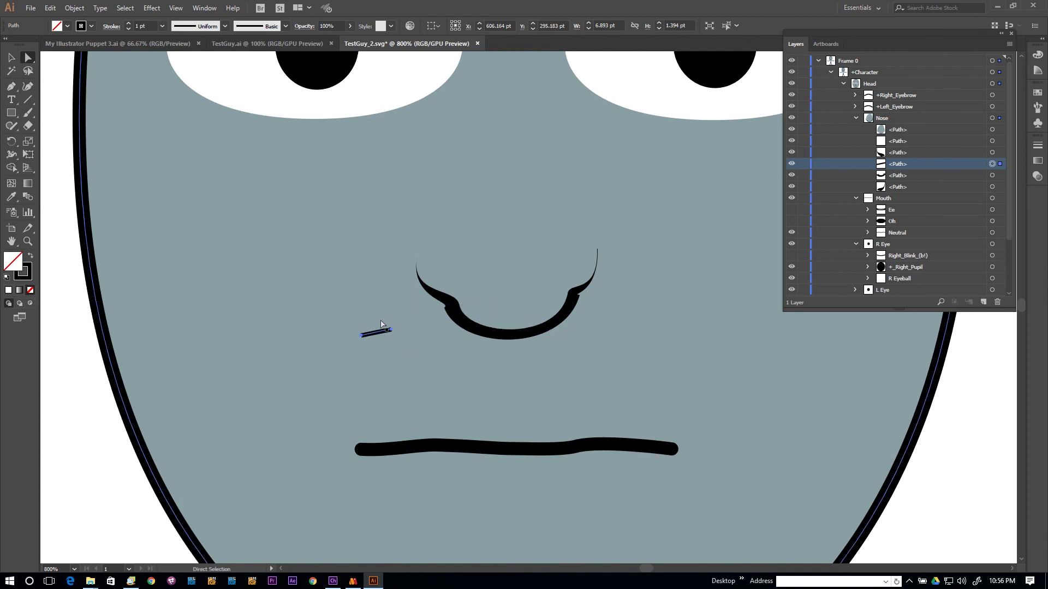
key(Delete)
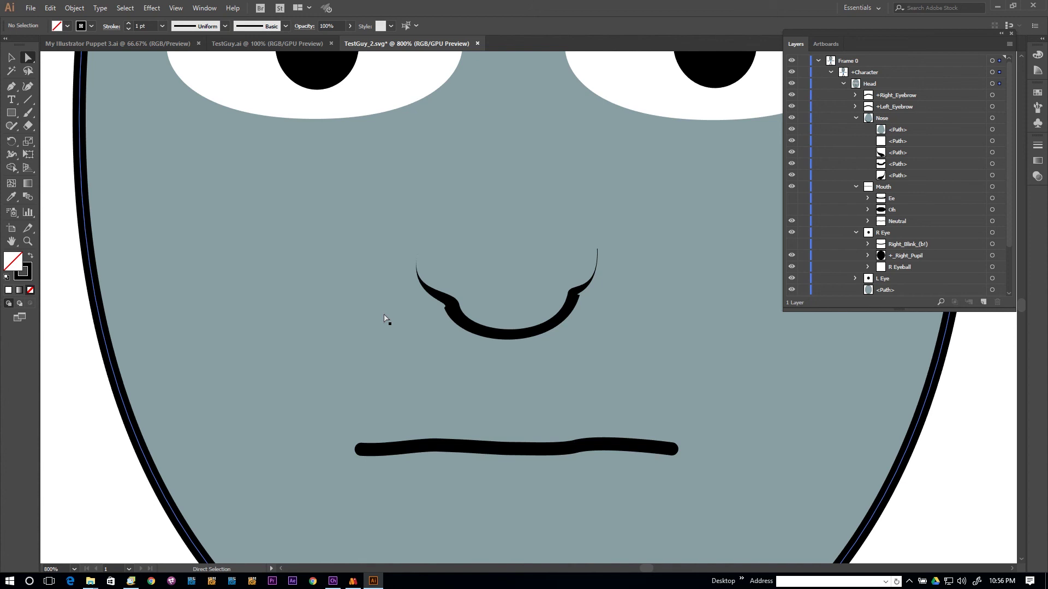
click(885, 143)
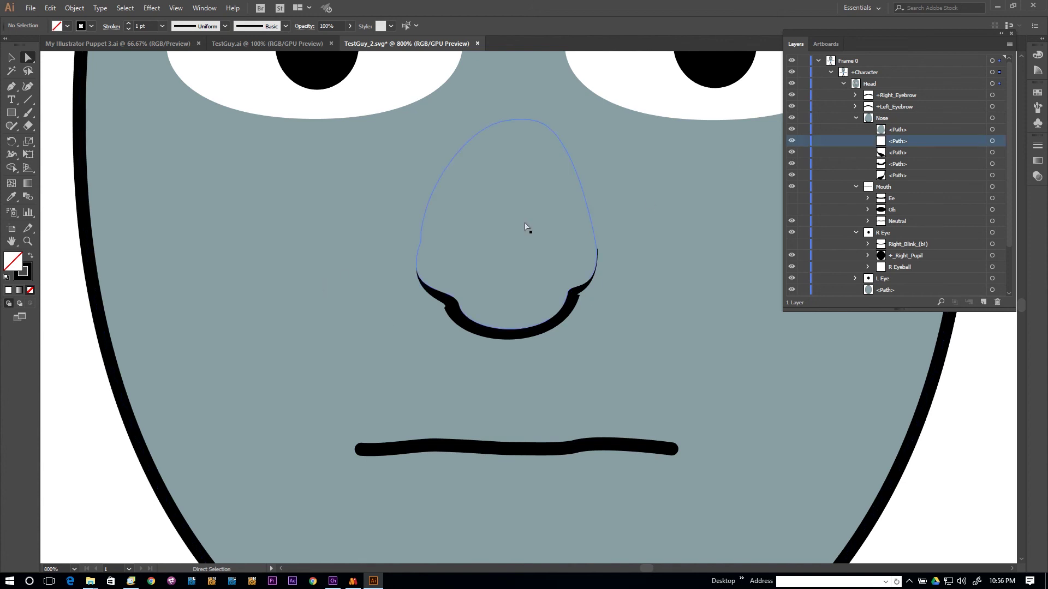
click(523, 122)
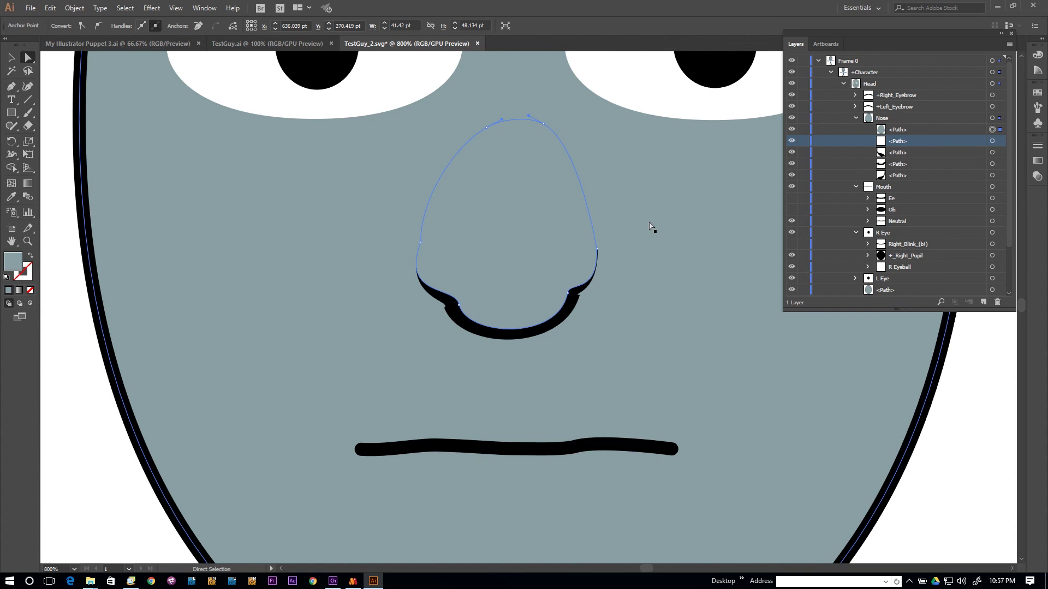
Step: Look over the shirt, mouth, eyes and eyebrows of the imported artwork, glancing at the original in Moho for comparison
scroll(650, 229, down, 10)
scroll(492, 297, down, 2)
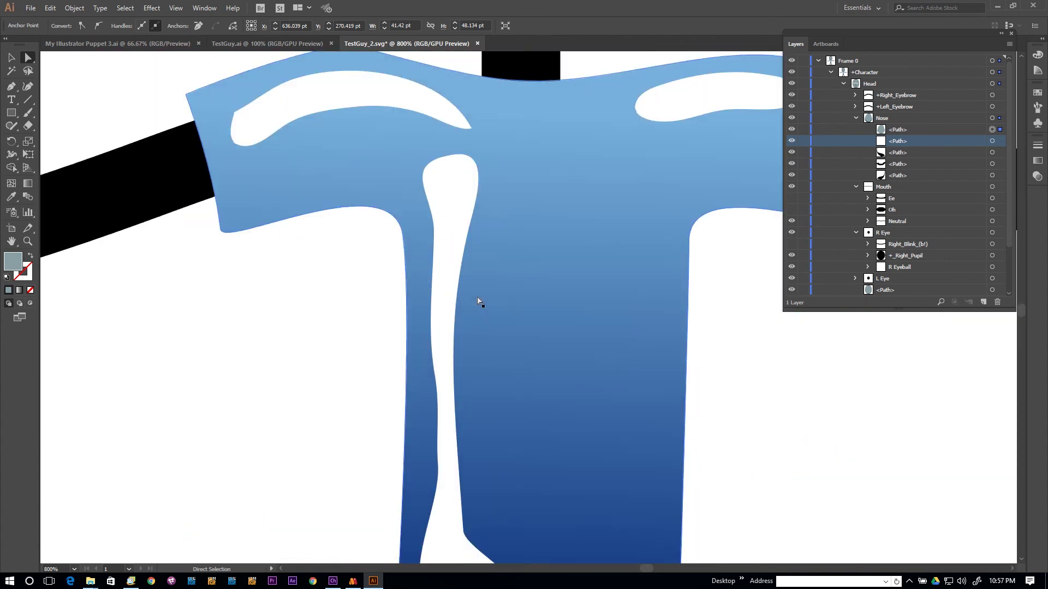
scroll(491, 305, up, 1)
scroll(647, 350, up, 4)
scroll(639, 326, up, 10)
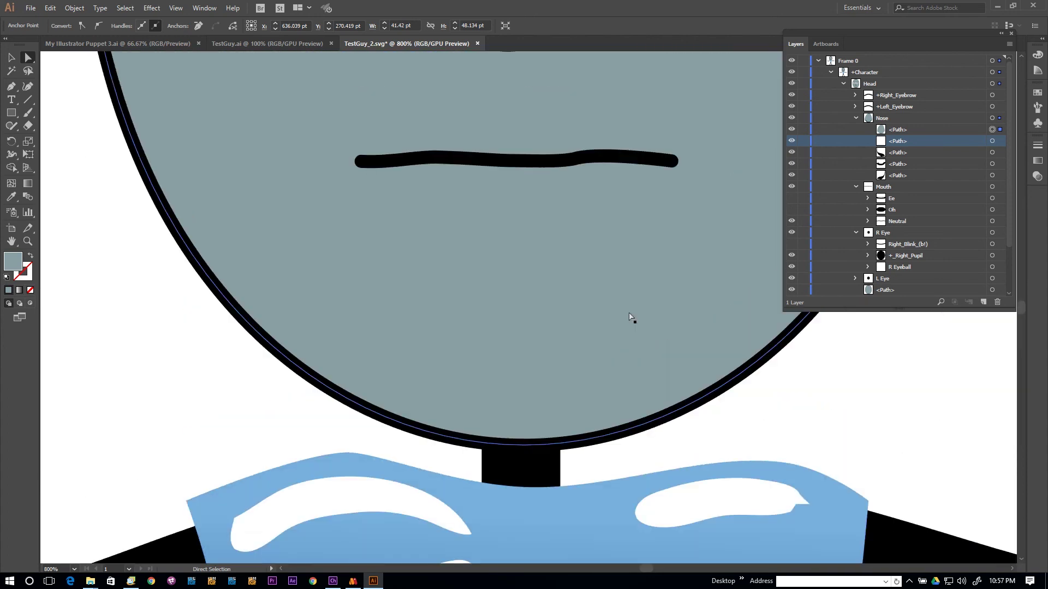
scroll(592, 210, up, 5)
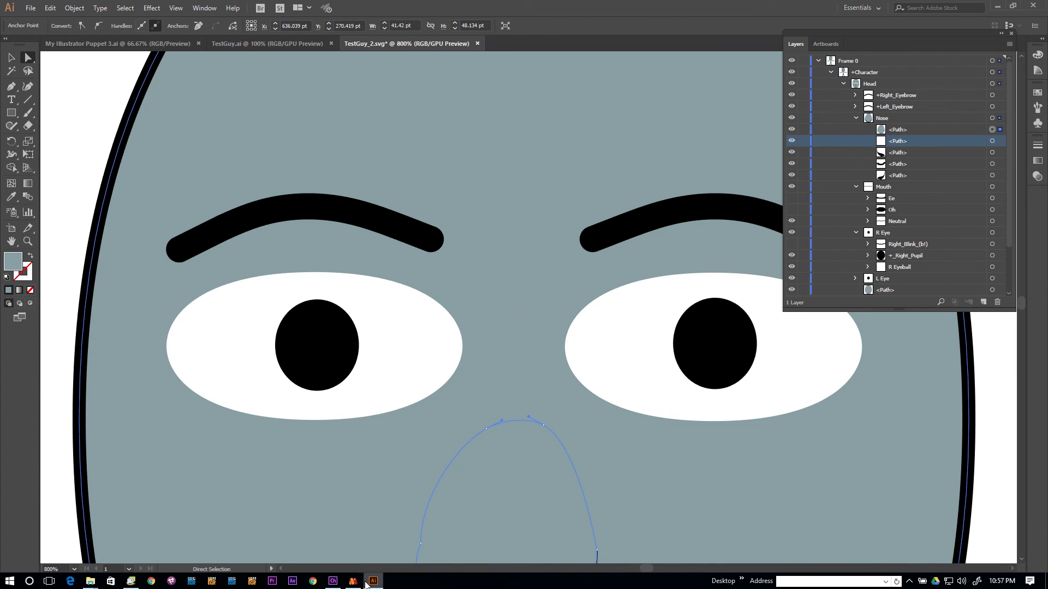
mouse_move(356, 584)
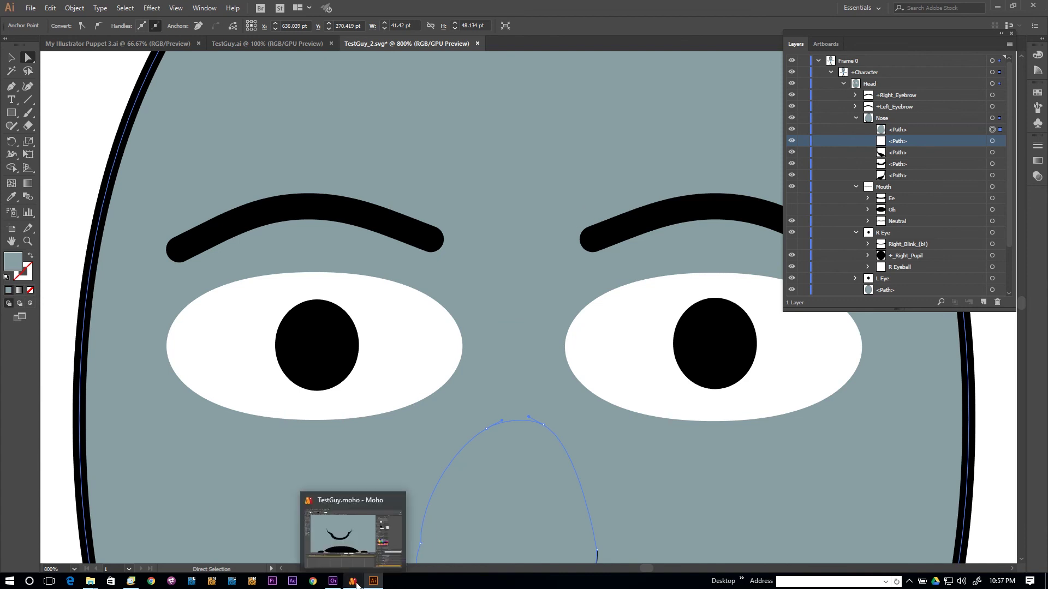
click(356, 584)
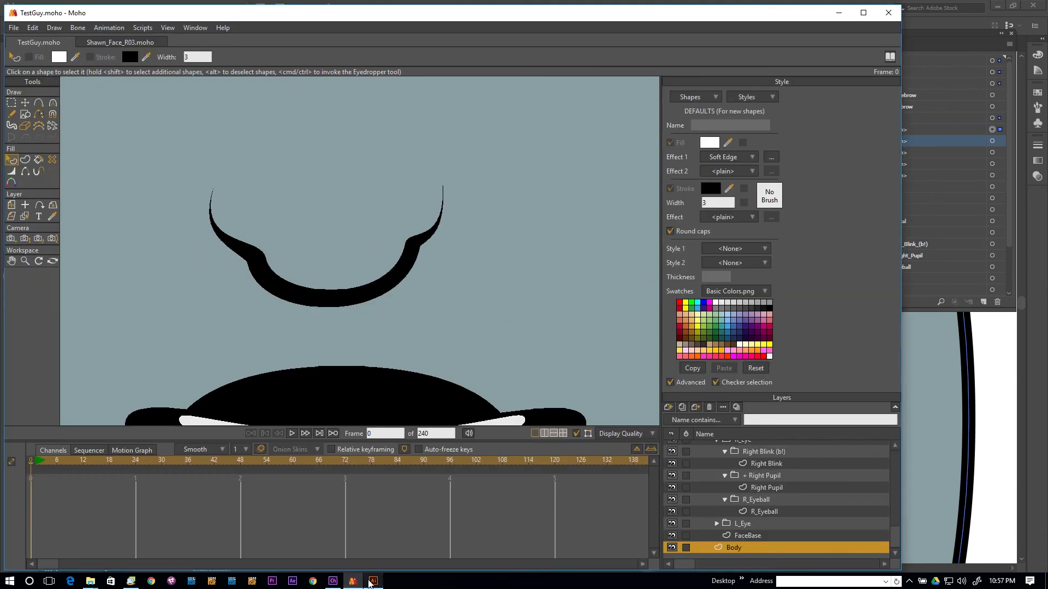
click(374, 581)
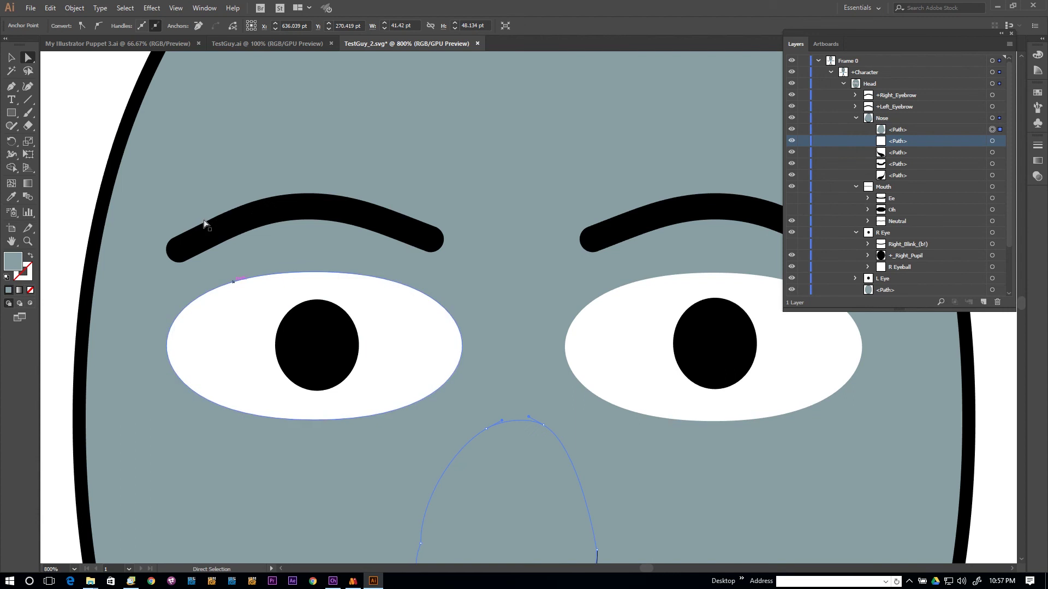
Step: Save a copy of the artwork as TestGuy_2 in Adobe Illustrator (*.AI) format with the default Illustrator options
click(31, 8)
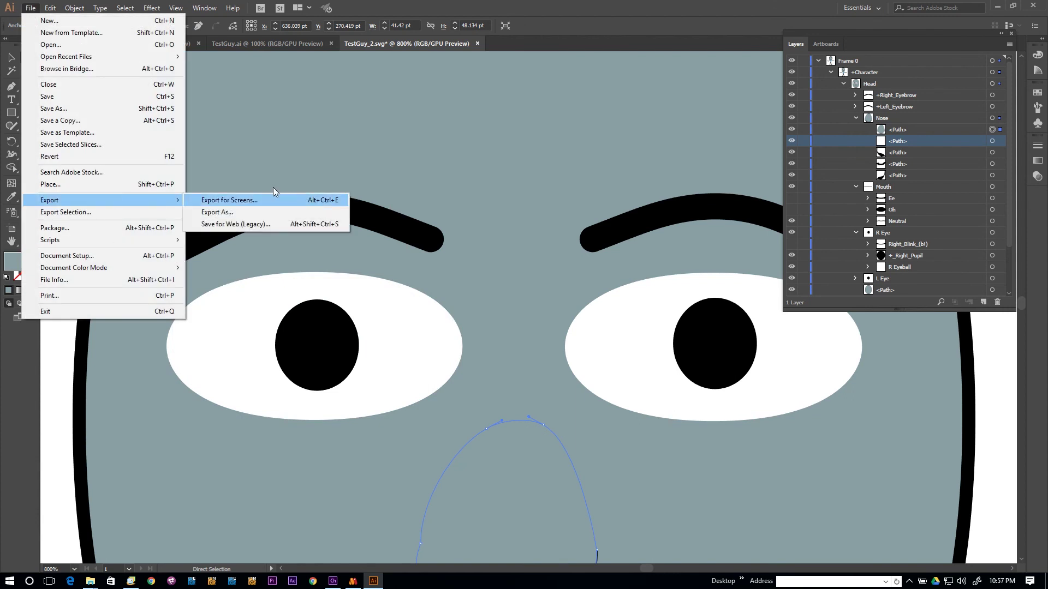
click(113, 108)
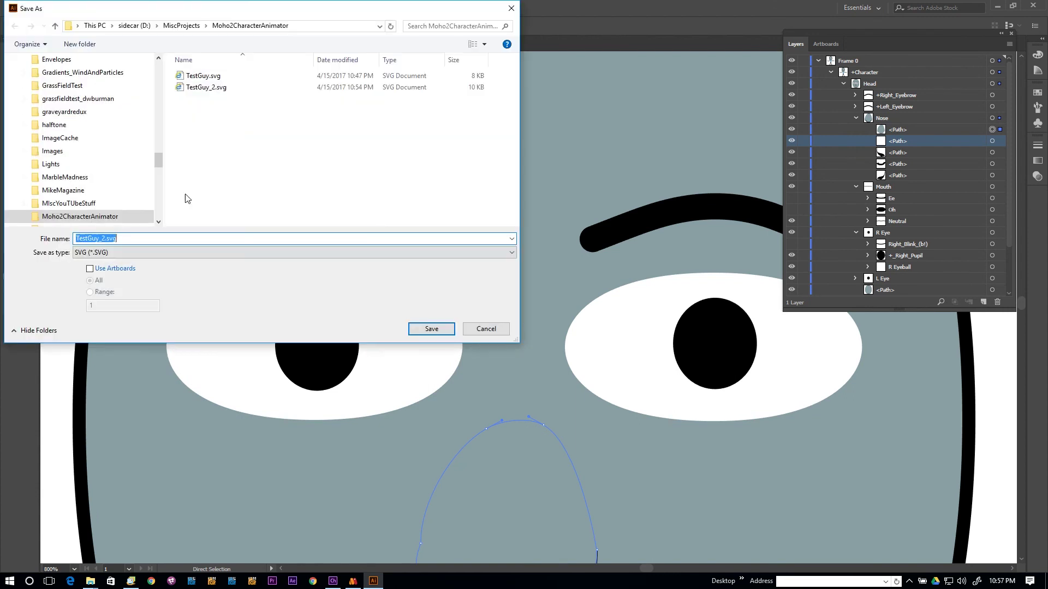
click(120, 252)
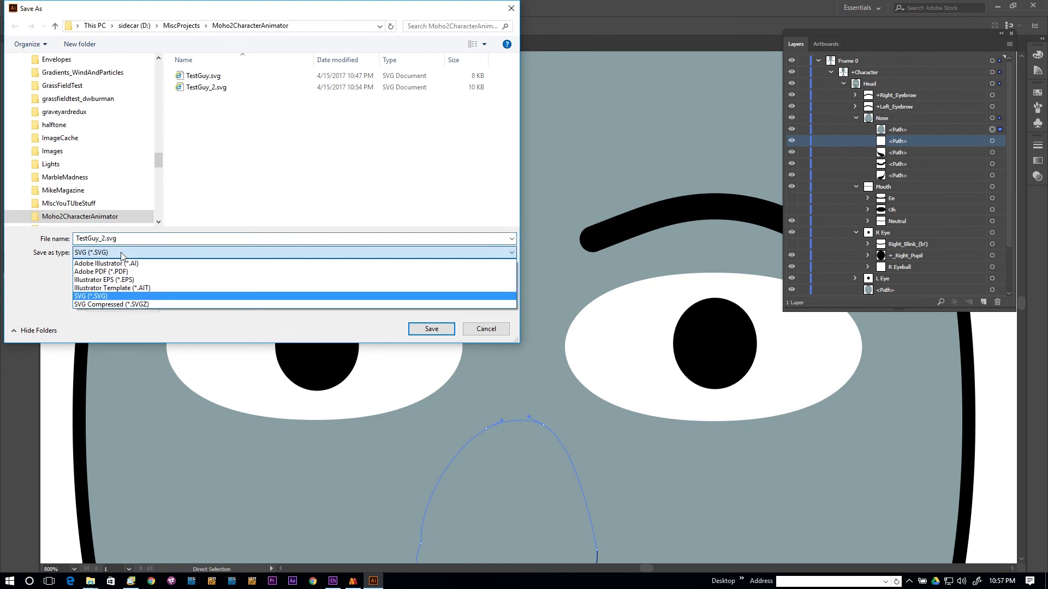
click(123, 264)
click(431, 329)
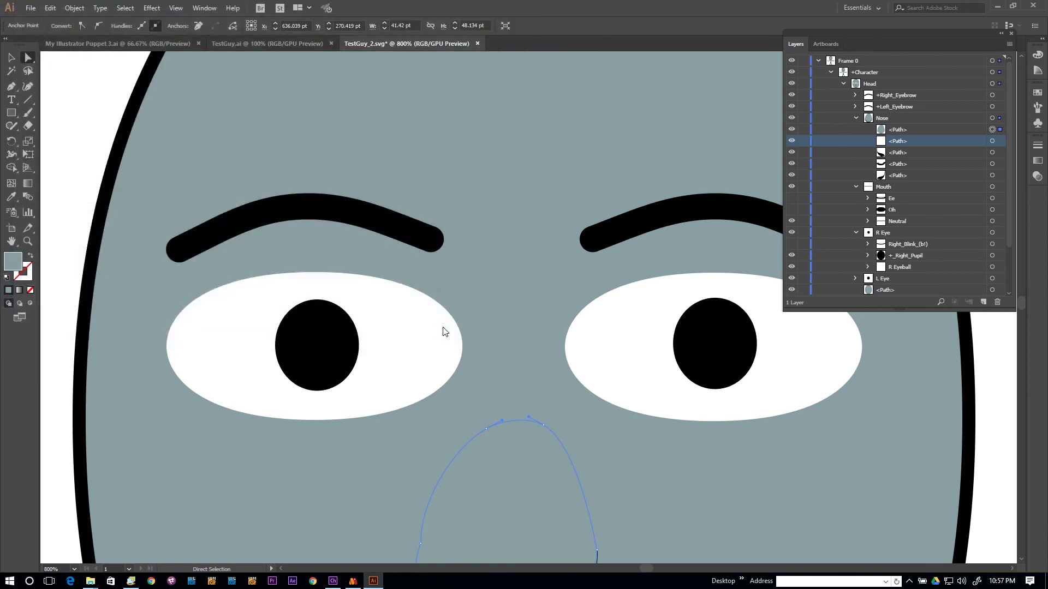
click(174, 333)
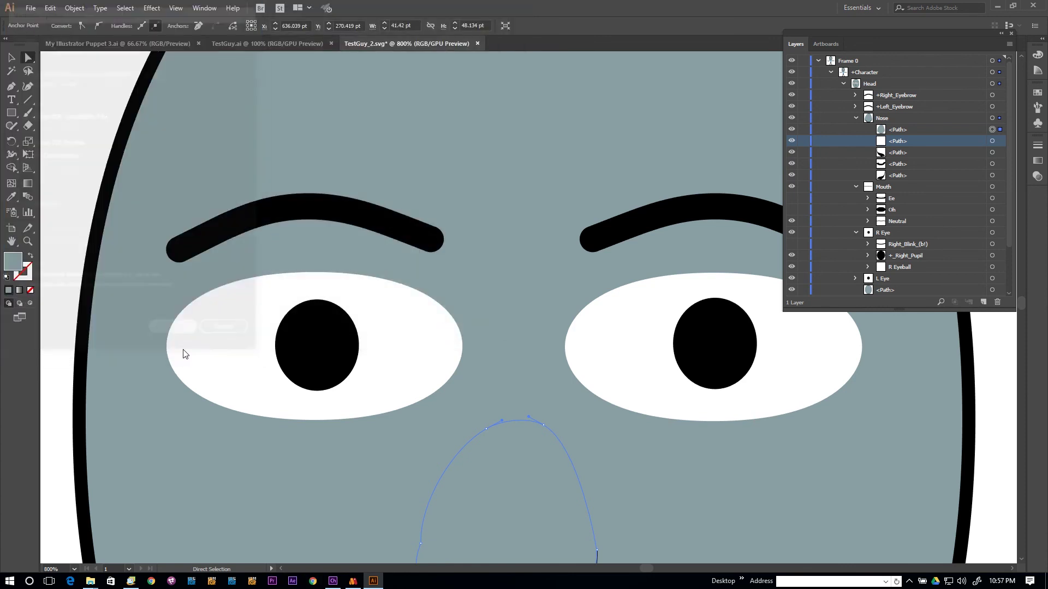
Step: Switch to Character Animator, import TestGuy_2.ai from the Moho2CharacterAnimator folder and open the TestGuy_2 puppet for rigging
click(332, 581)
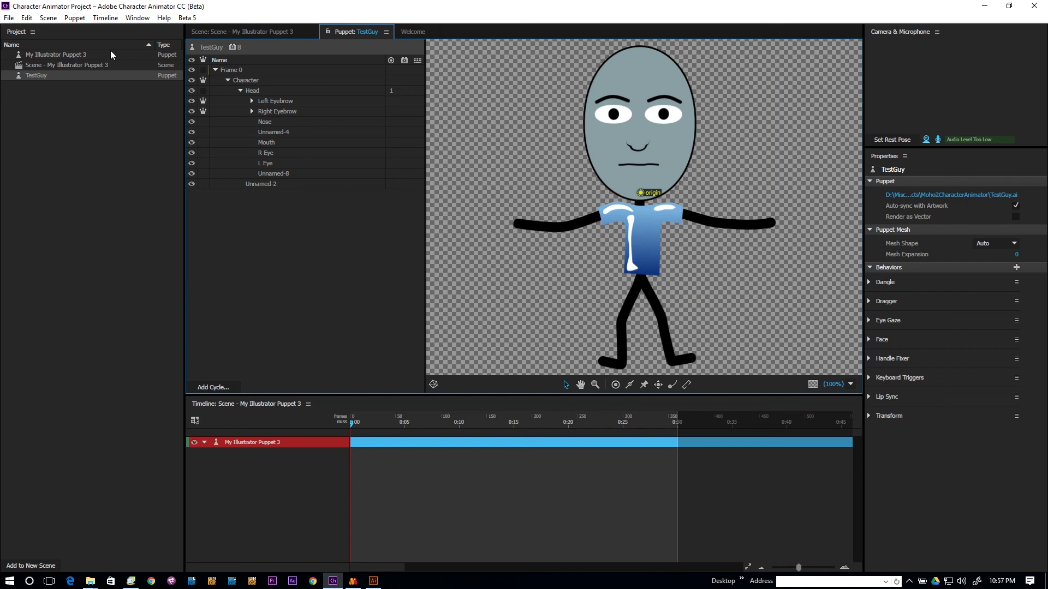
key(ctrl+i)
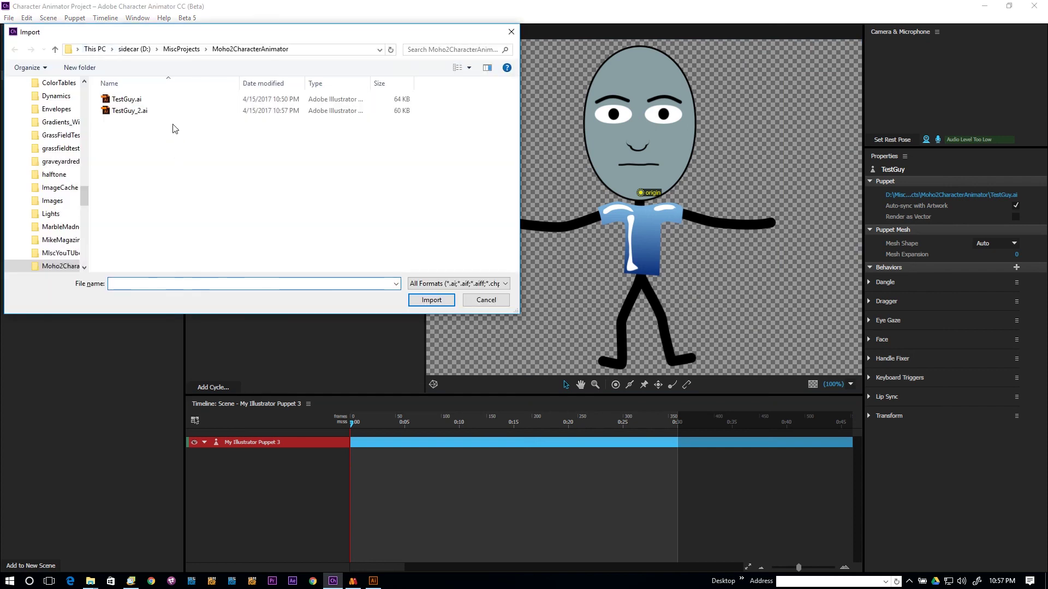
click(141, 112)
double_click(141, 111)
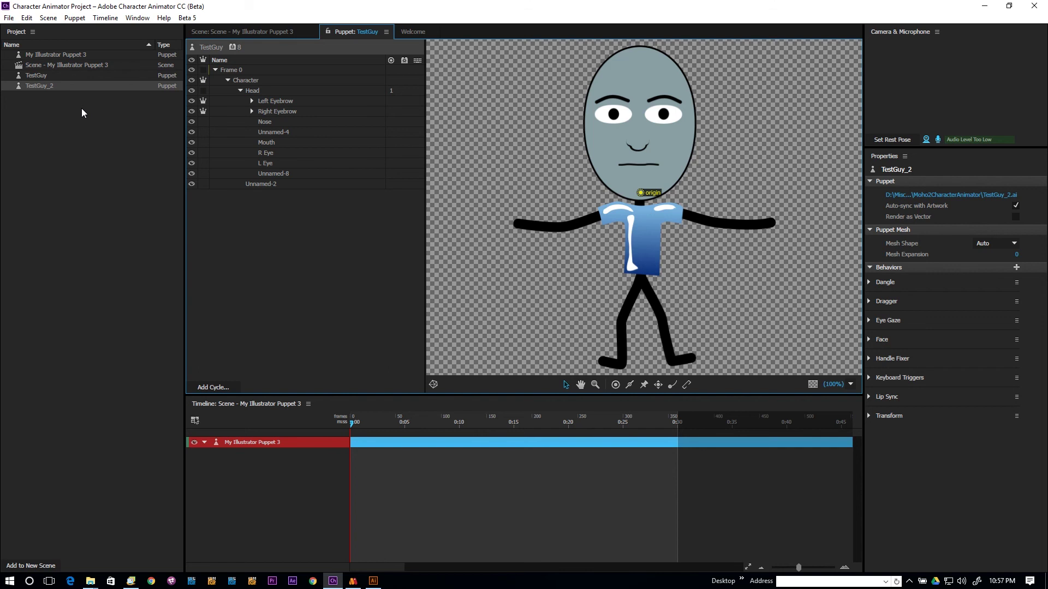
double_click(40, 88)
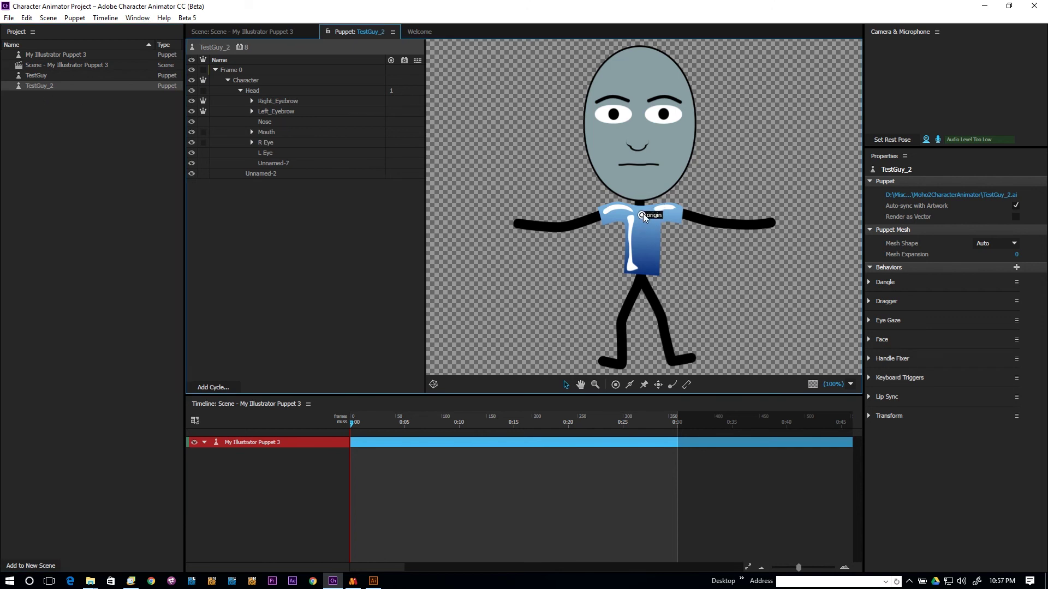
Step: Move the Head layer's origin handle down from the middle of the face to the chin below the mouth
click(641, 216)
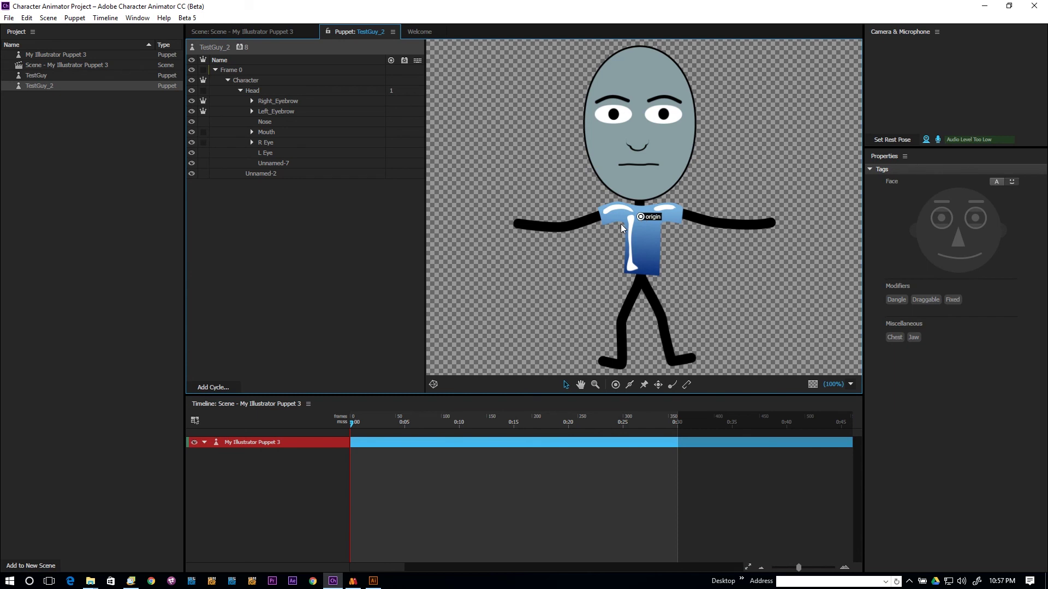
click(253, 91)
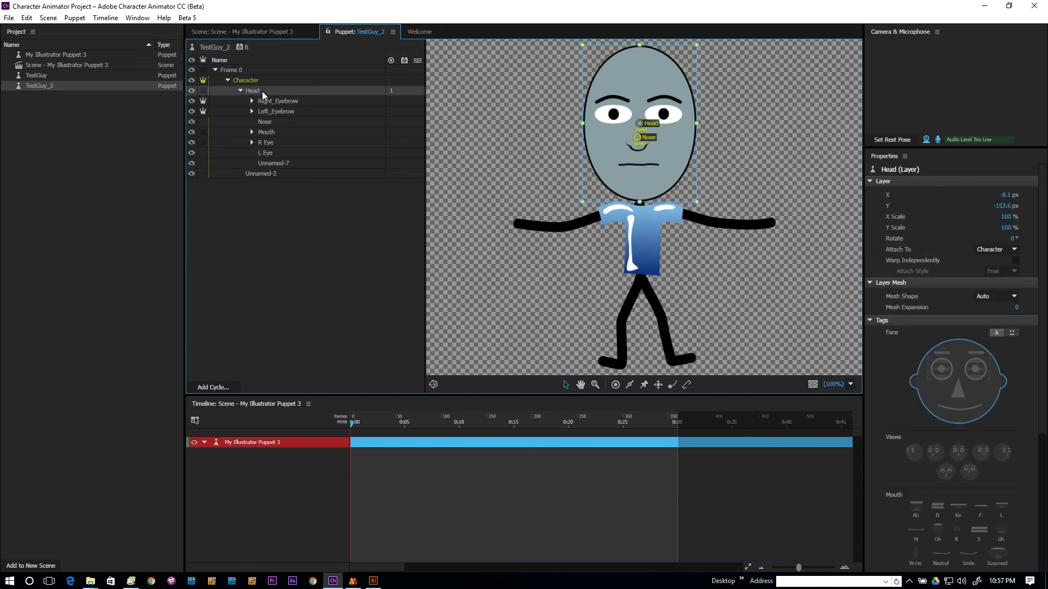
drag(640, 125, 636, 176)
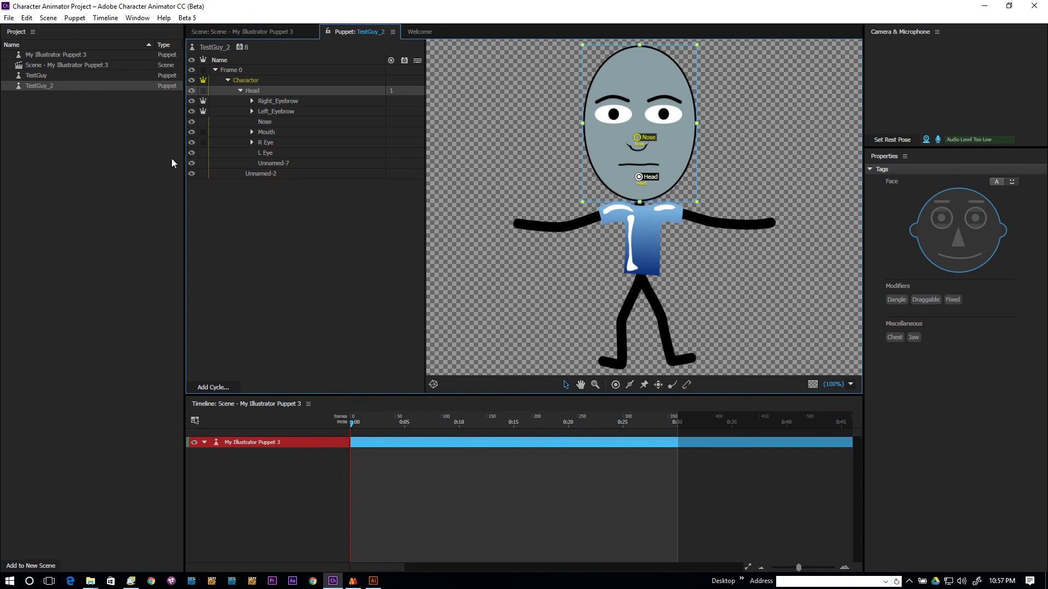
Step: Expand the R Eye group and tag the R Eye layer as Right Eye and the L Eye layer as Left Eye
click(278, 101)
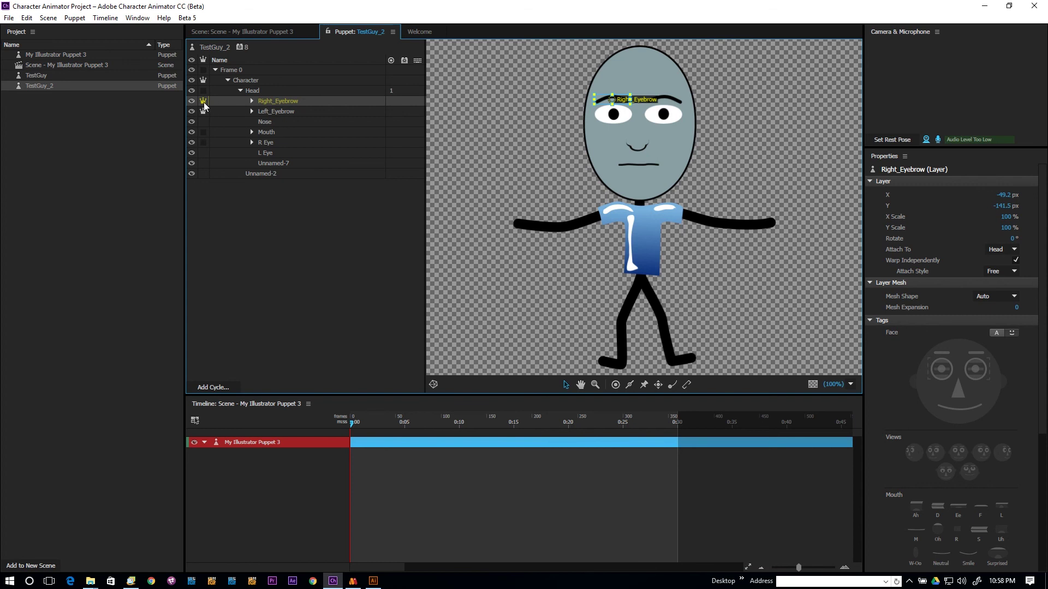
click(266, 145)
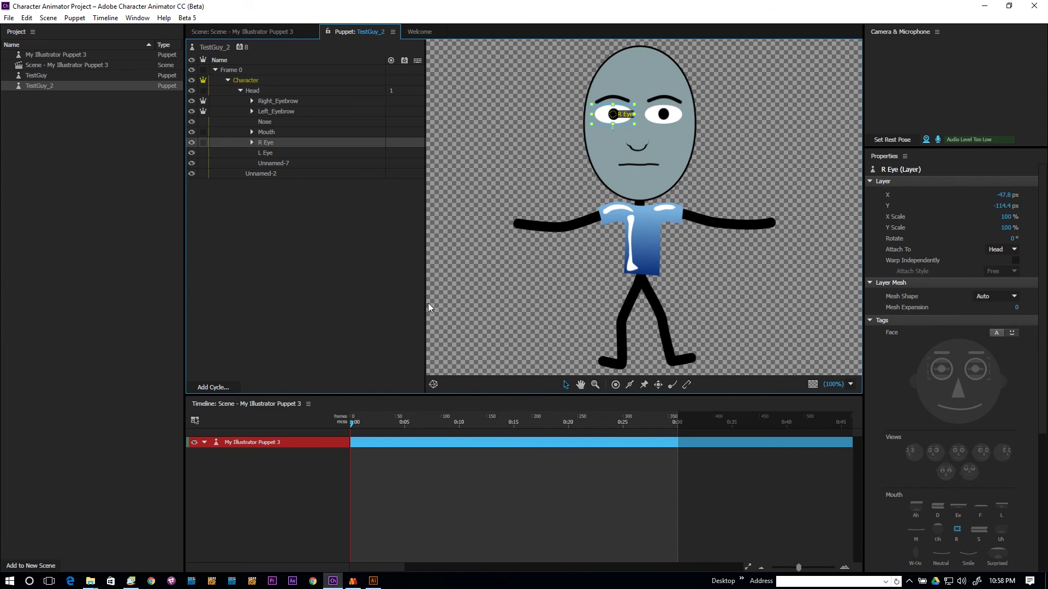
click(270, 154)
click(252, 143)
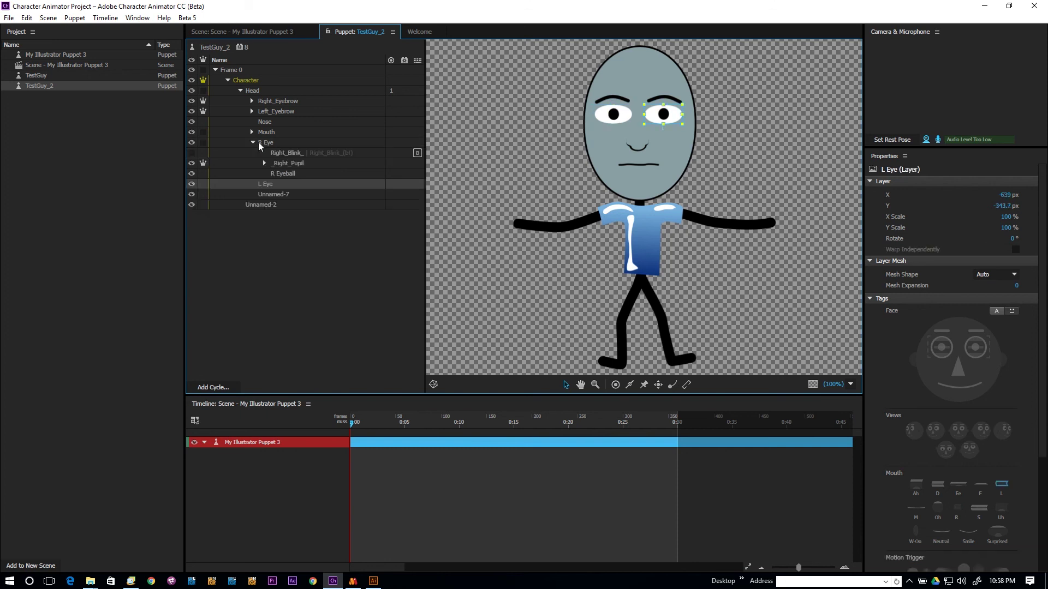
click(267, 144)
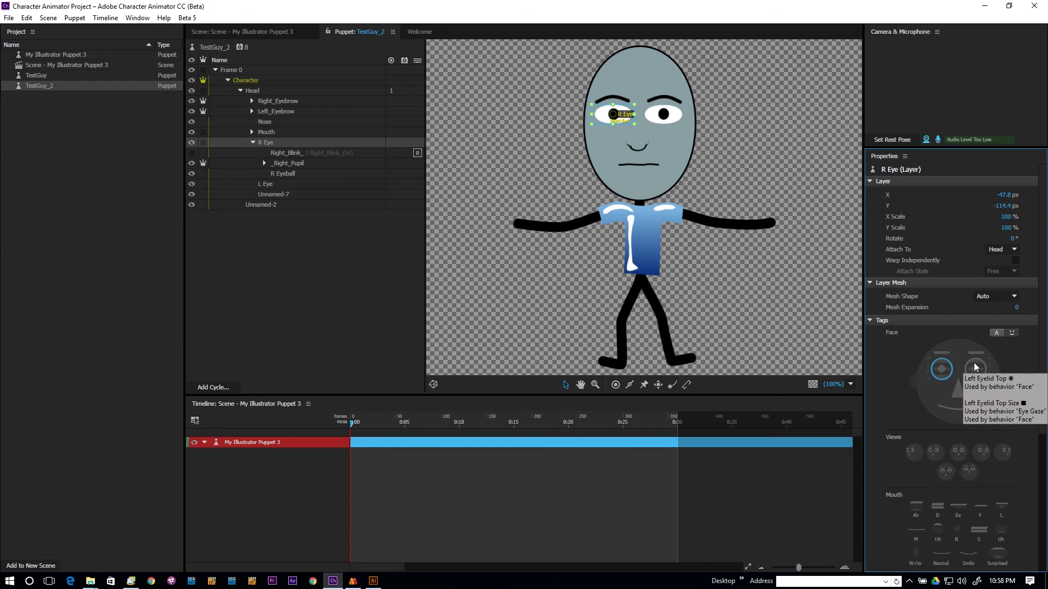
click(271, 184)
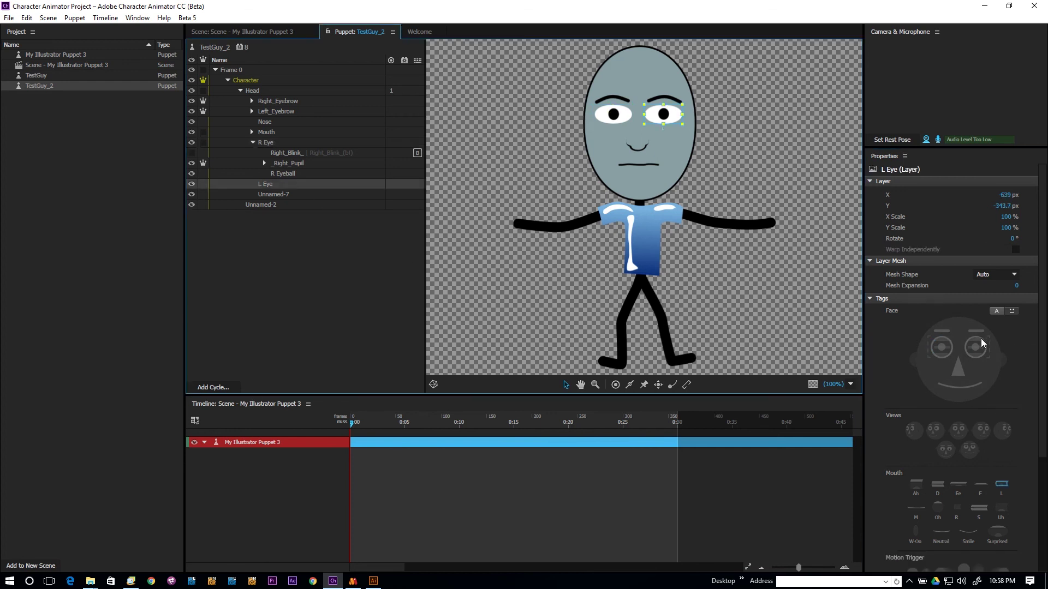
click(965, 351)
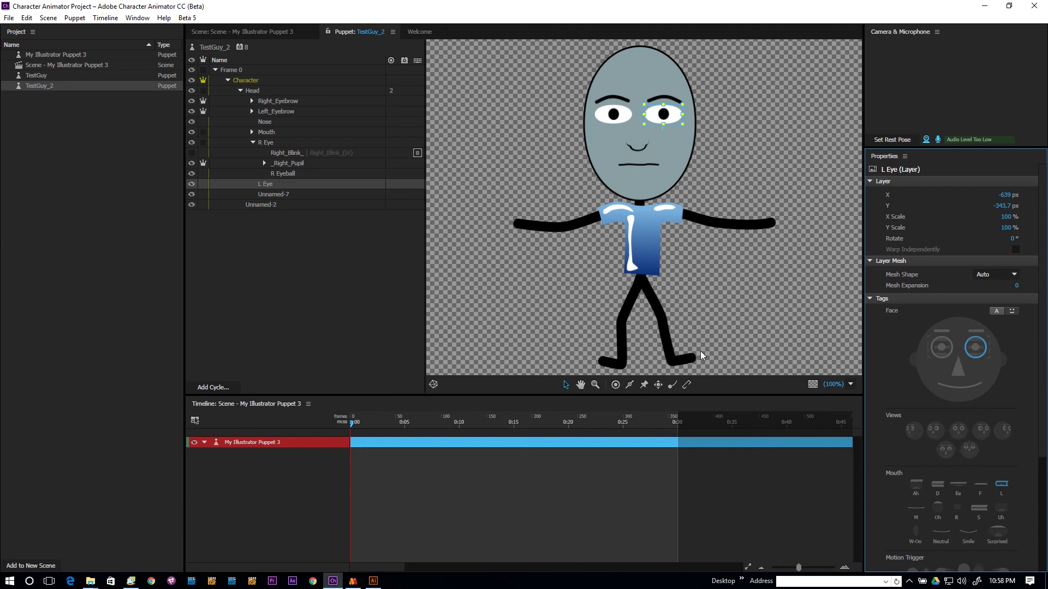
Step: Tag the _Right_Pupil layer as Right Pupil and the Right_Blink_ layer as Right Blink
click(297, 164)
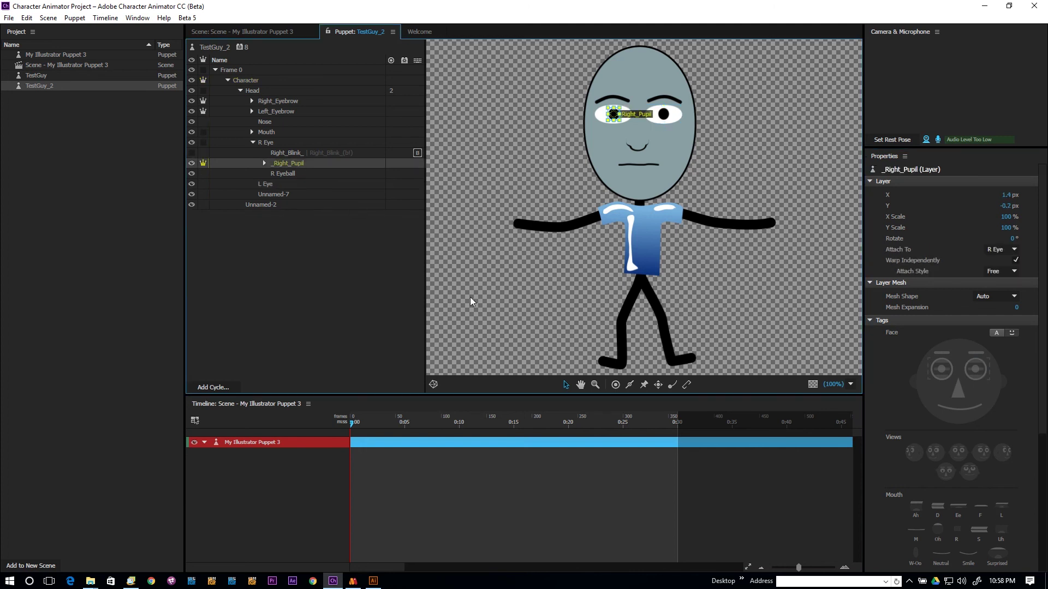
click(942, 370)
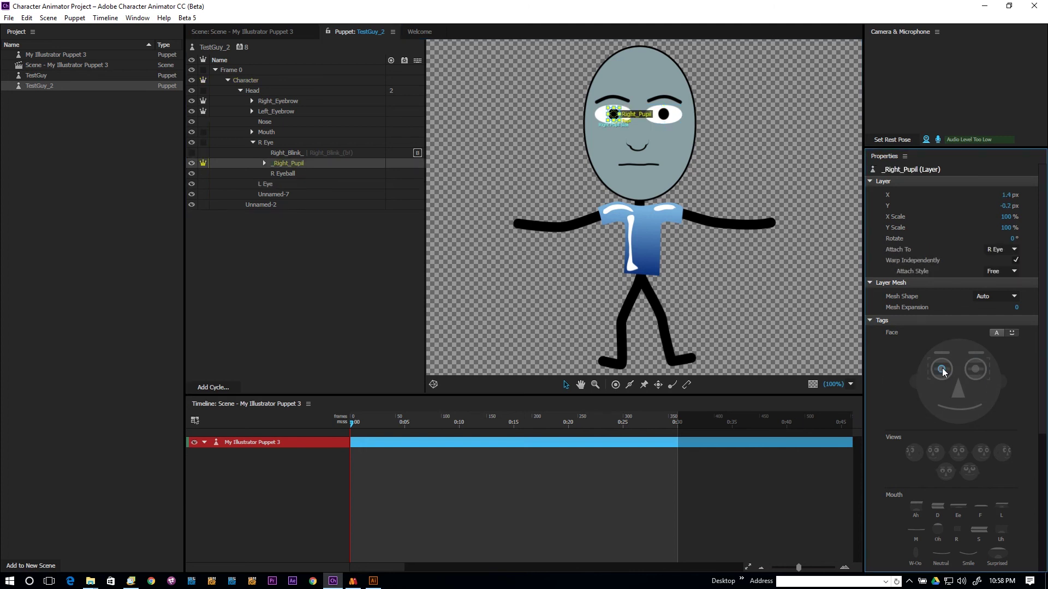
click(284, 153)
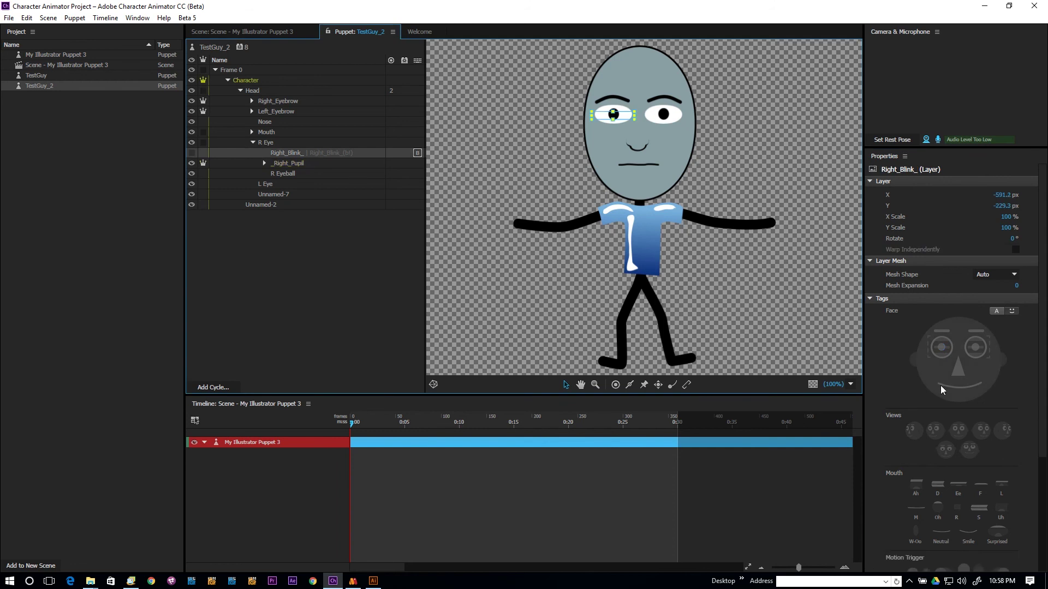
click(948, 353)
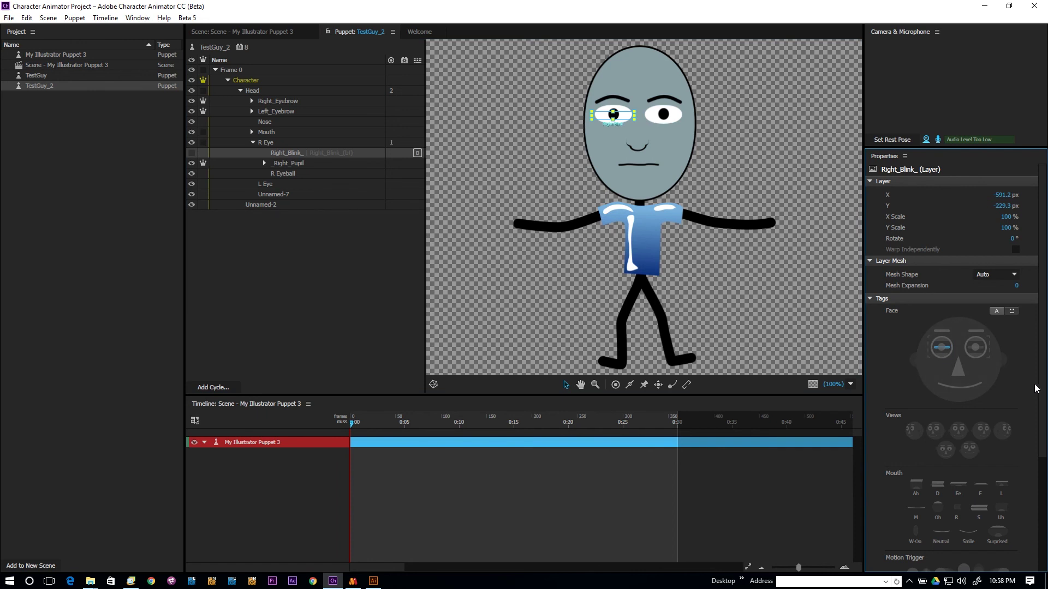
Step: Review the Right_Blink_ layer's tags in both the text and face-diagram views, along with its trigger settings
scroll(1014, 398, down, 3)
scroll(1007, 329, up, 3)
click(998, 311)
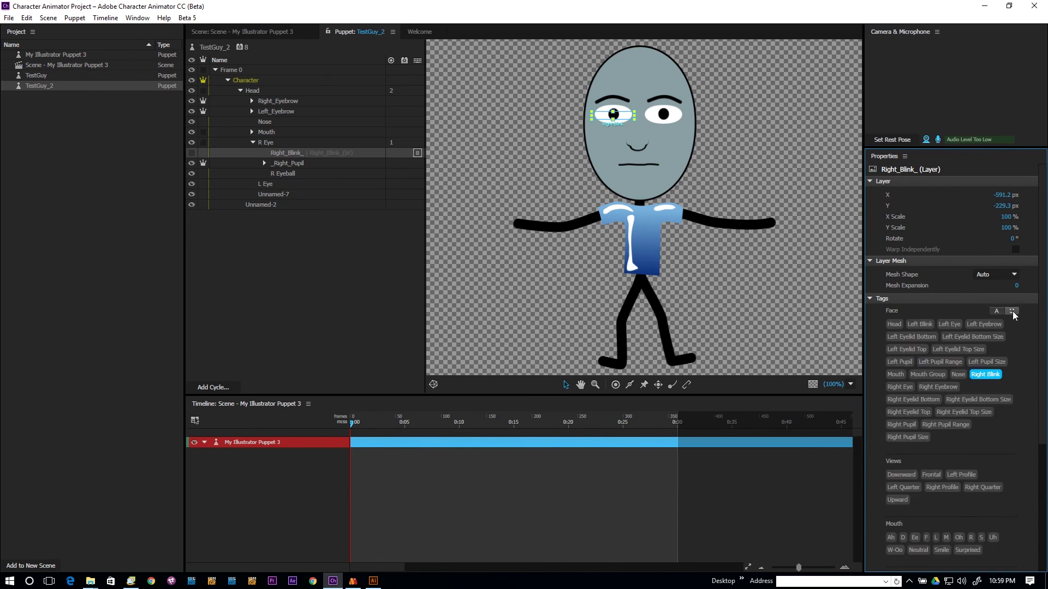
click(1013, 312)
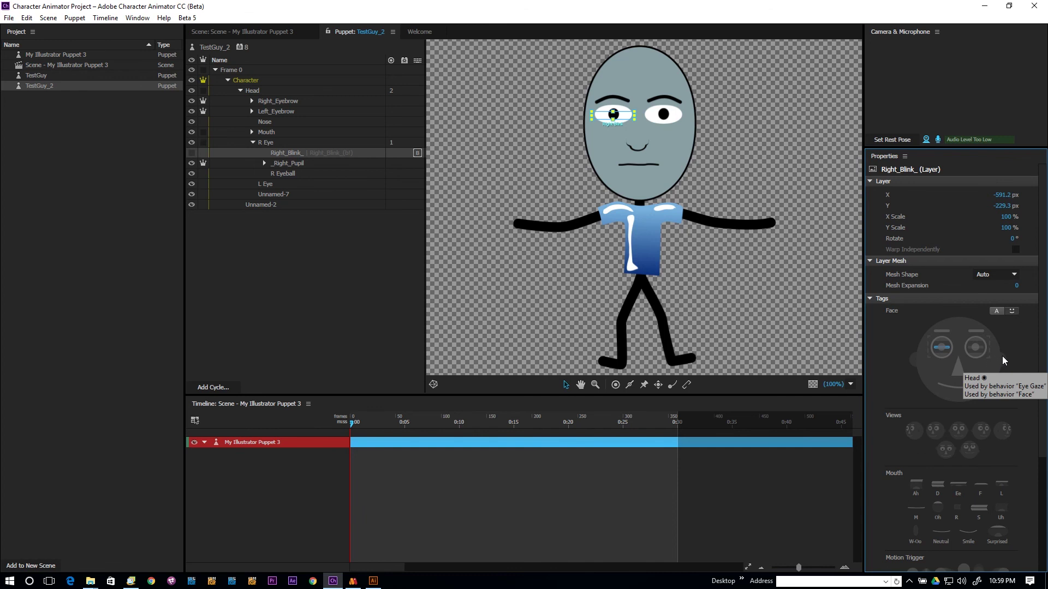
scroll(1008, 361, down, 3)
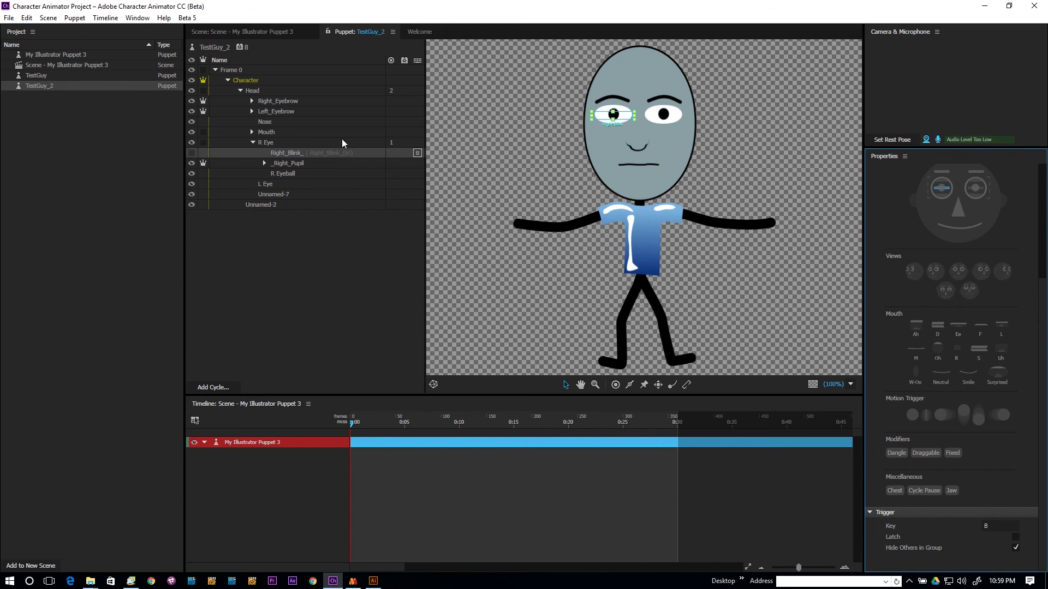
Step: Check the face and mouth tags of the Nose and Mouth layers and of the Neutral, Oh and Ee mouth shapes
click(274, 124)
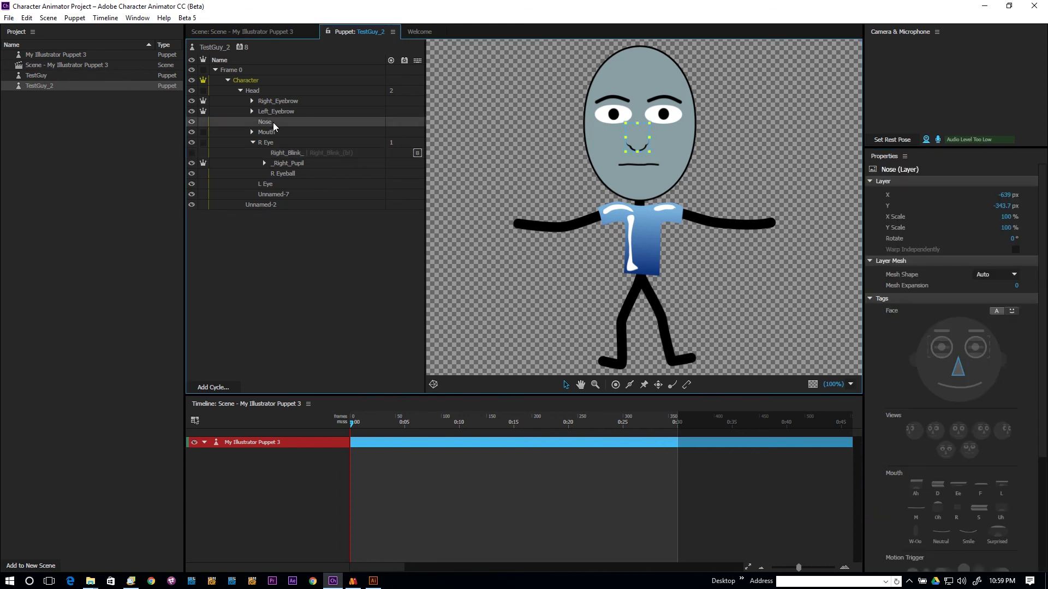
click(266, 133)
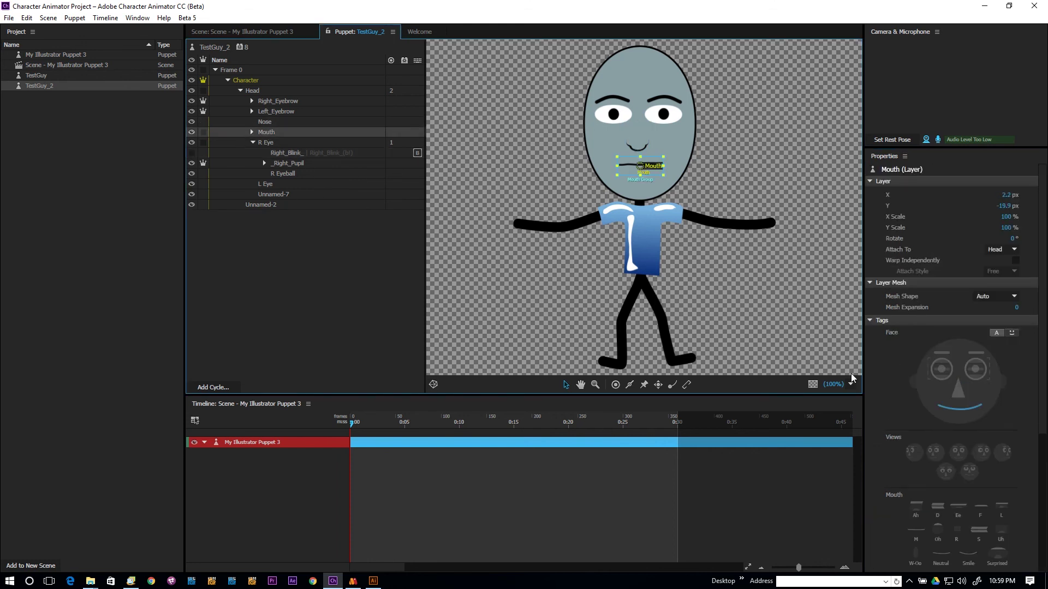
click(252, 132)
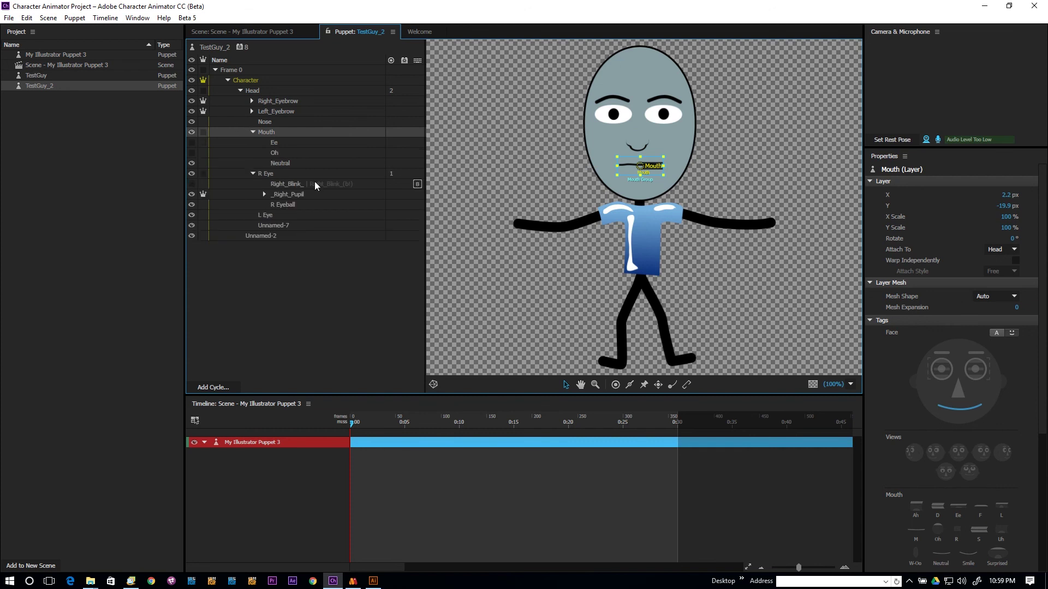
click(324, 164)
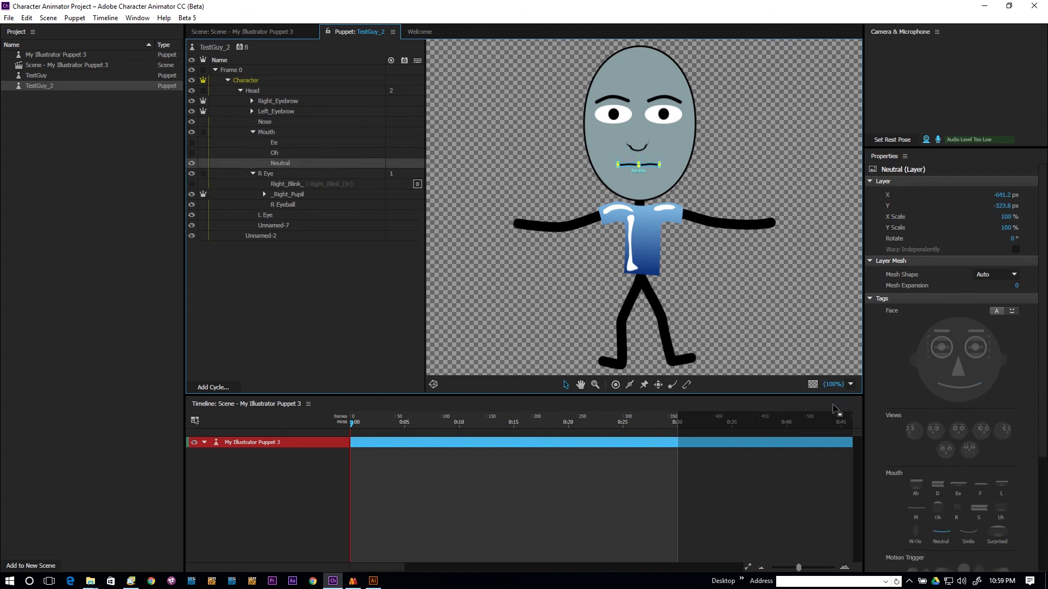
click(321, 155)
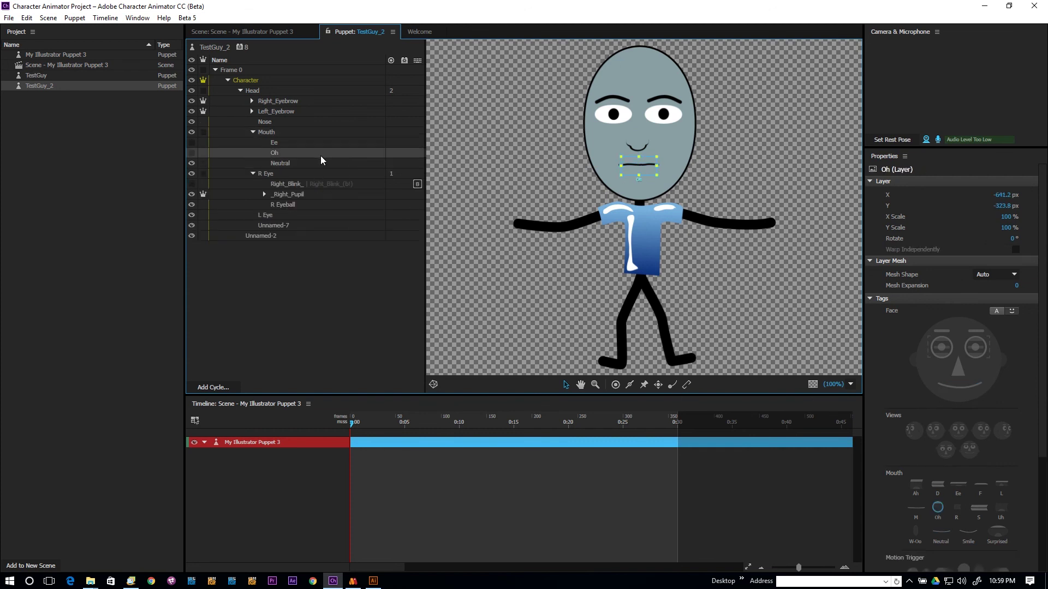
click(293, 143)
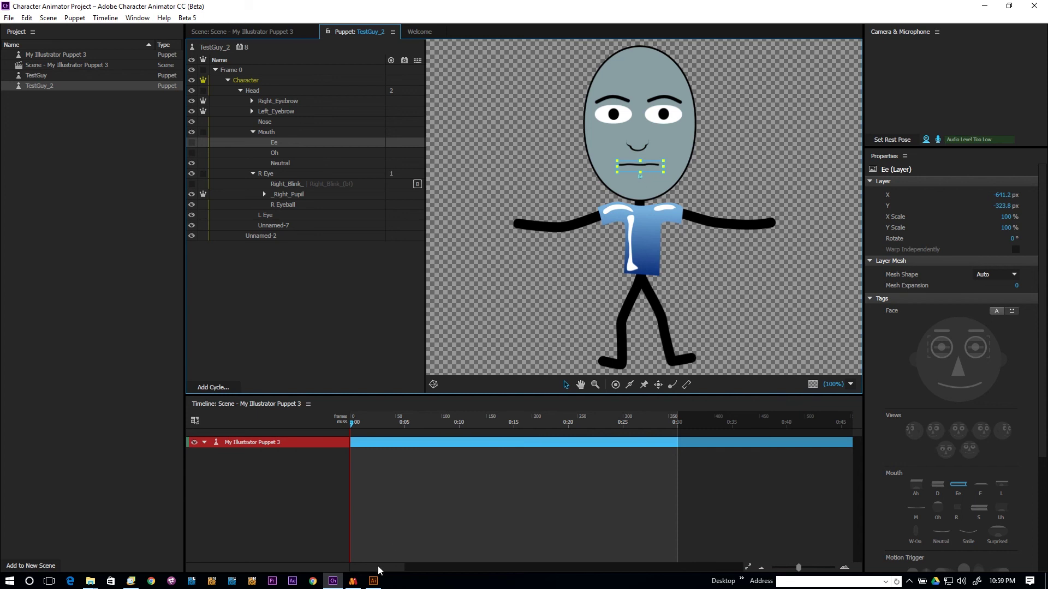
Step: Switch to Moho and bring up the already open hard-hat face document
mouse_move(356, 584)
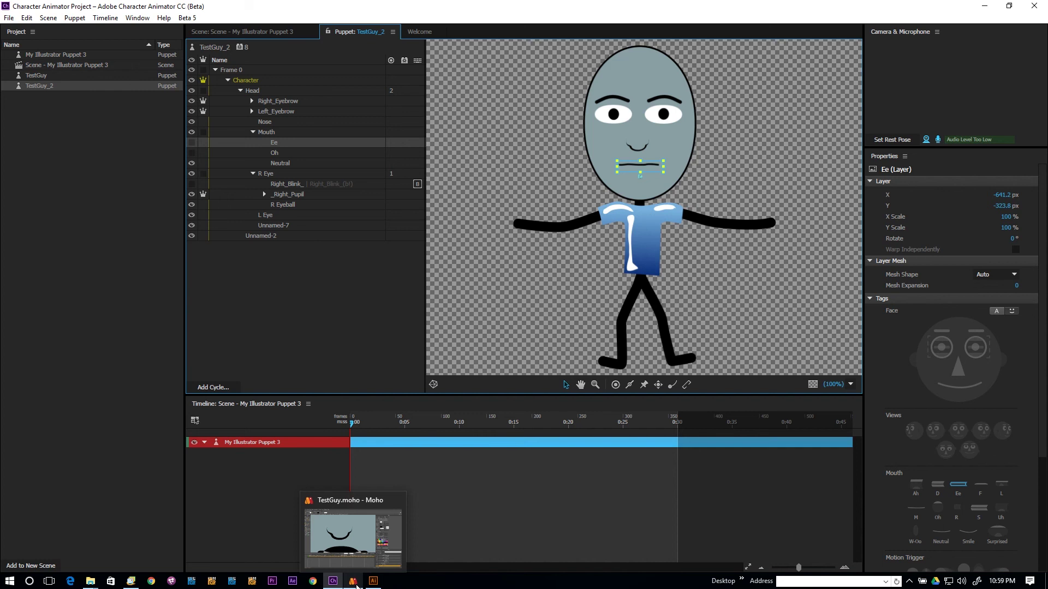
click(356, 584)
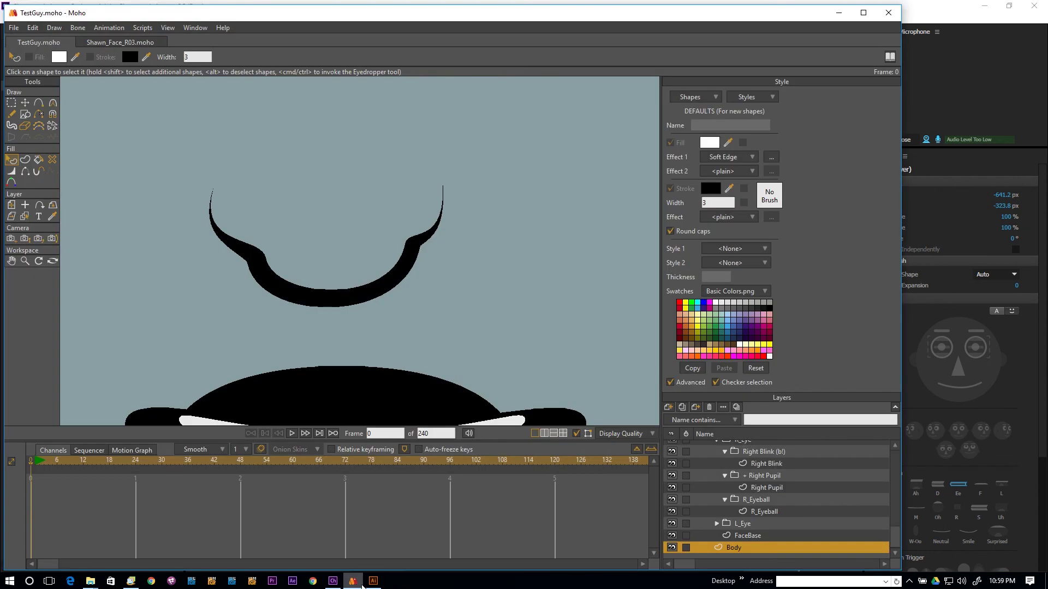
click(373, 582)
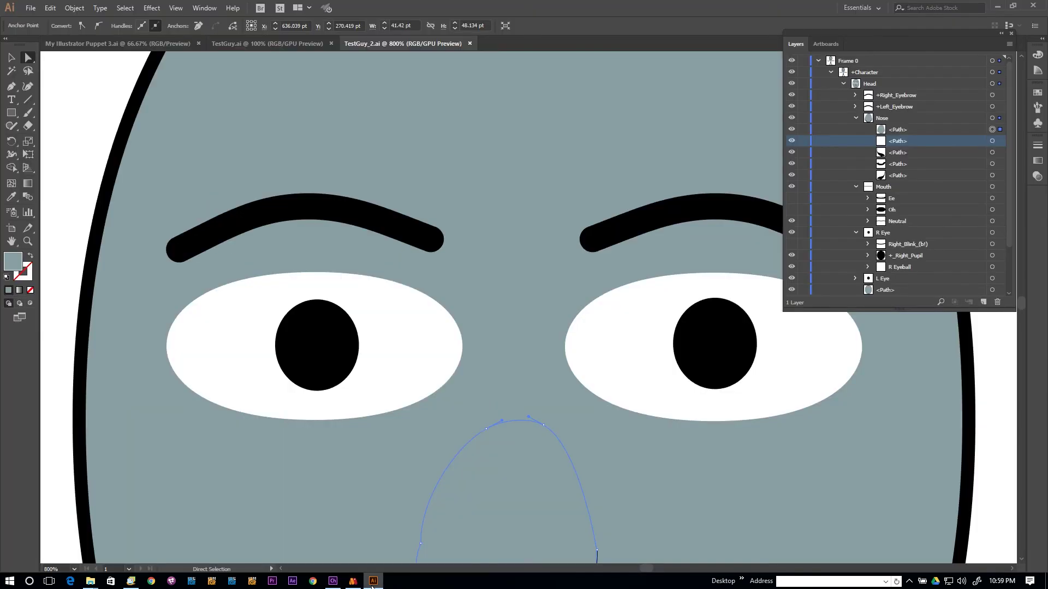
click(353, 582)
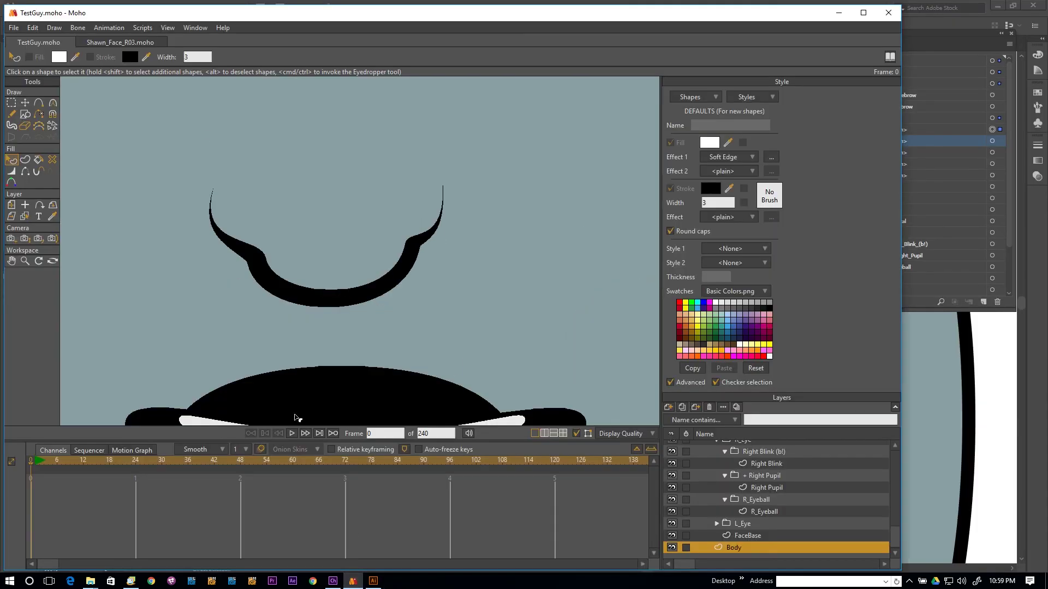
click(110, 39)
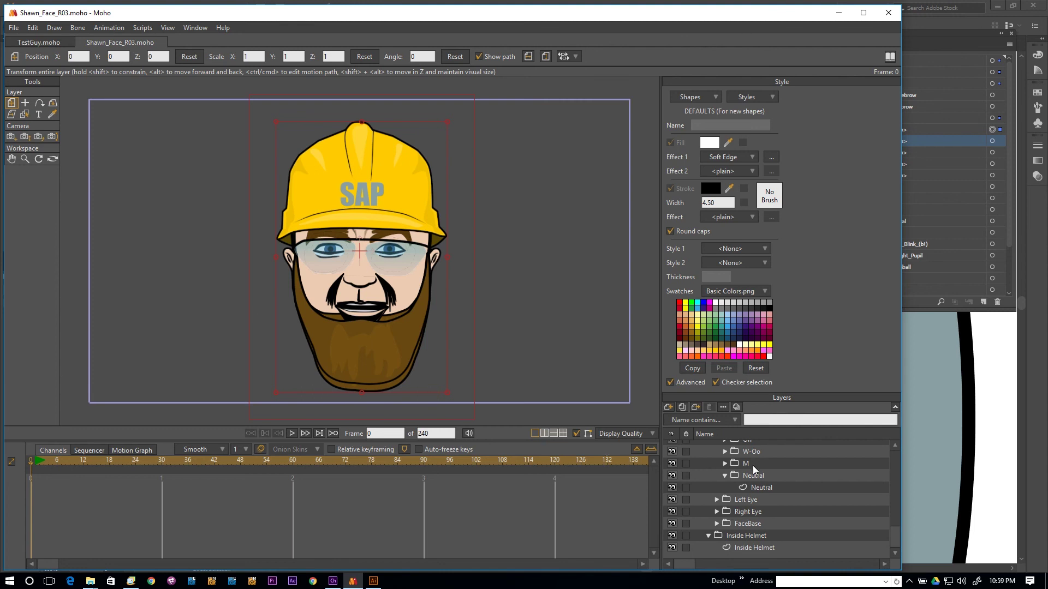
Step: Expand the M, W-Oo, Ah, L and Ee mouth groups to examine their layer structure, review the upper face layers, and minimize Moho
click(724, 465)
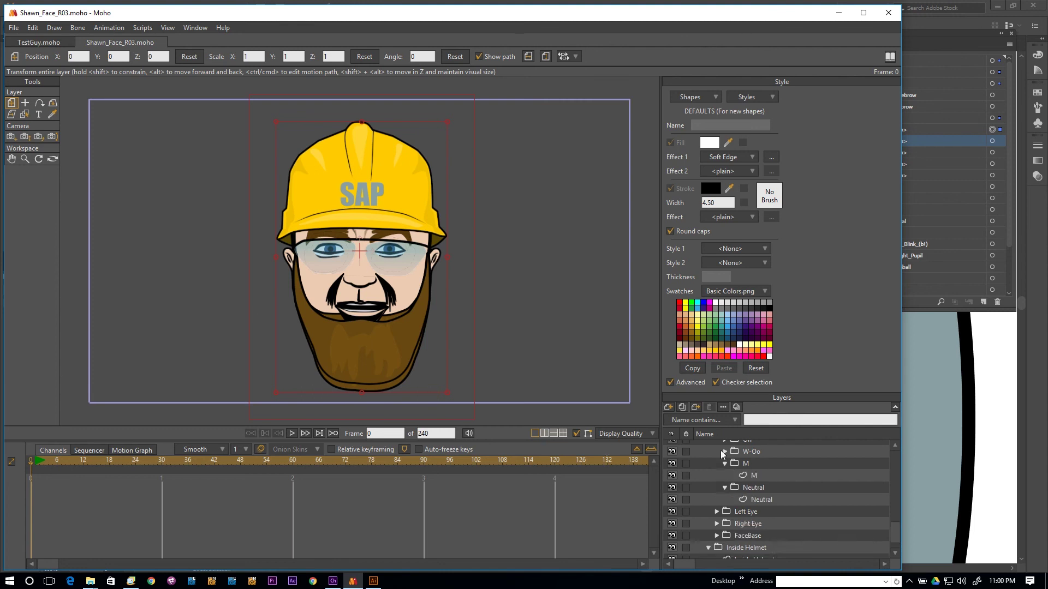
click(724, 452)
scroll(728, 472, up, 2)
click(724, 464)
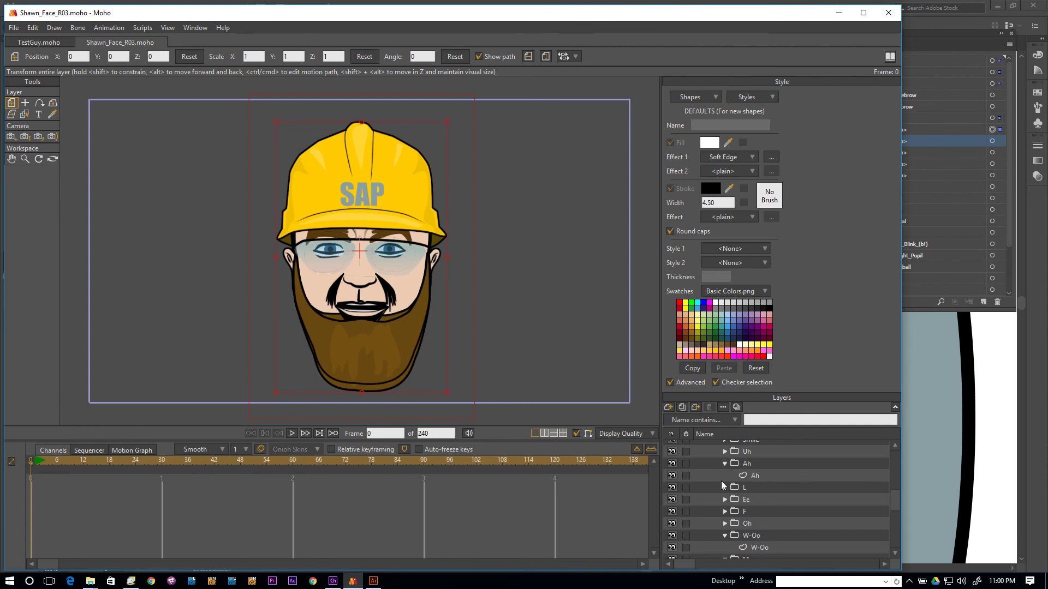
click(725, 487)
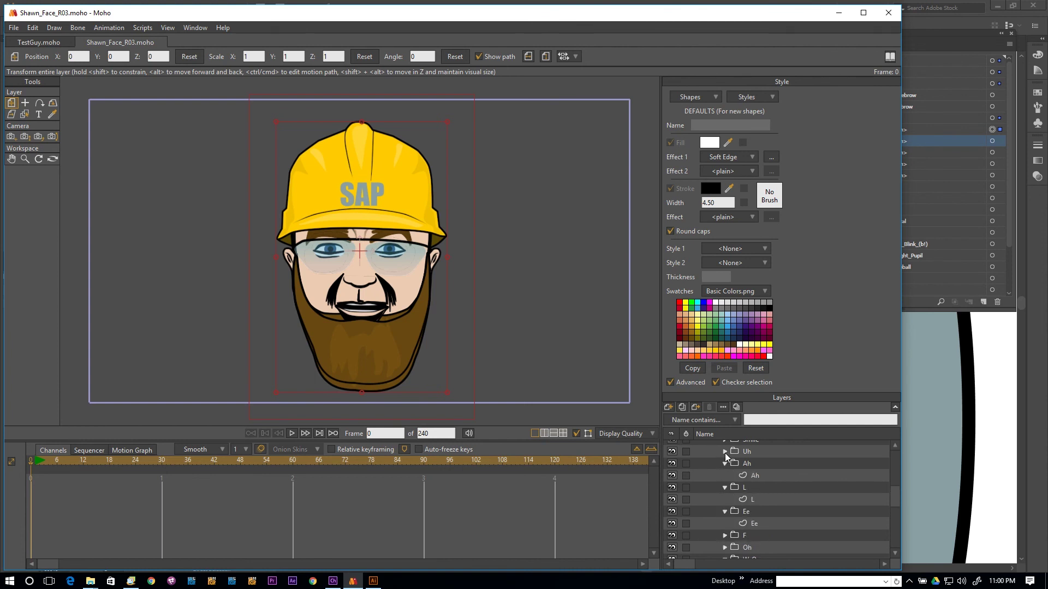
scroll(750, 466, up, 3)
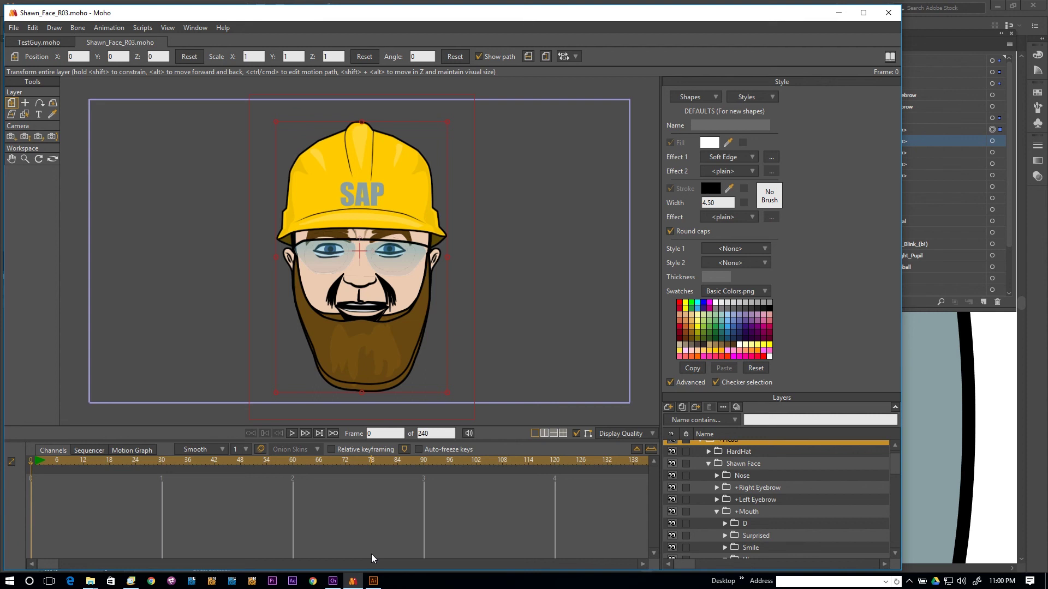
click(839, 12)
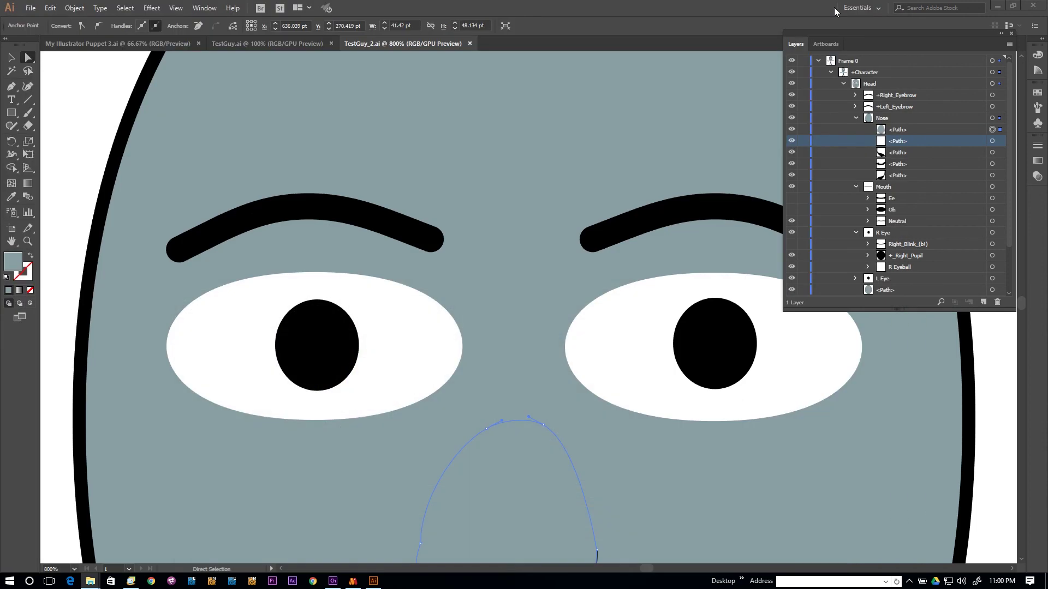